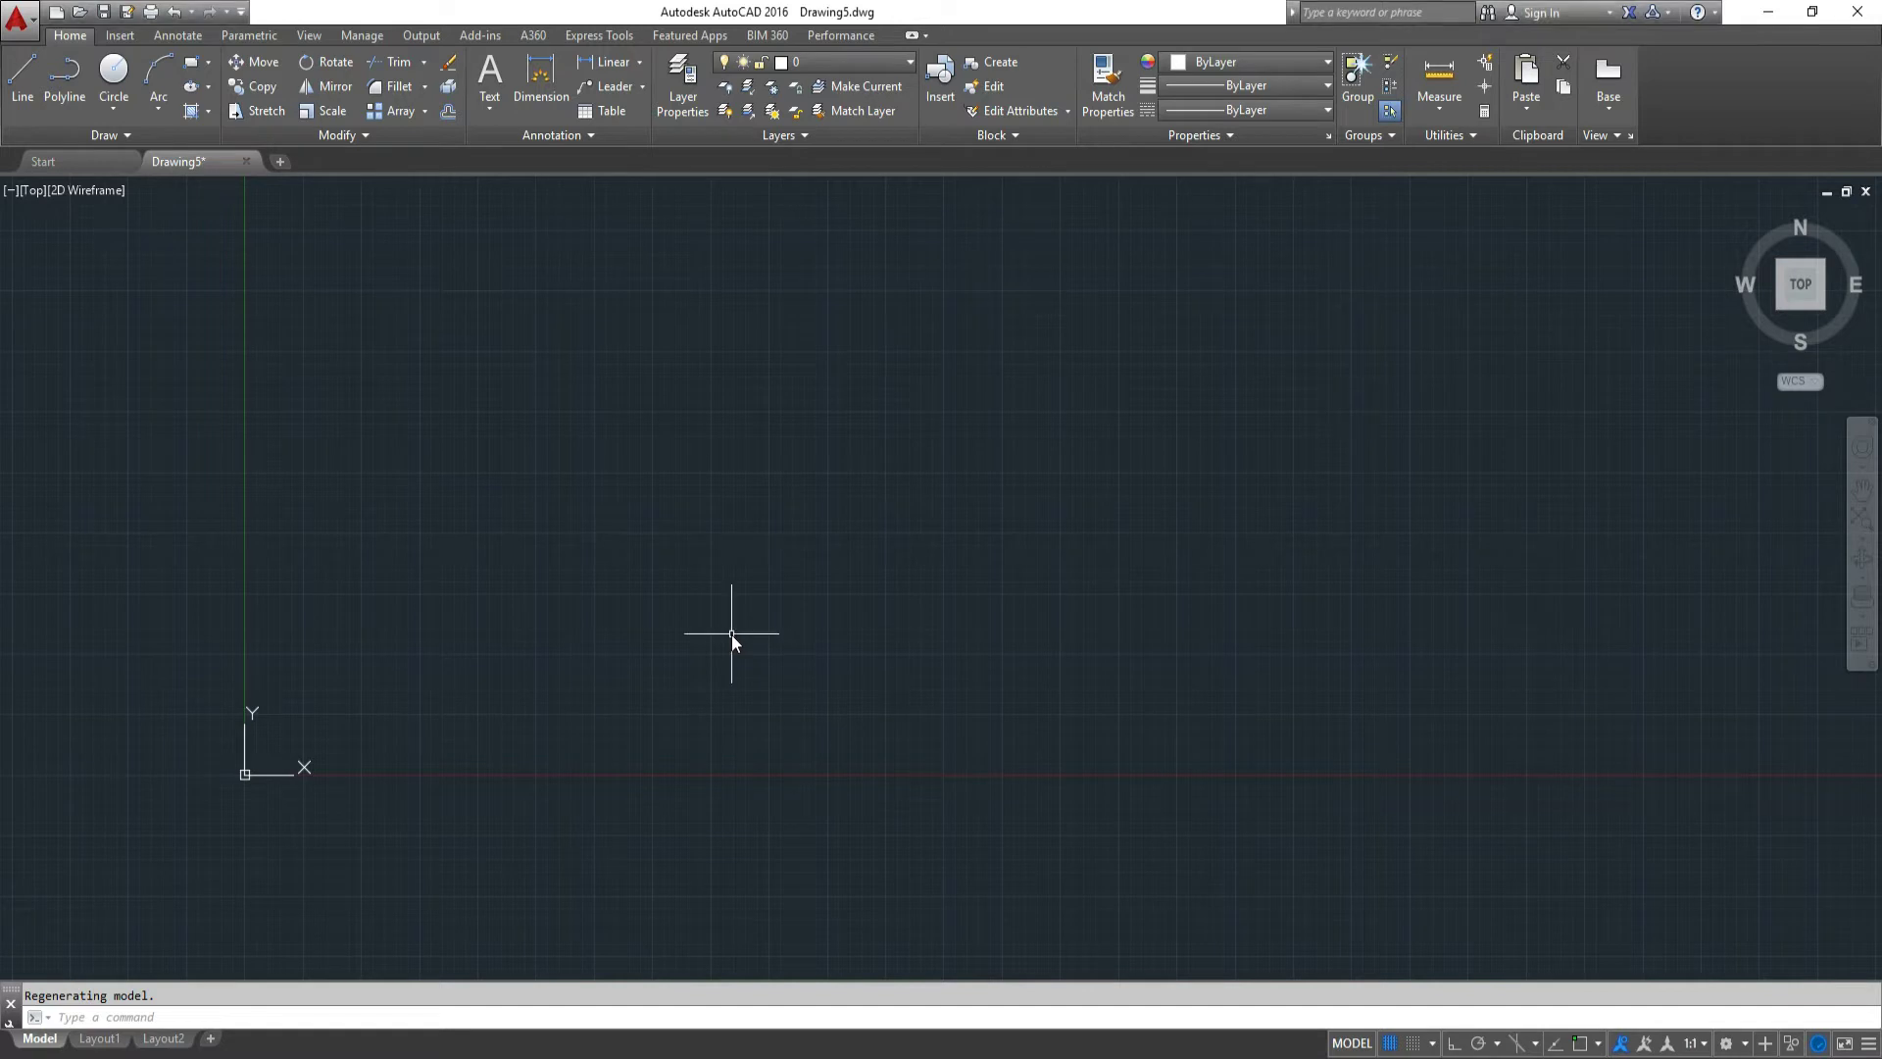
Set the STANDARD multiline style's element offsets from 0.5 and -0.5 to 2 and -2.
type("MLSTy")
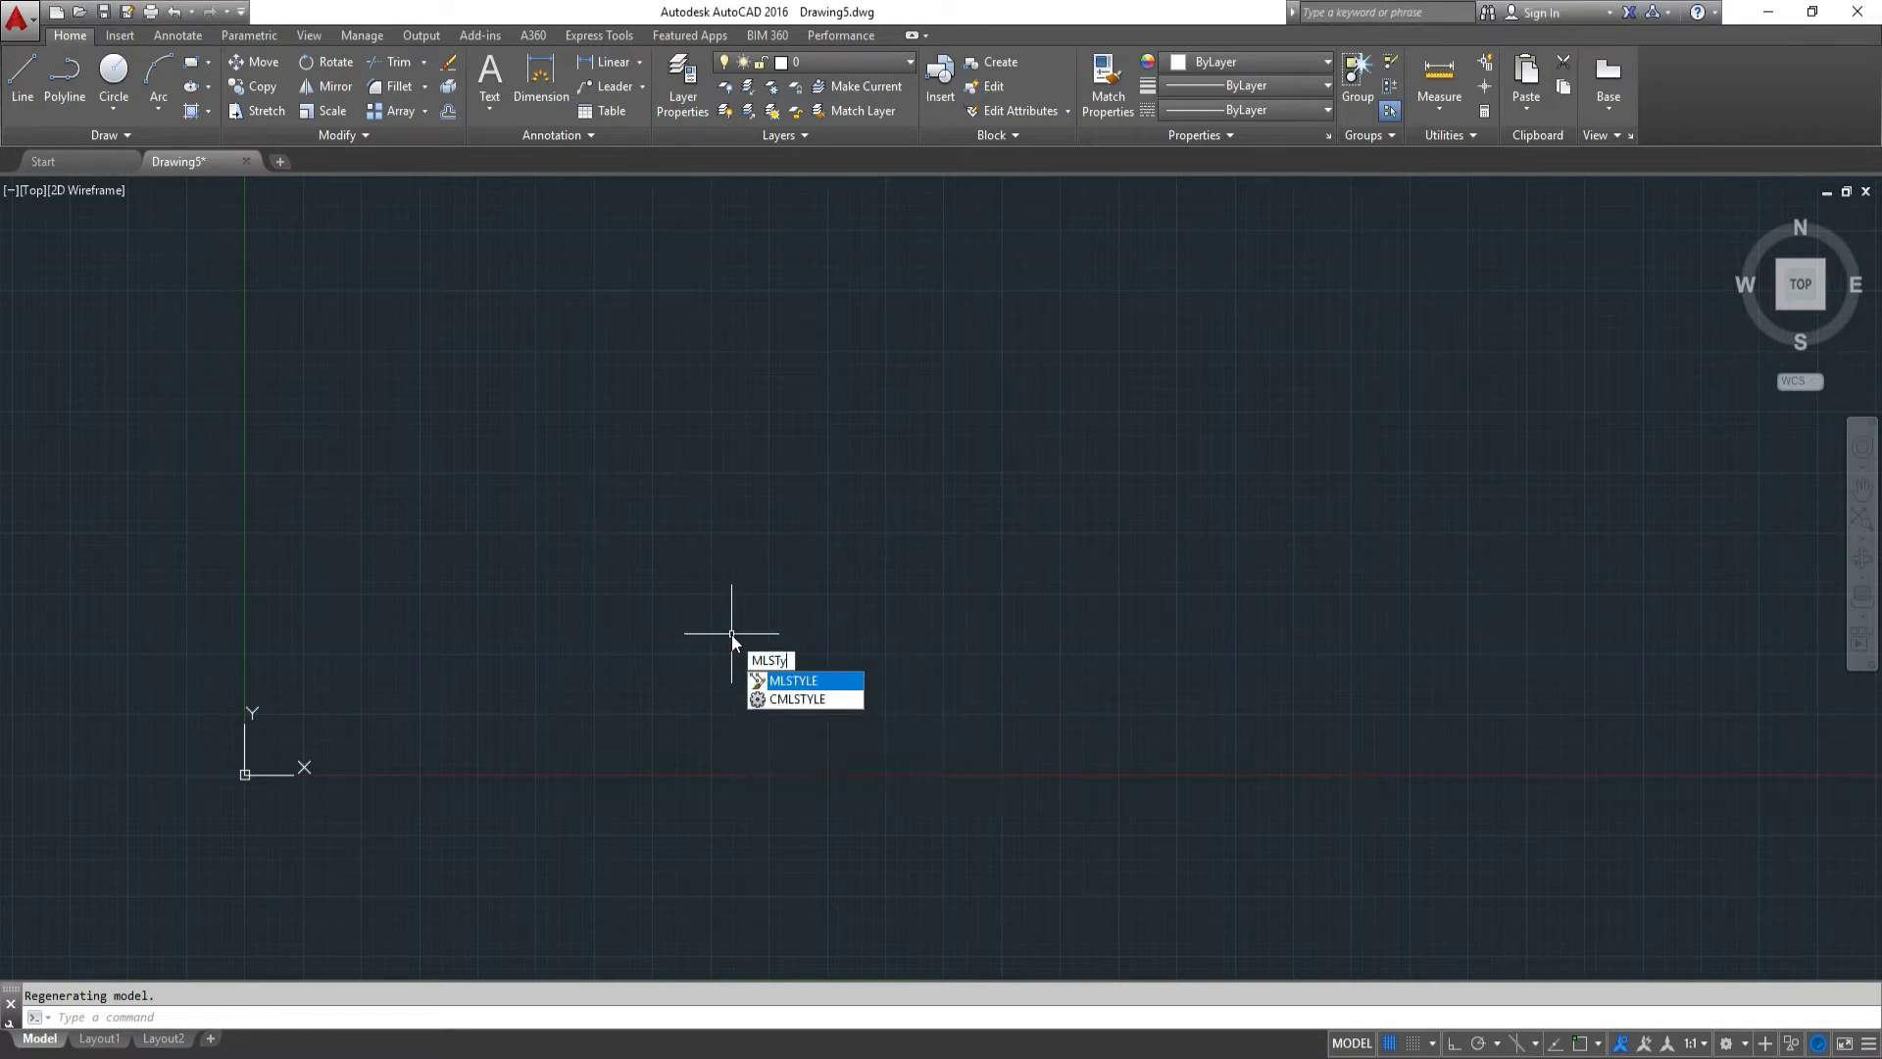
type("le")
key("Return")
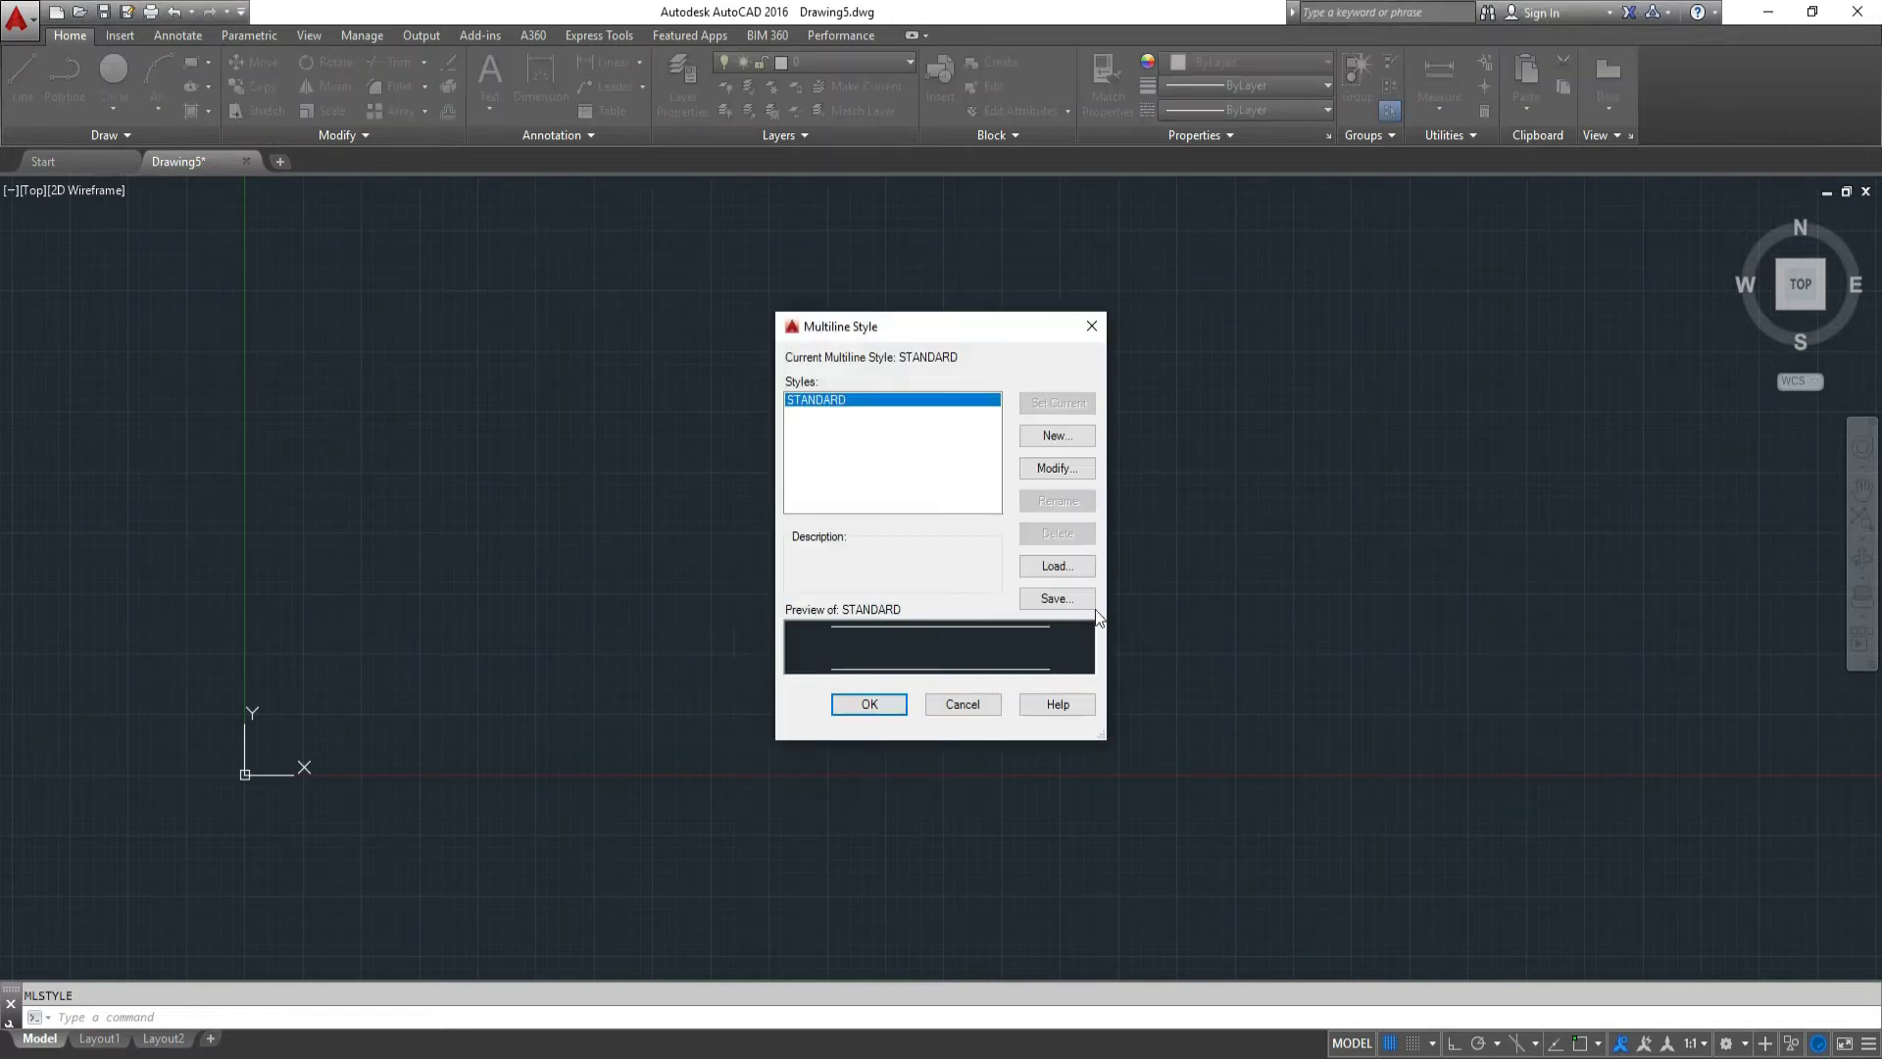
left_click(1074, 476)
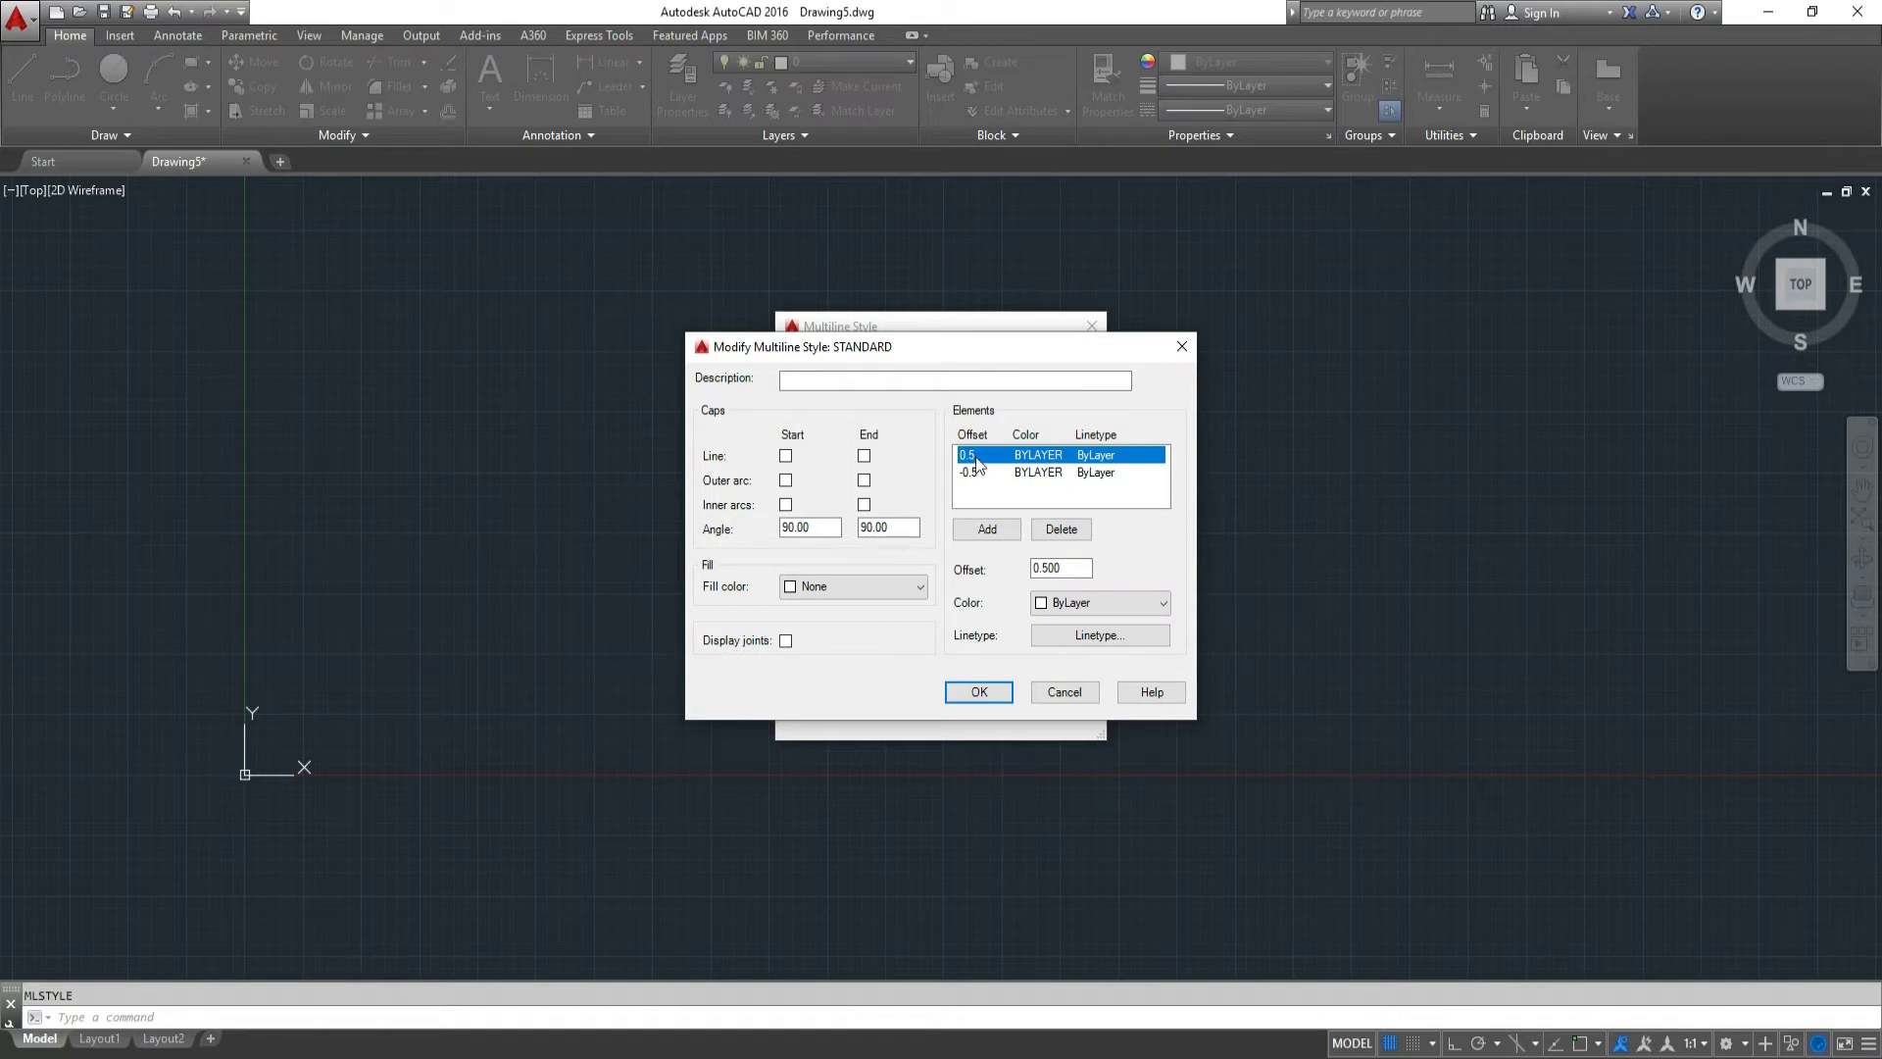
double_click(1070, 569)
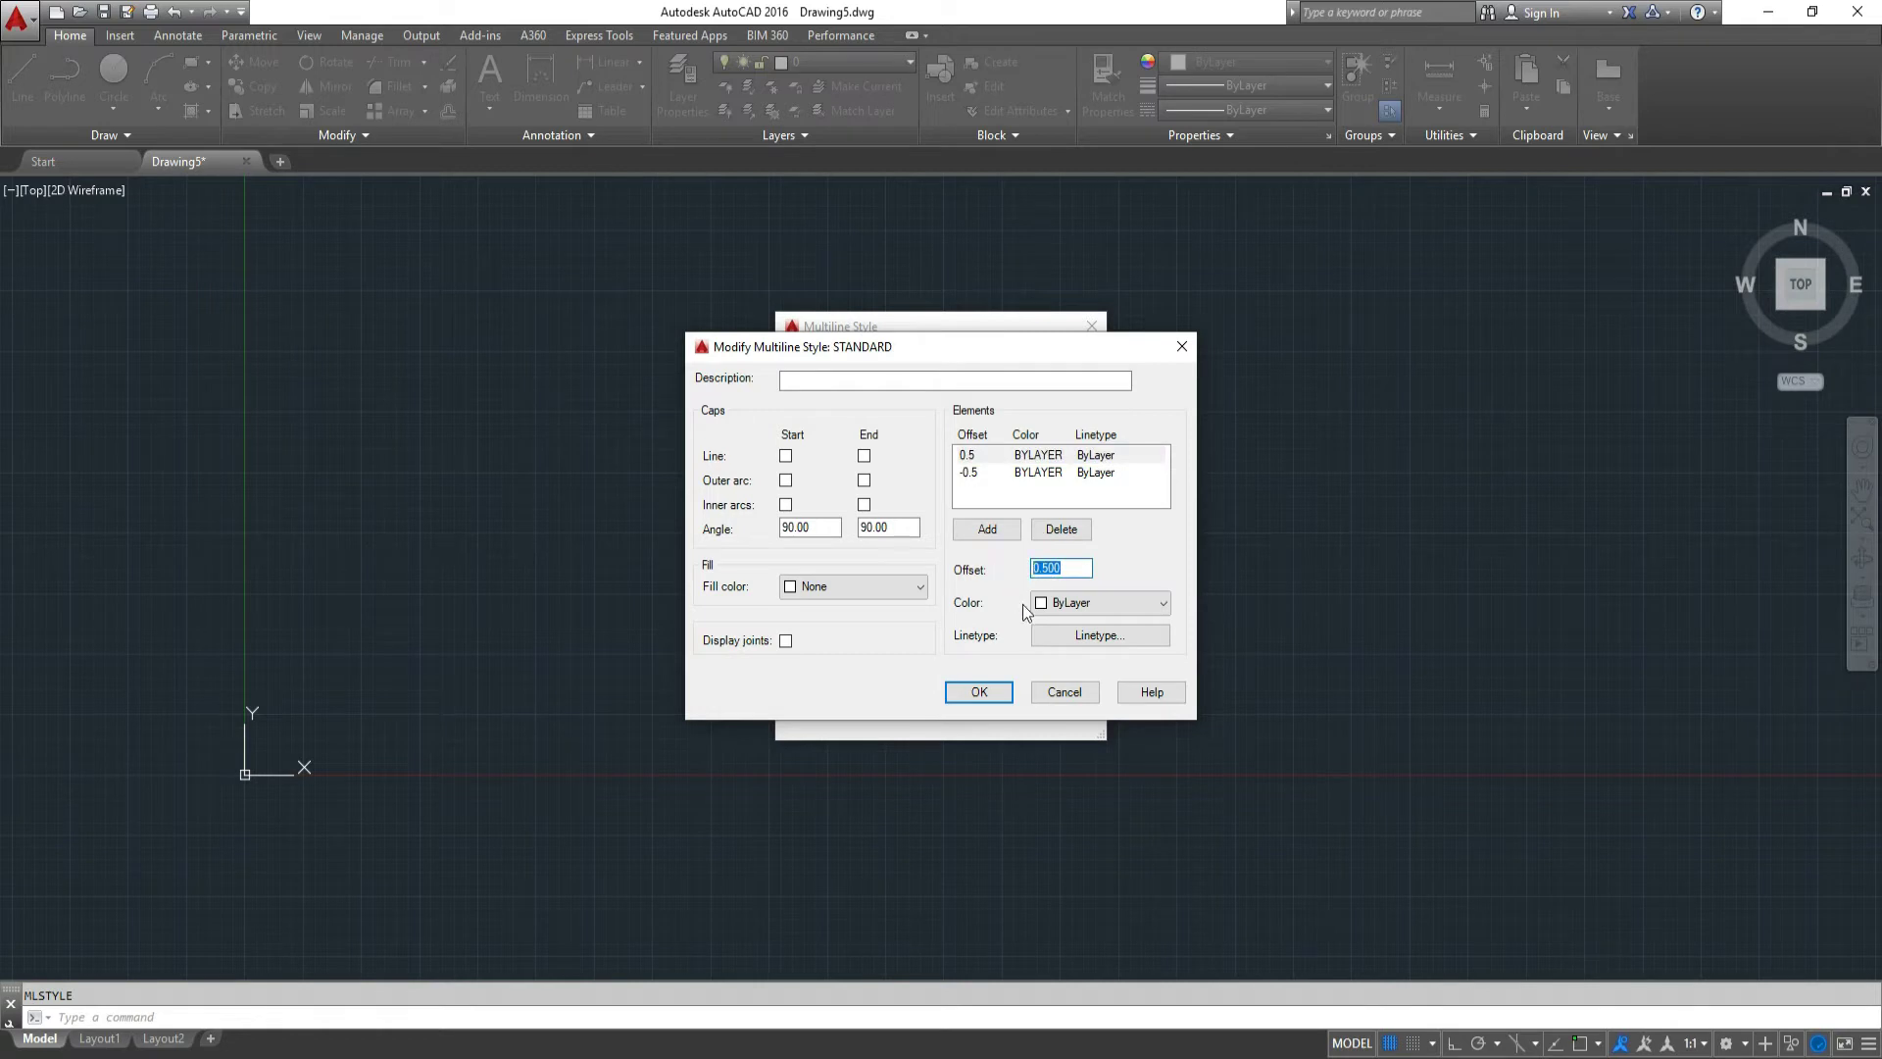
type("2")
left_click(974, 473)
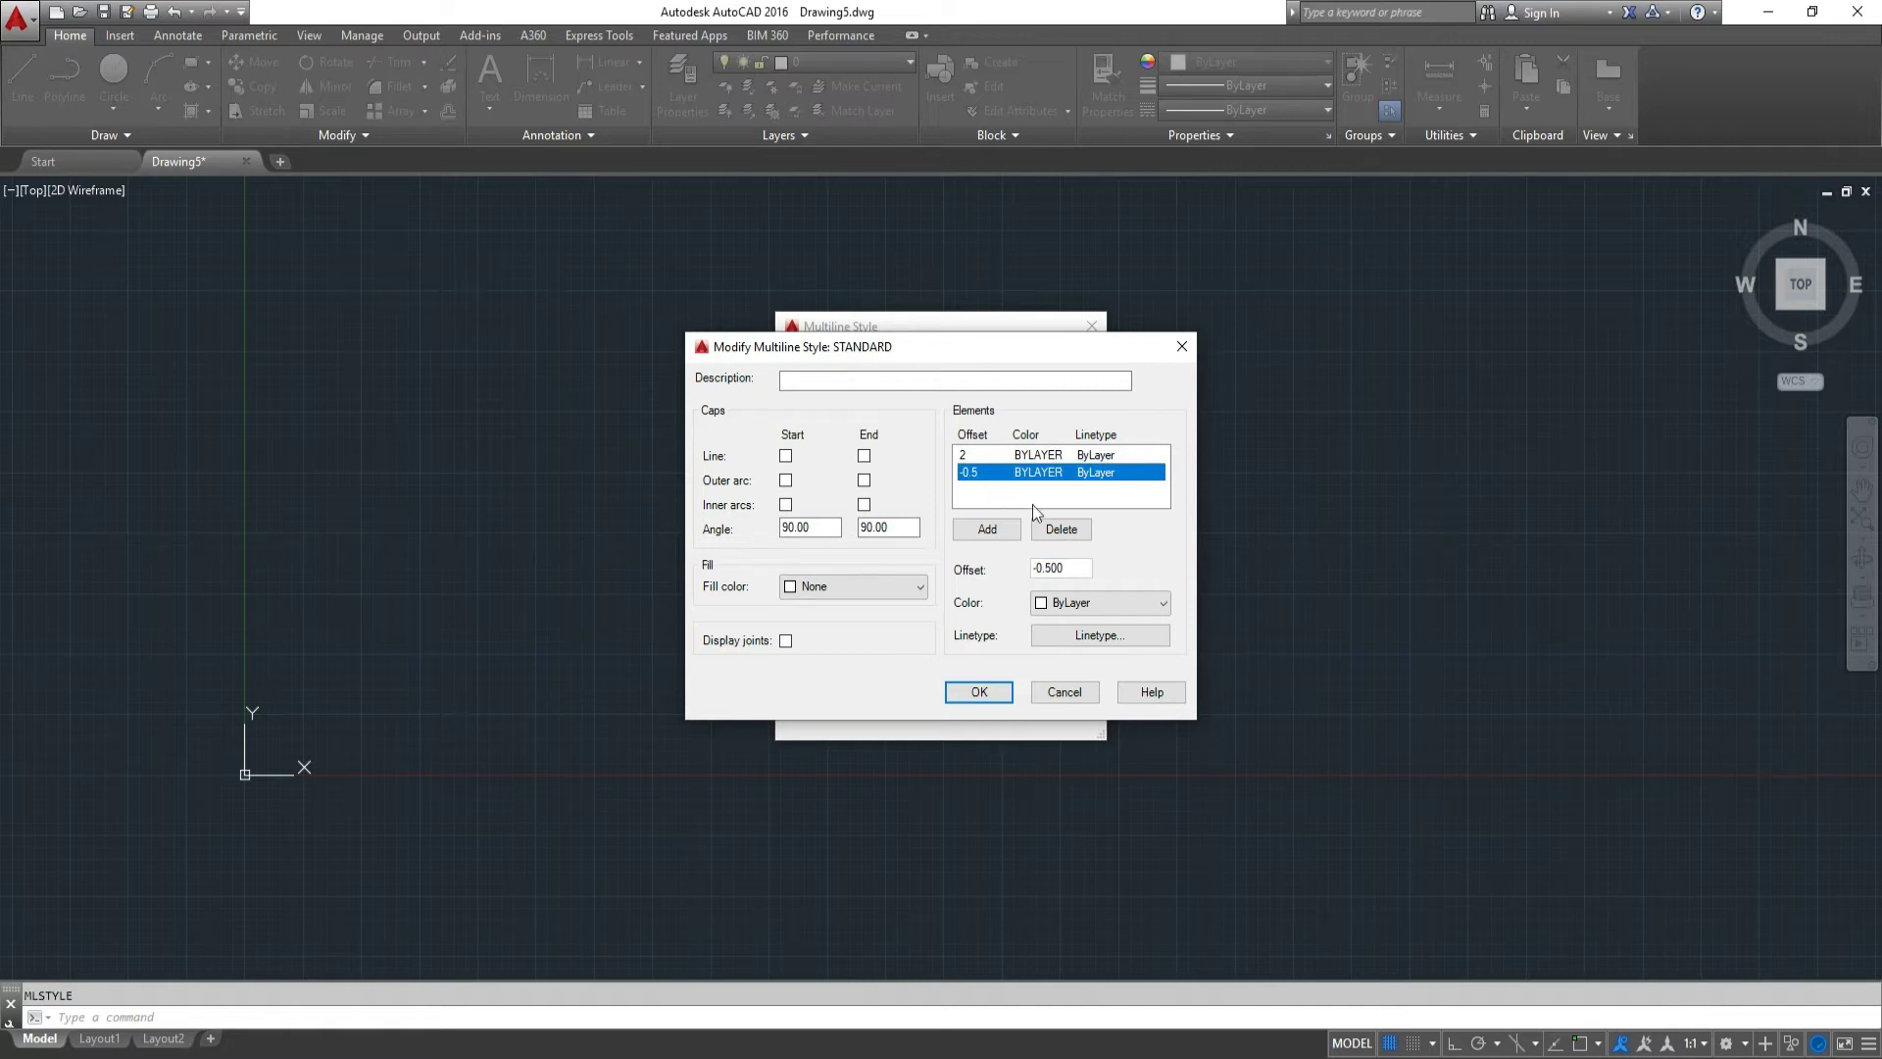
left_click_drag(1035, 567, 1101, 569)
type("-2")
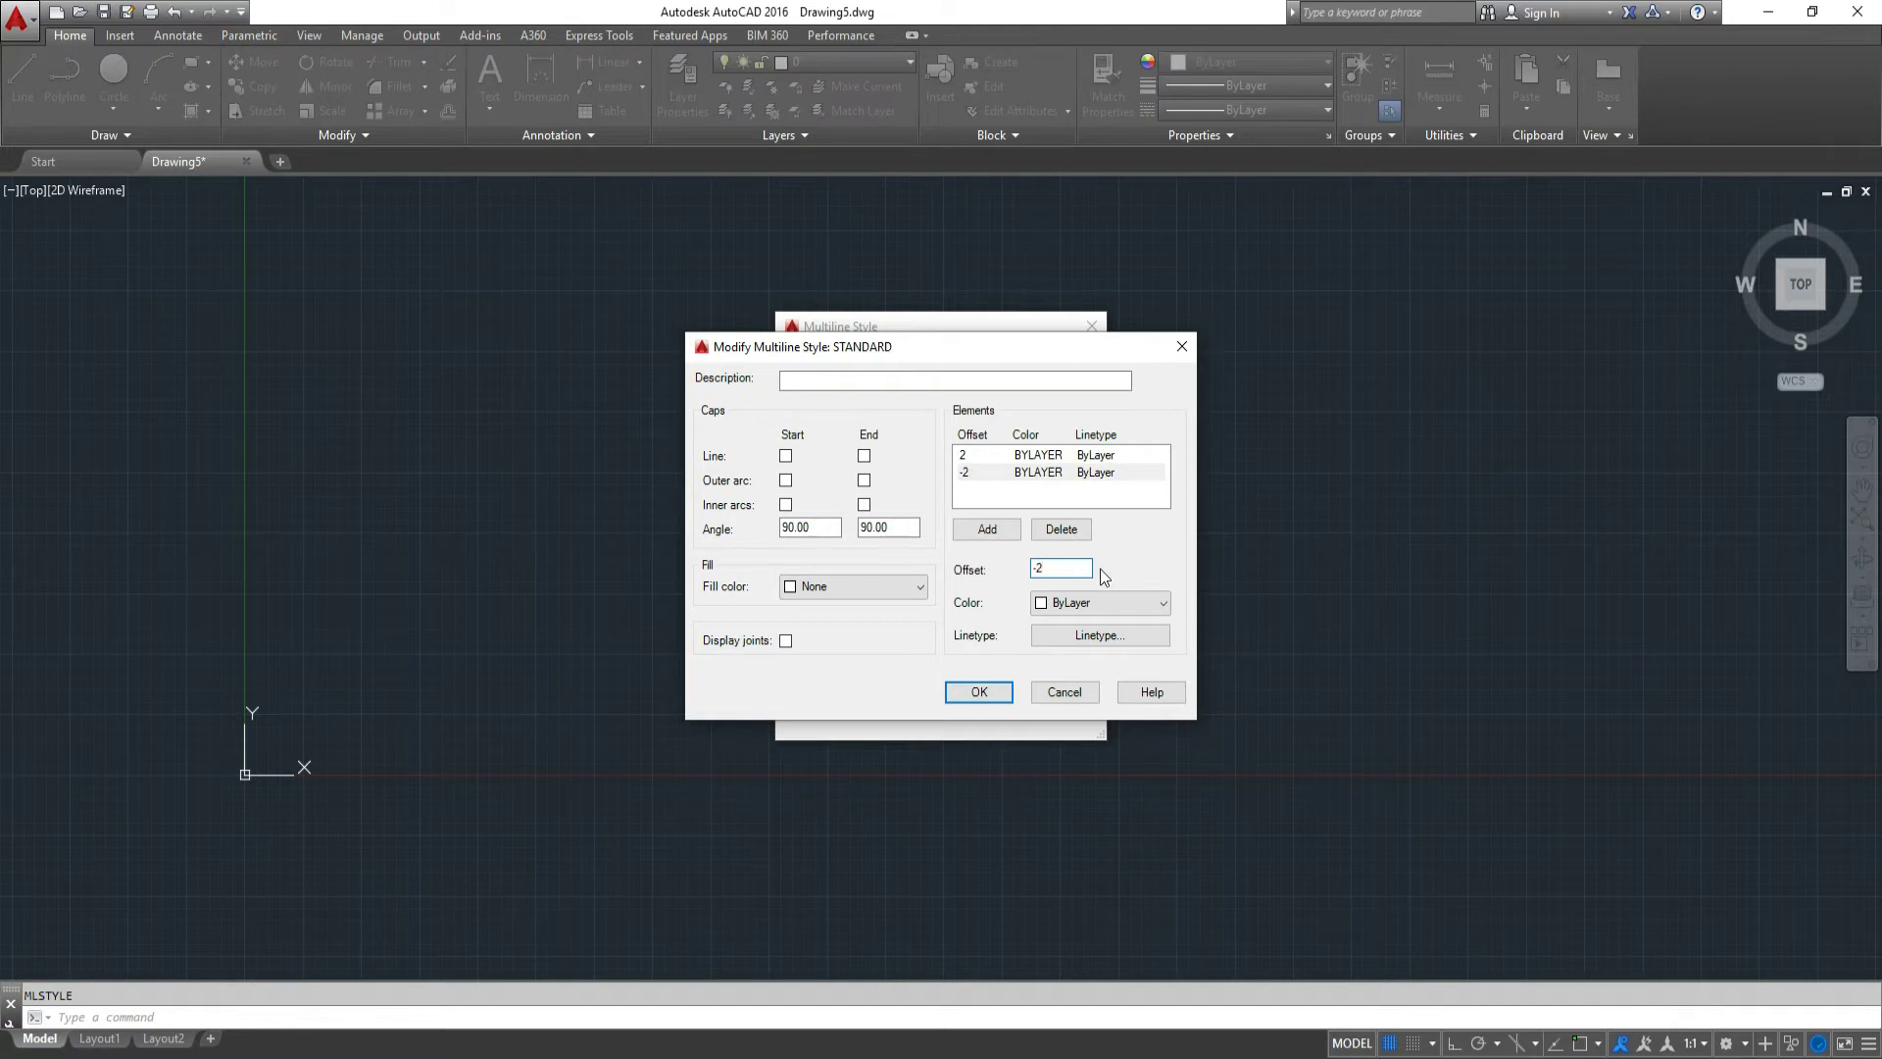
key("Return")
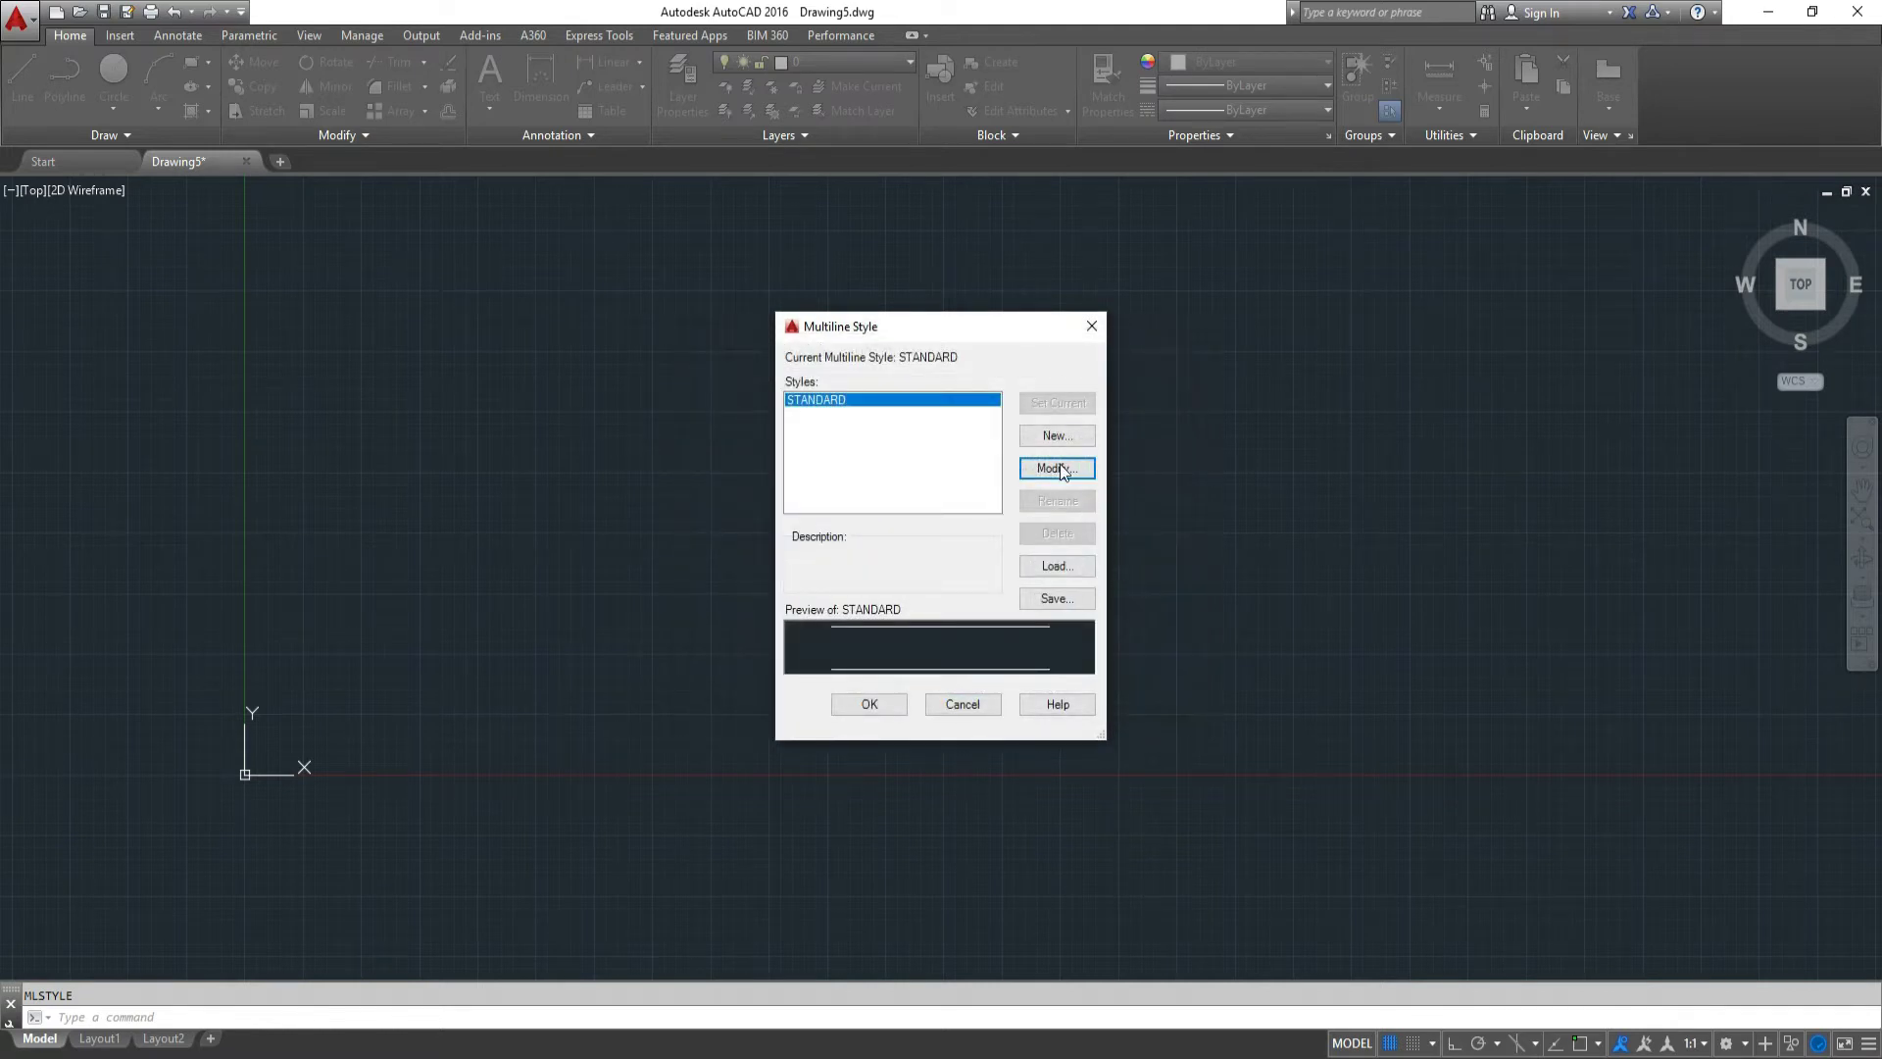
Recheck the edited STANDARD style and close the multiline style dialogs.
left_click(1056, 469)
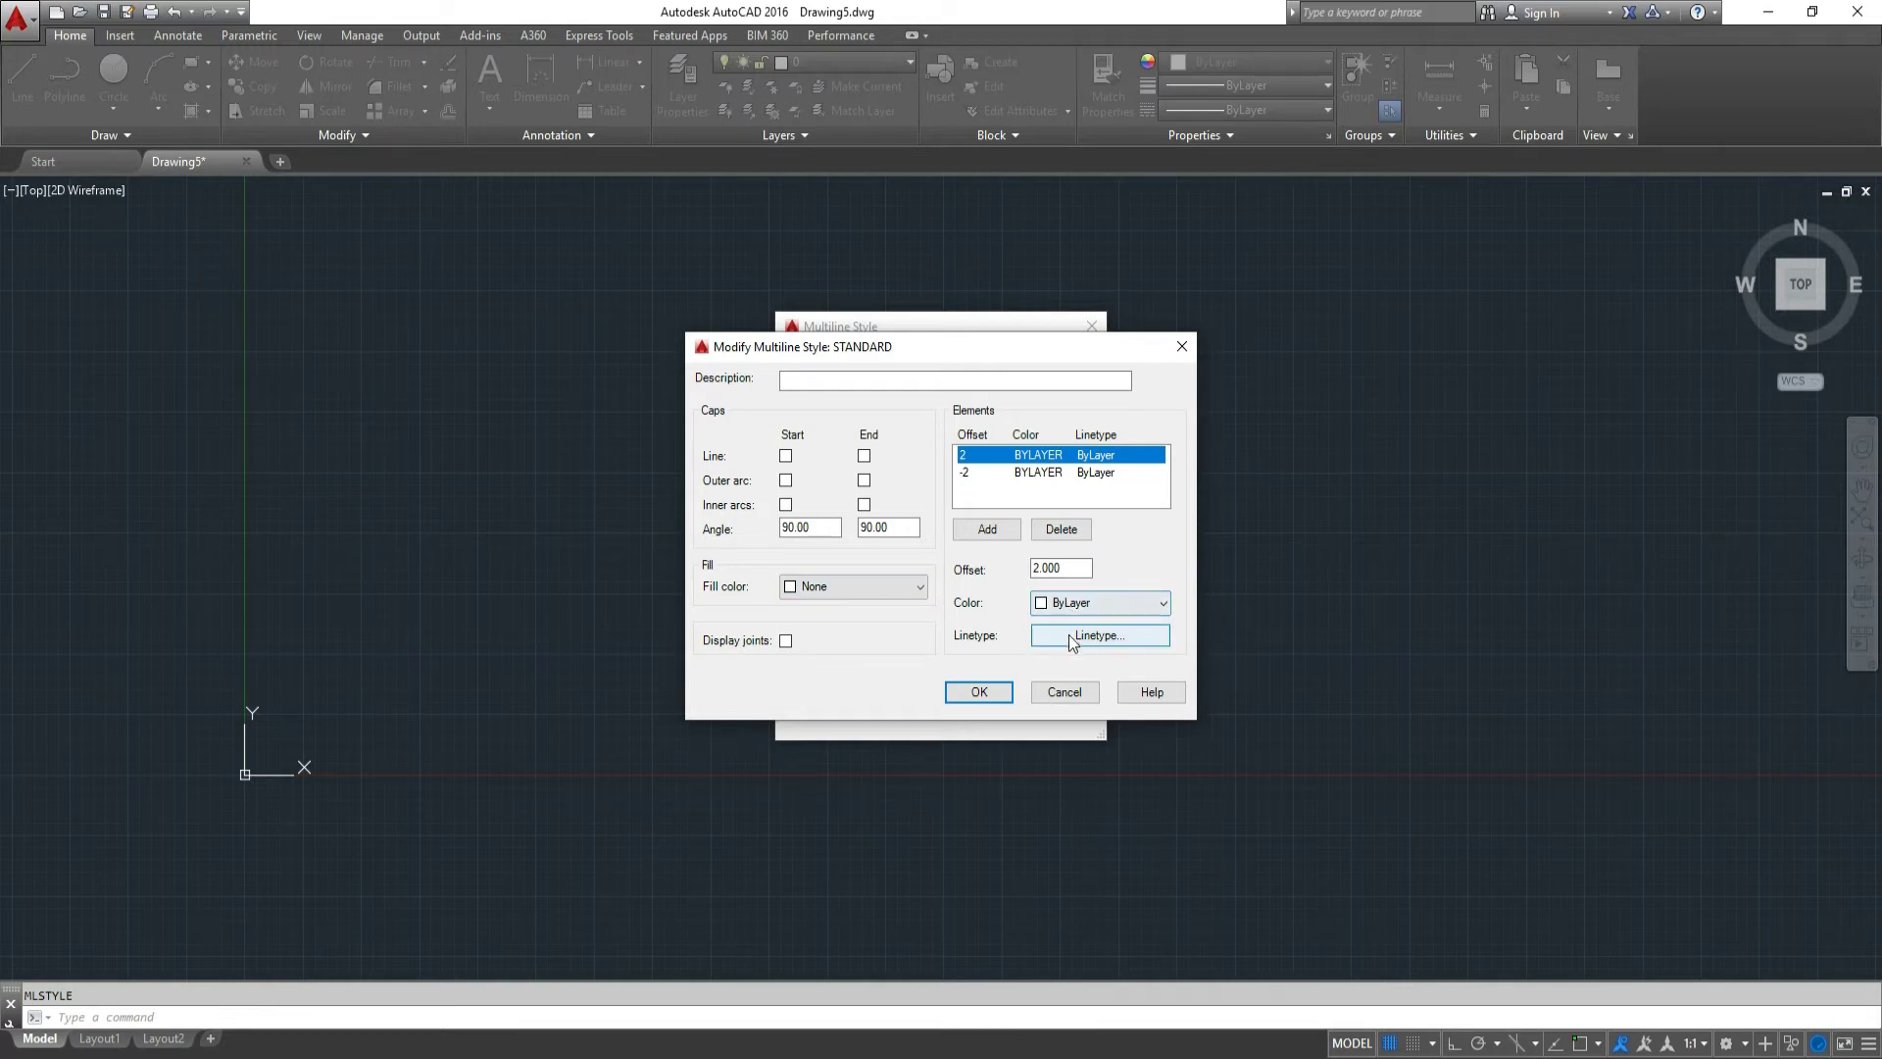
left_click(980, 692)
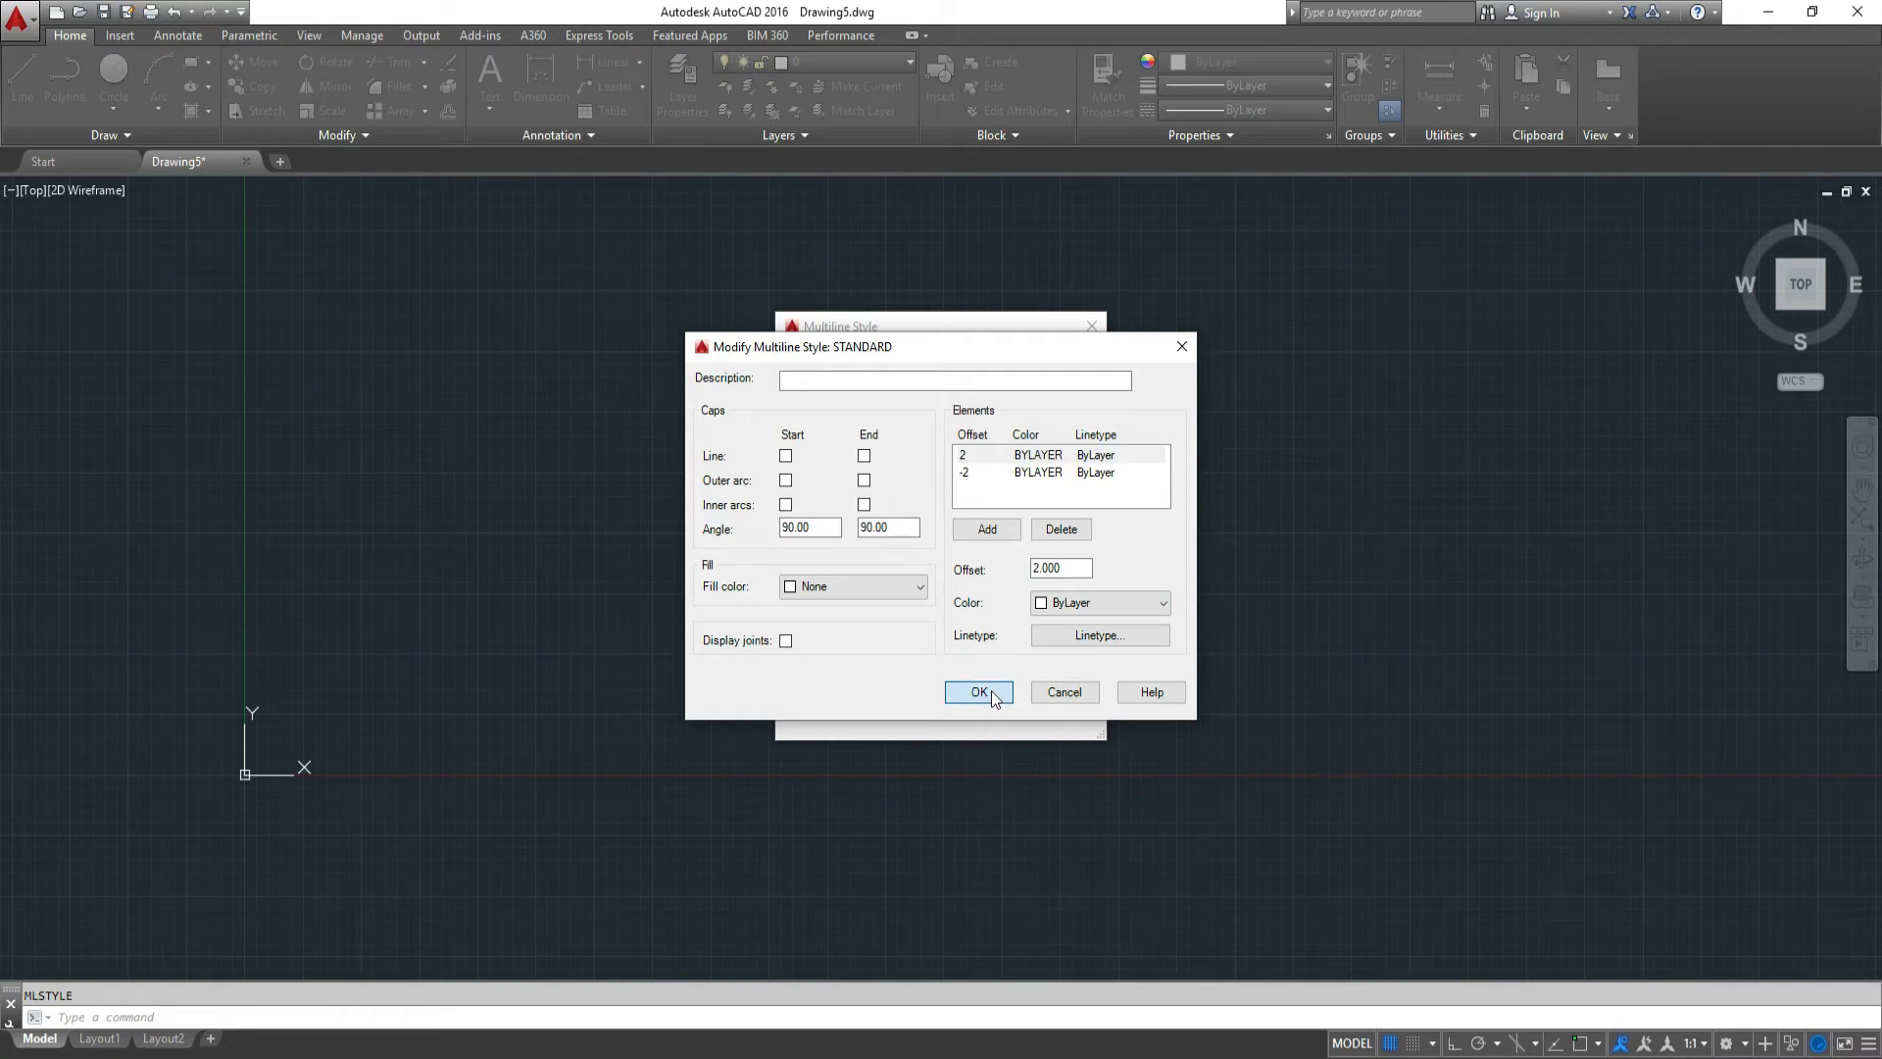
left_click(991, 691)
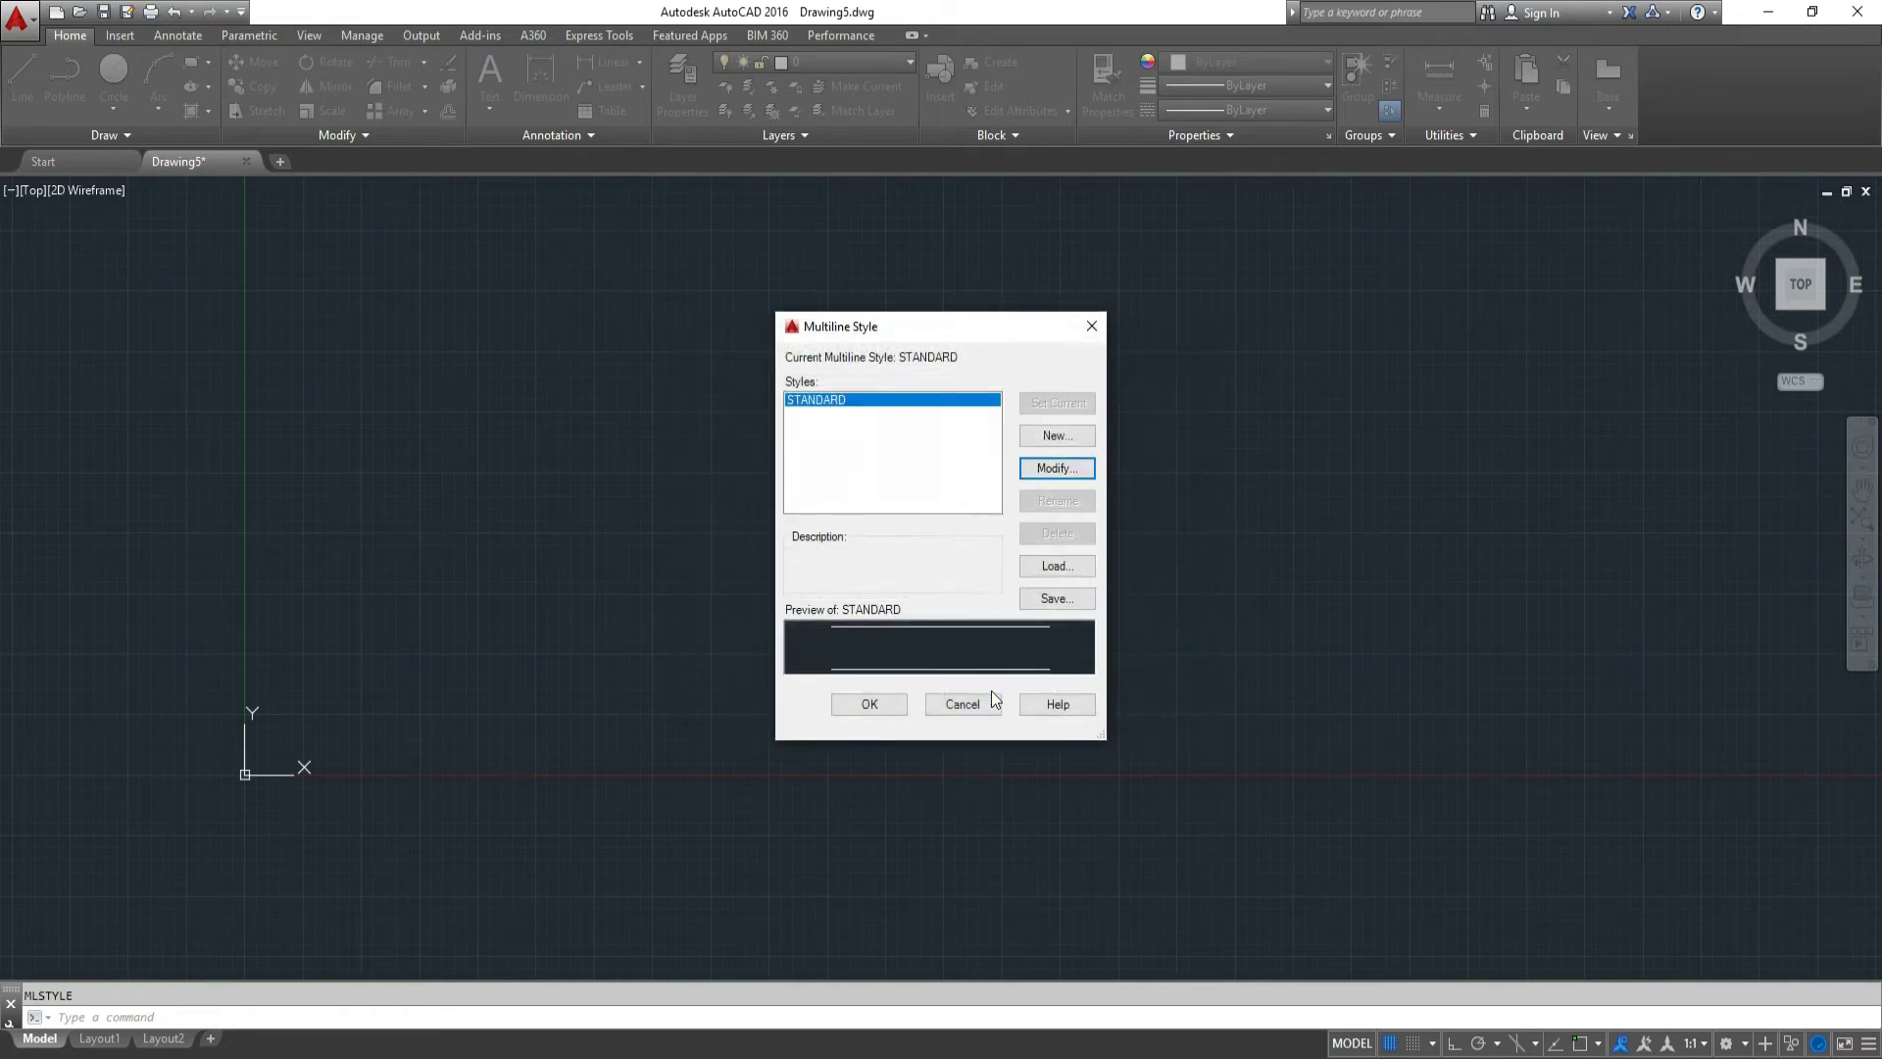
left_click(886, 705)
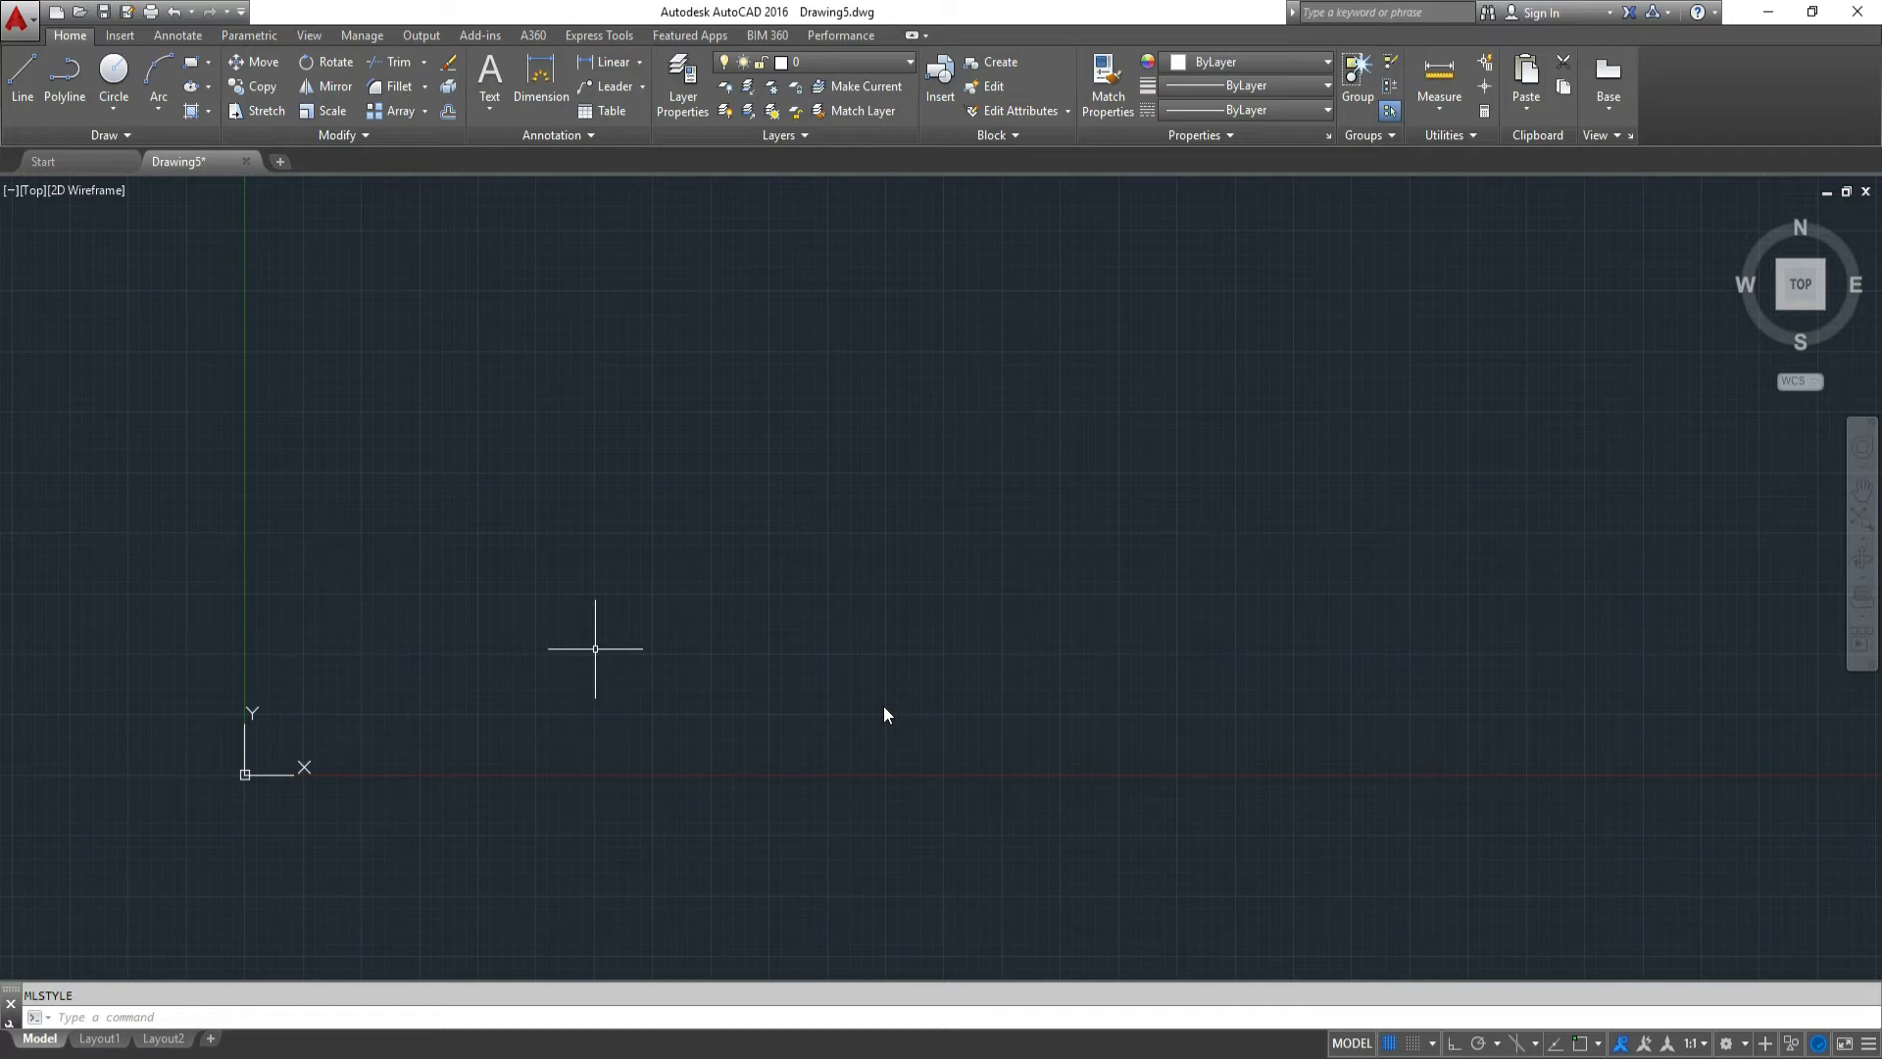
Start a LINE and cancel it without drawing anything.
type("line")
key("Return")
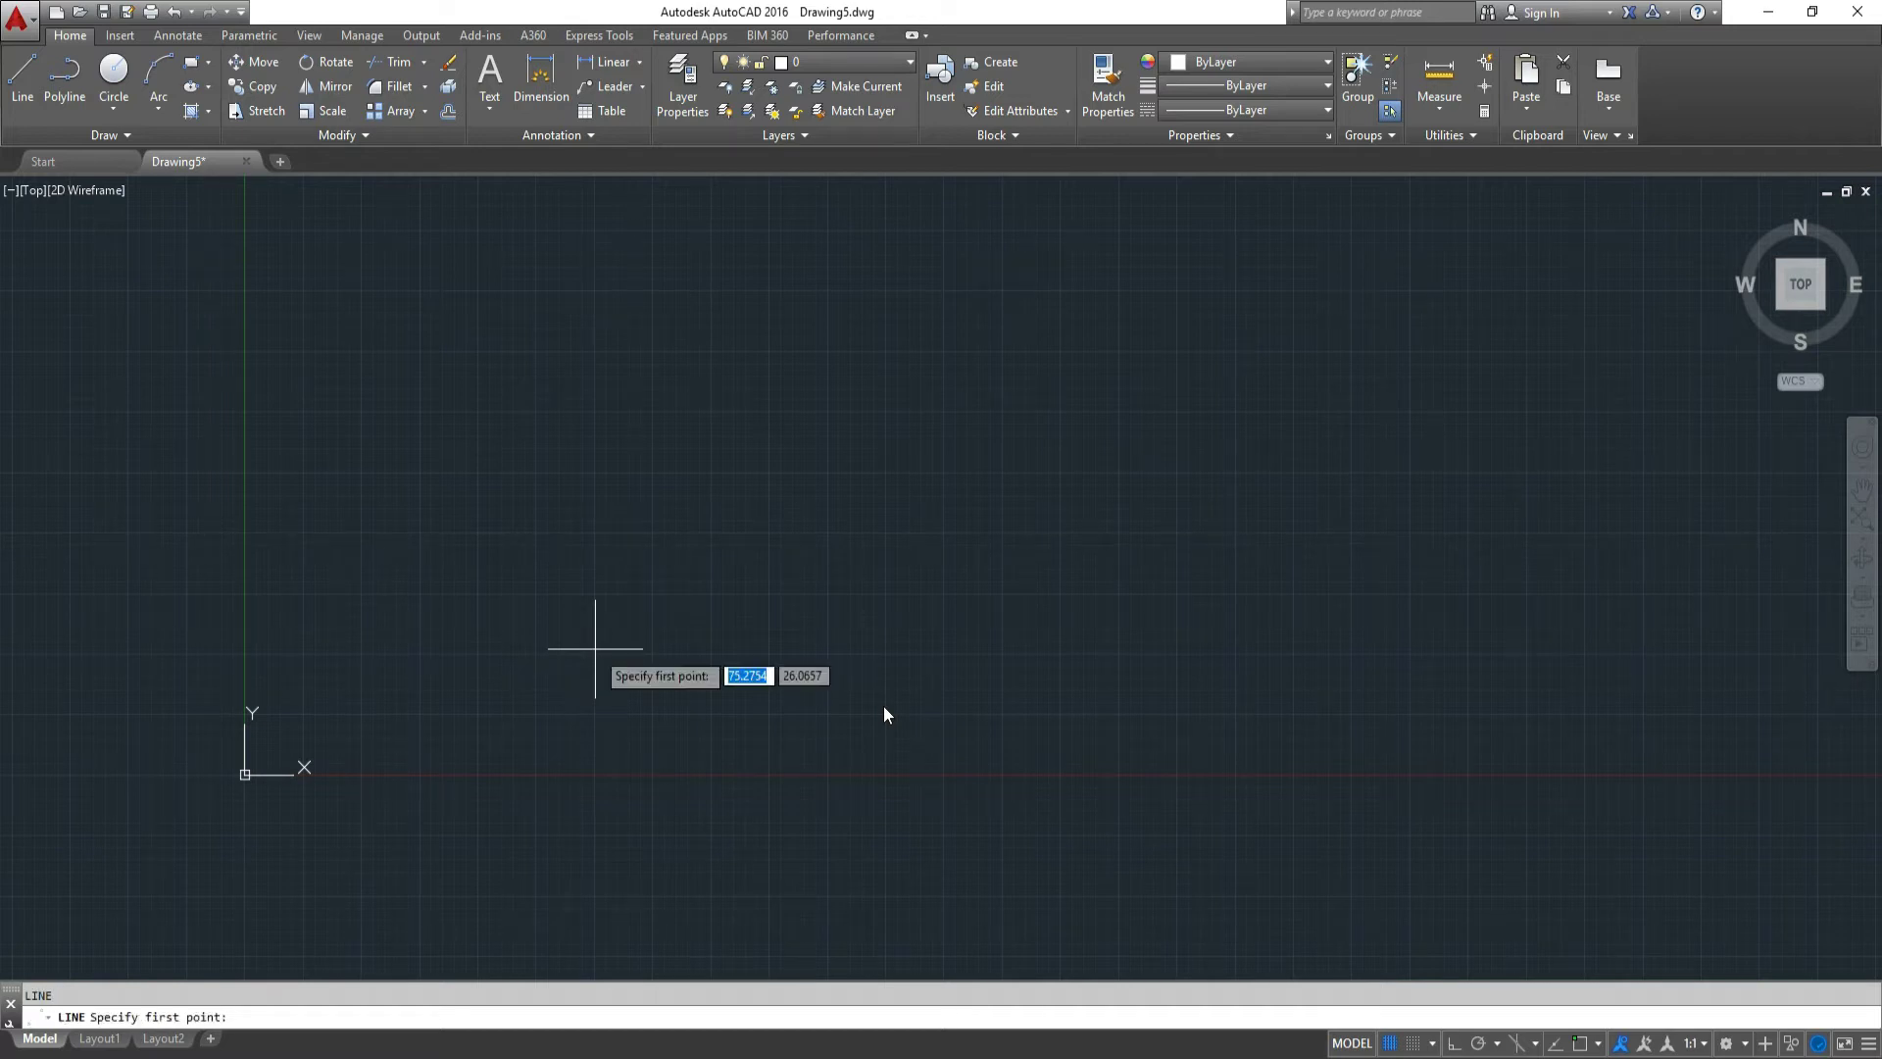
left_click(594, 648)
right_click(1336, 618)
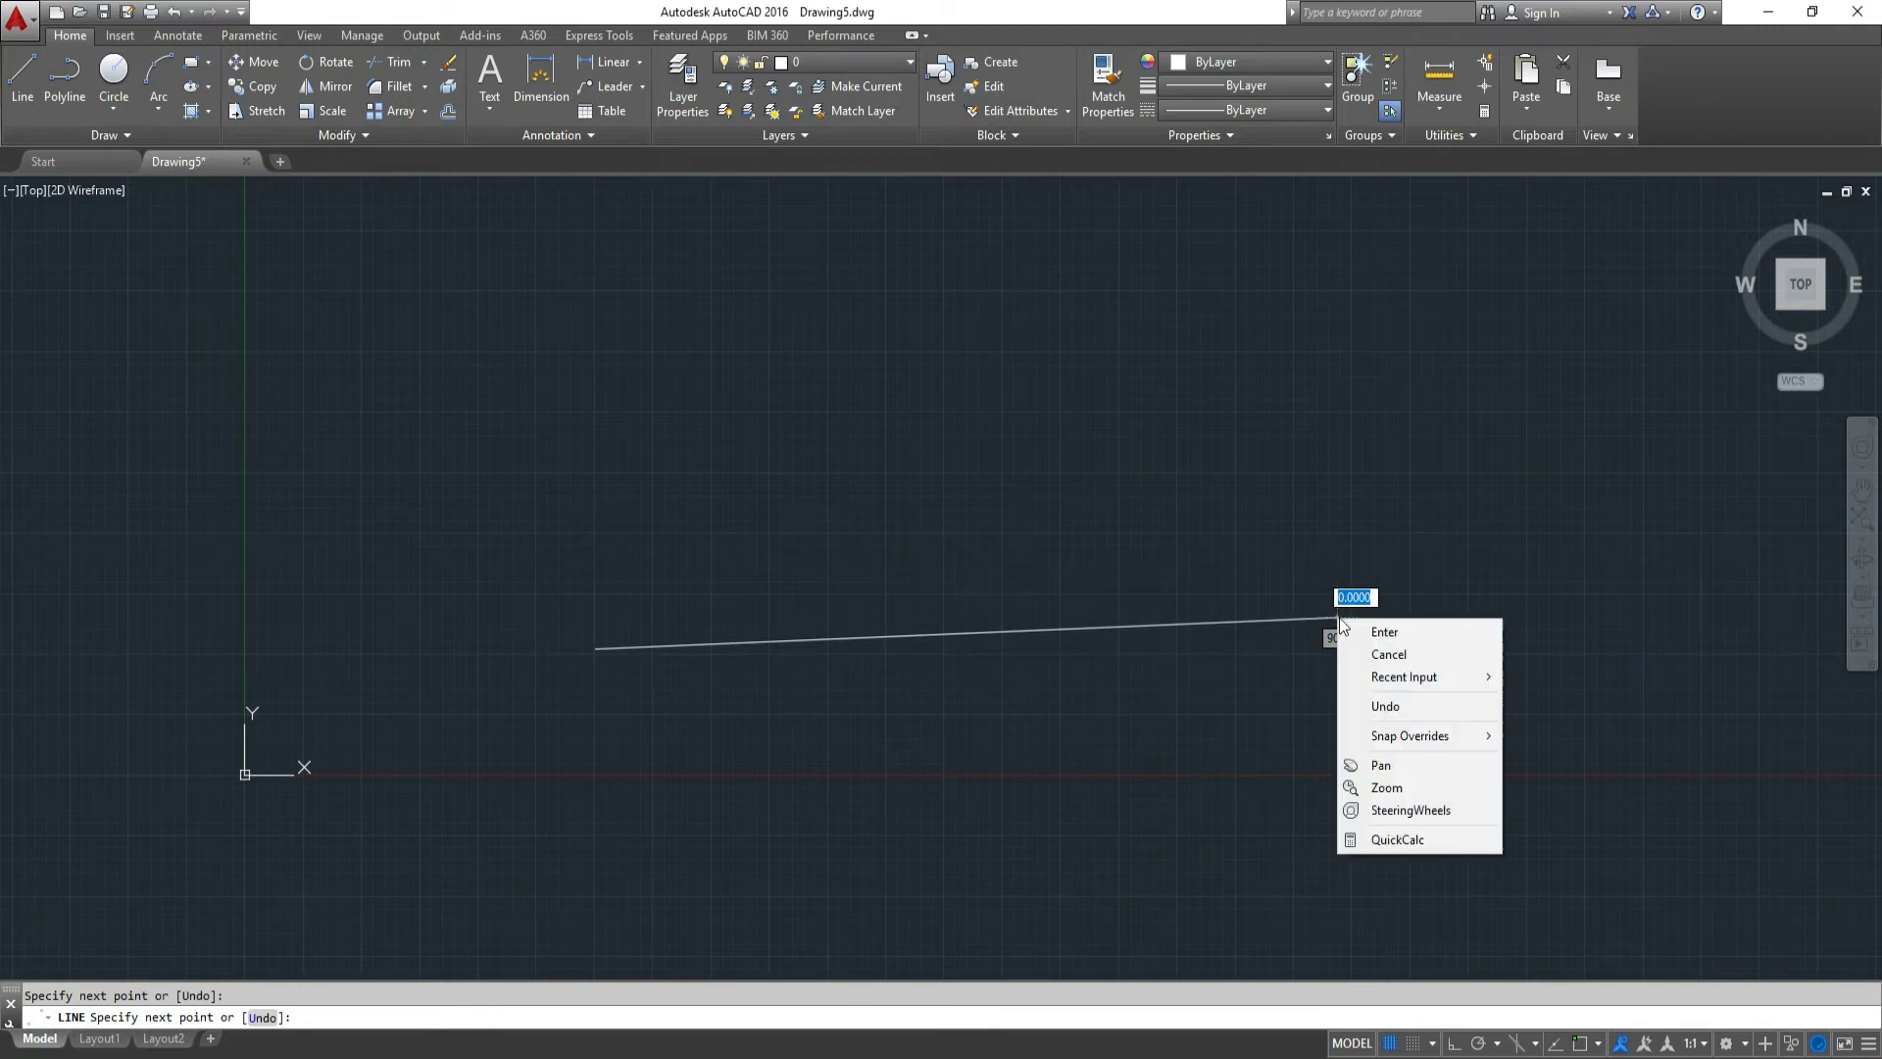
left_click(1385, 632)
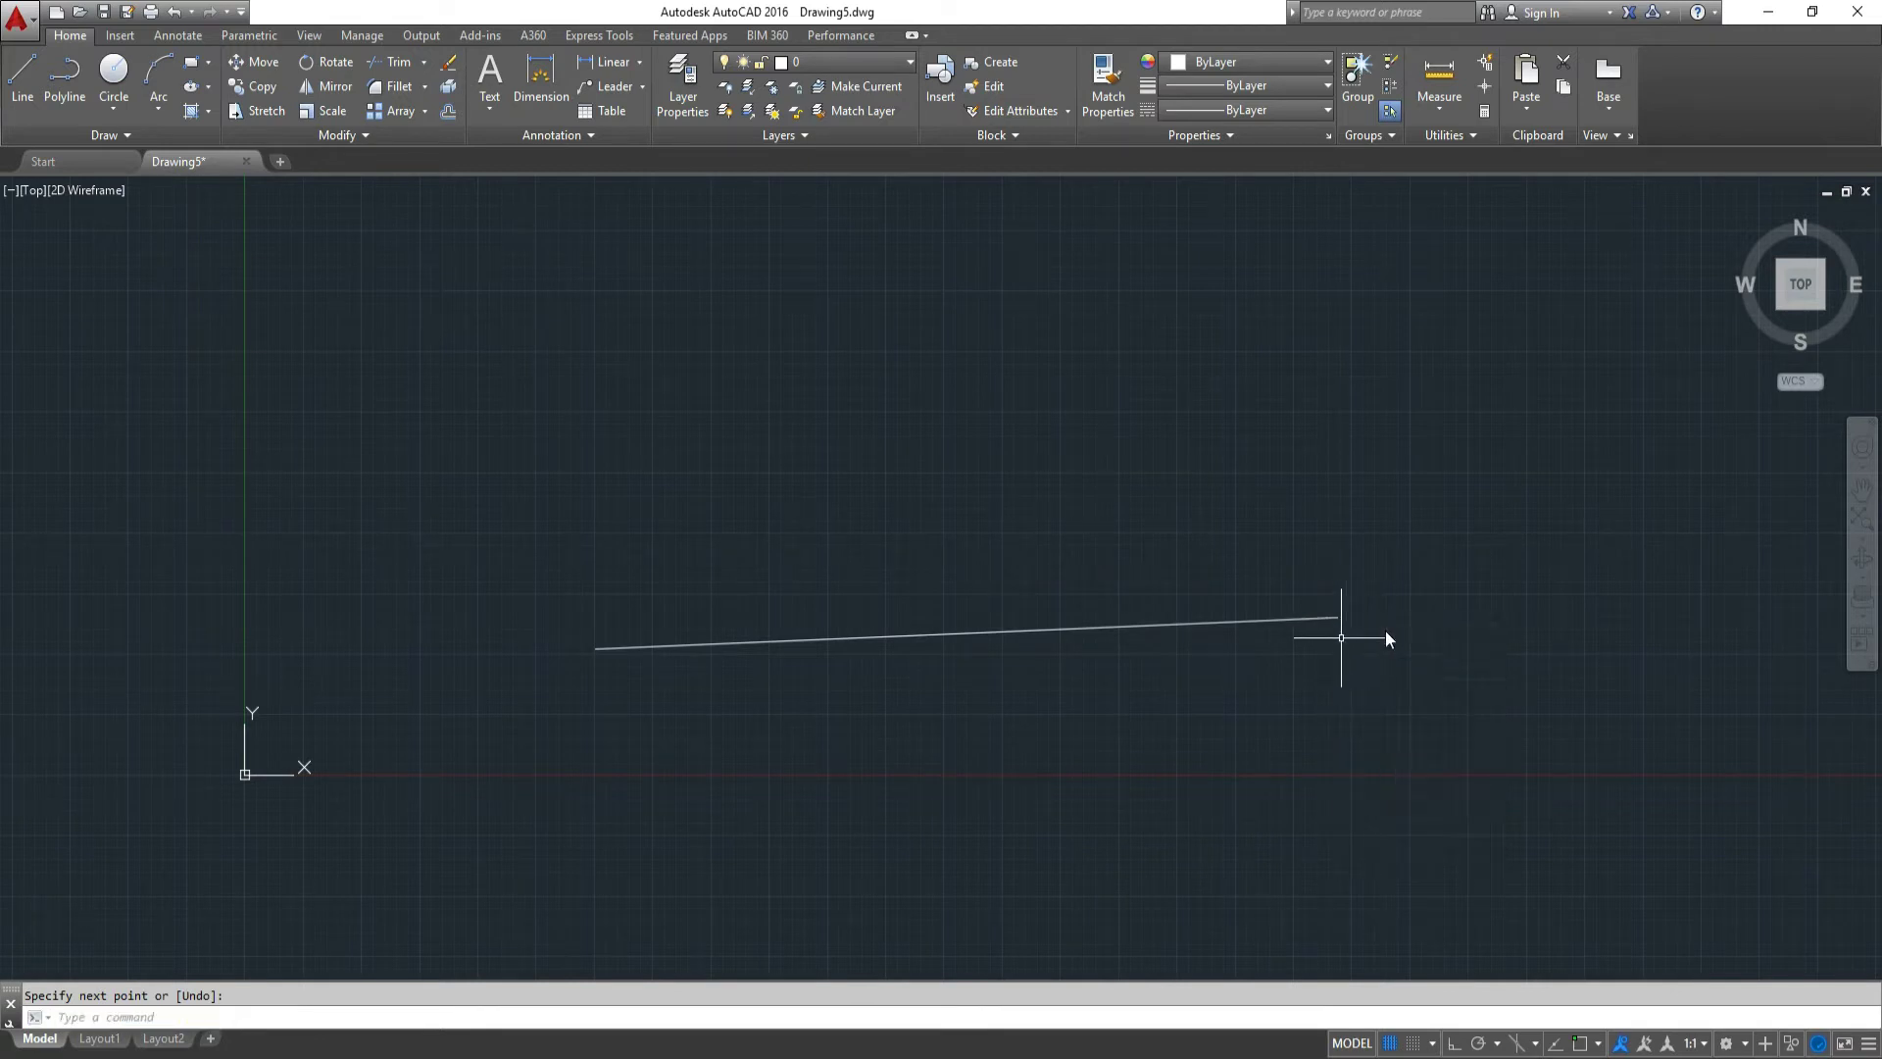
type("ML")
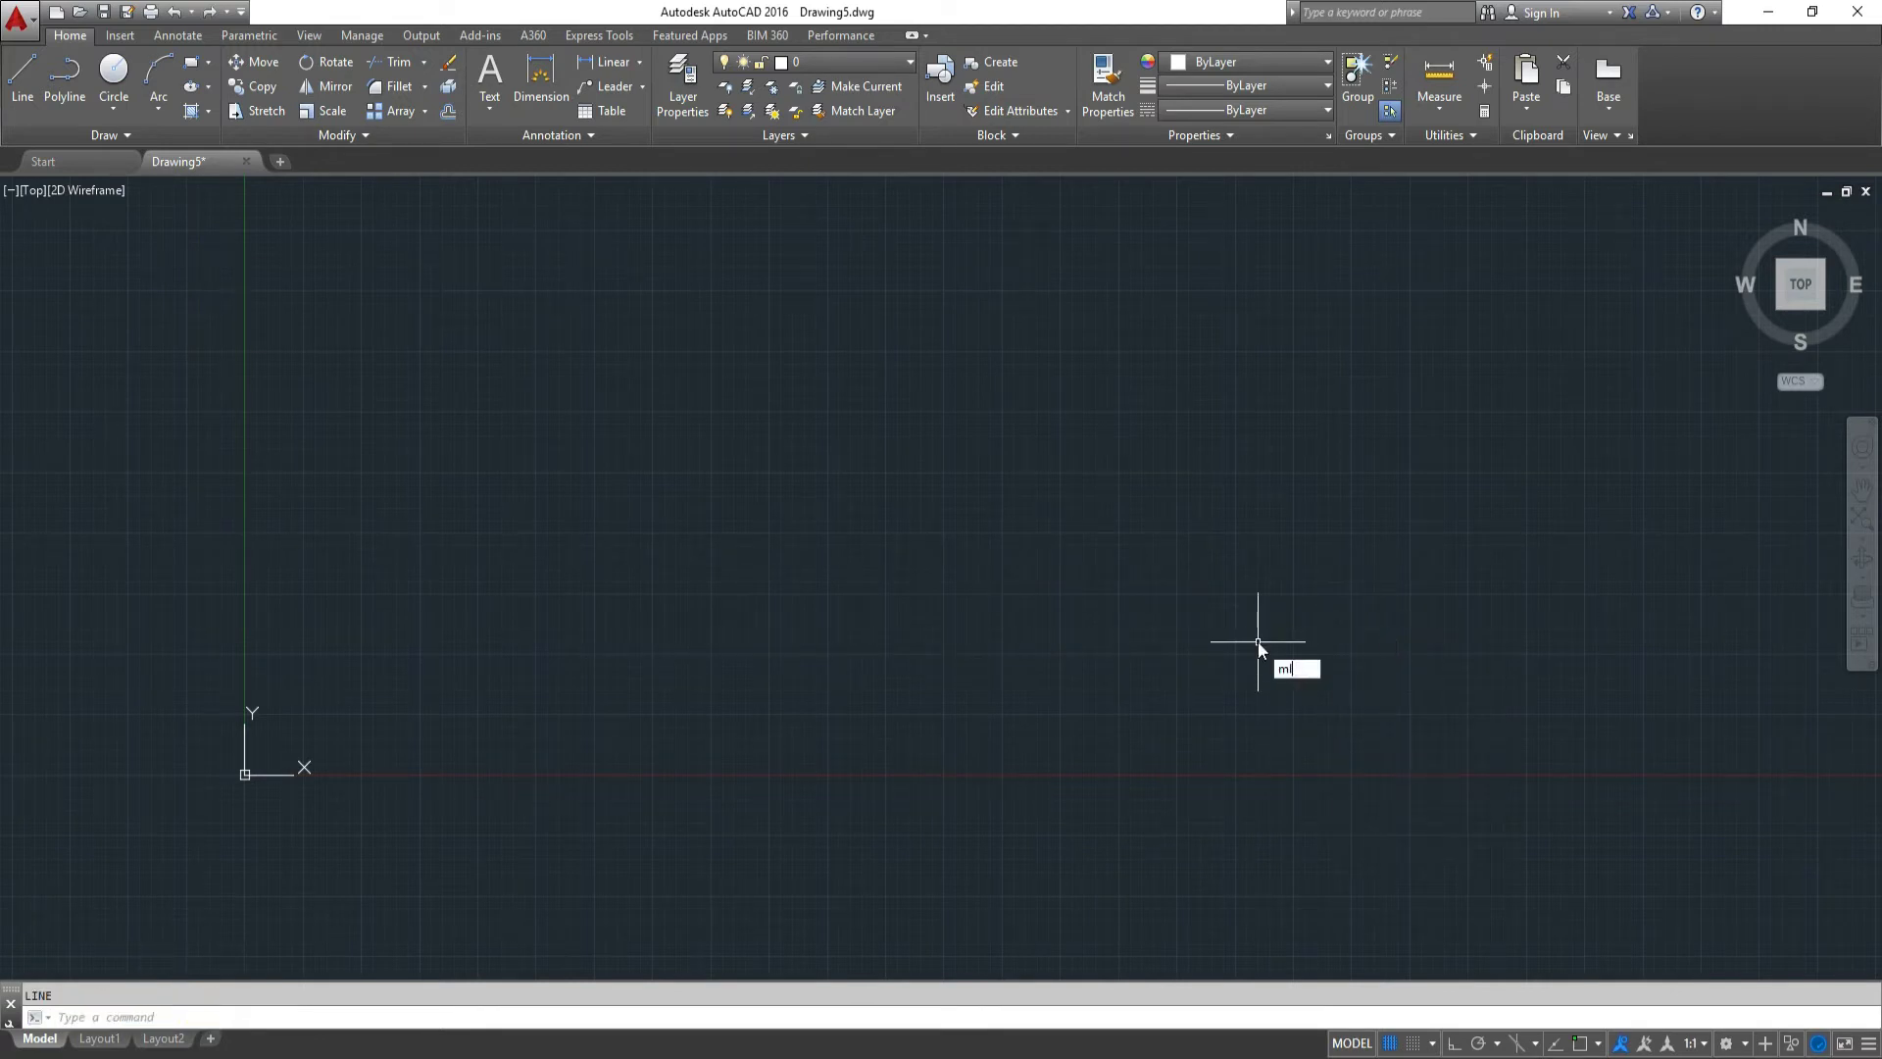
key("Return")
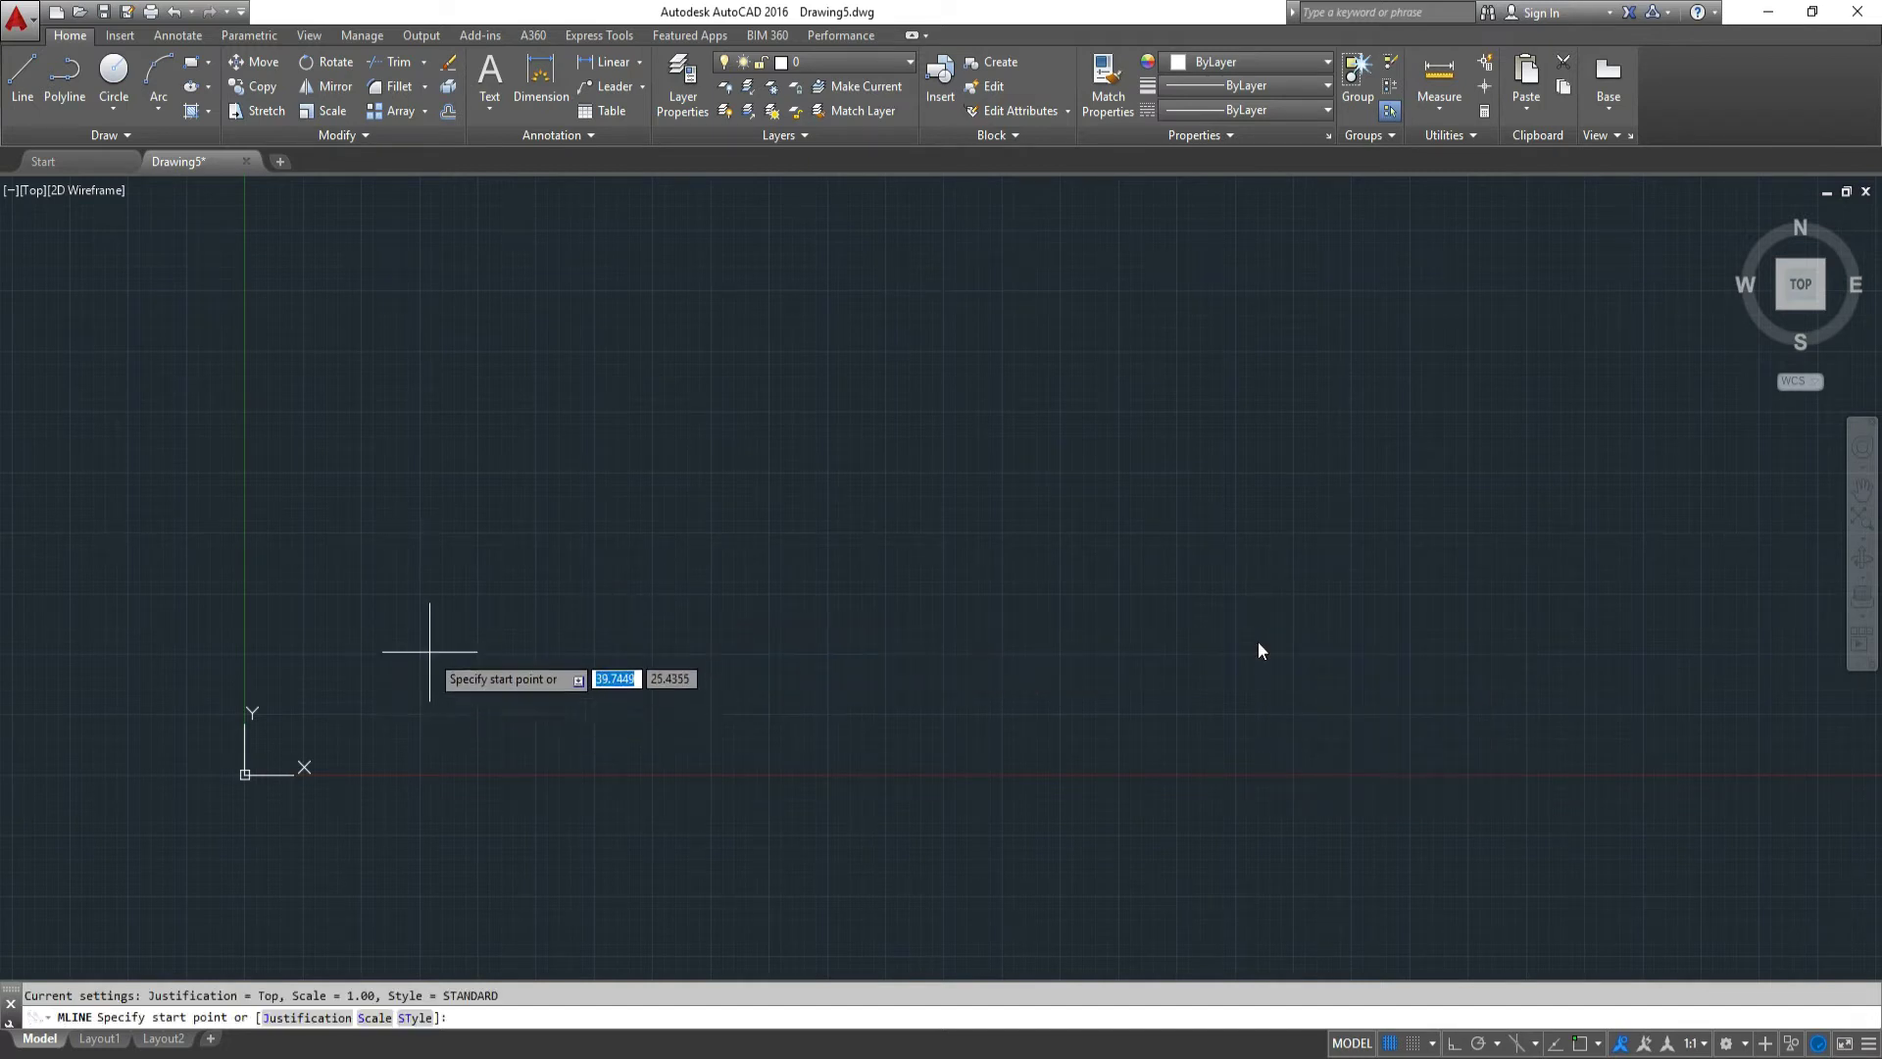
left_click(432, 661)
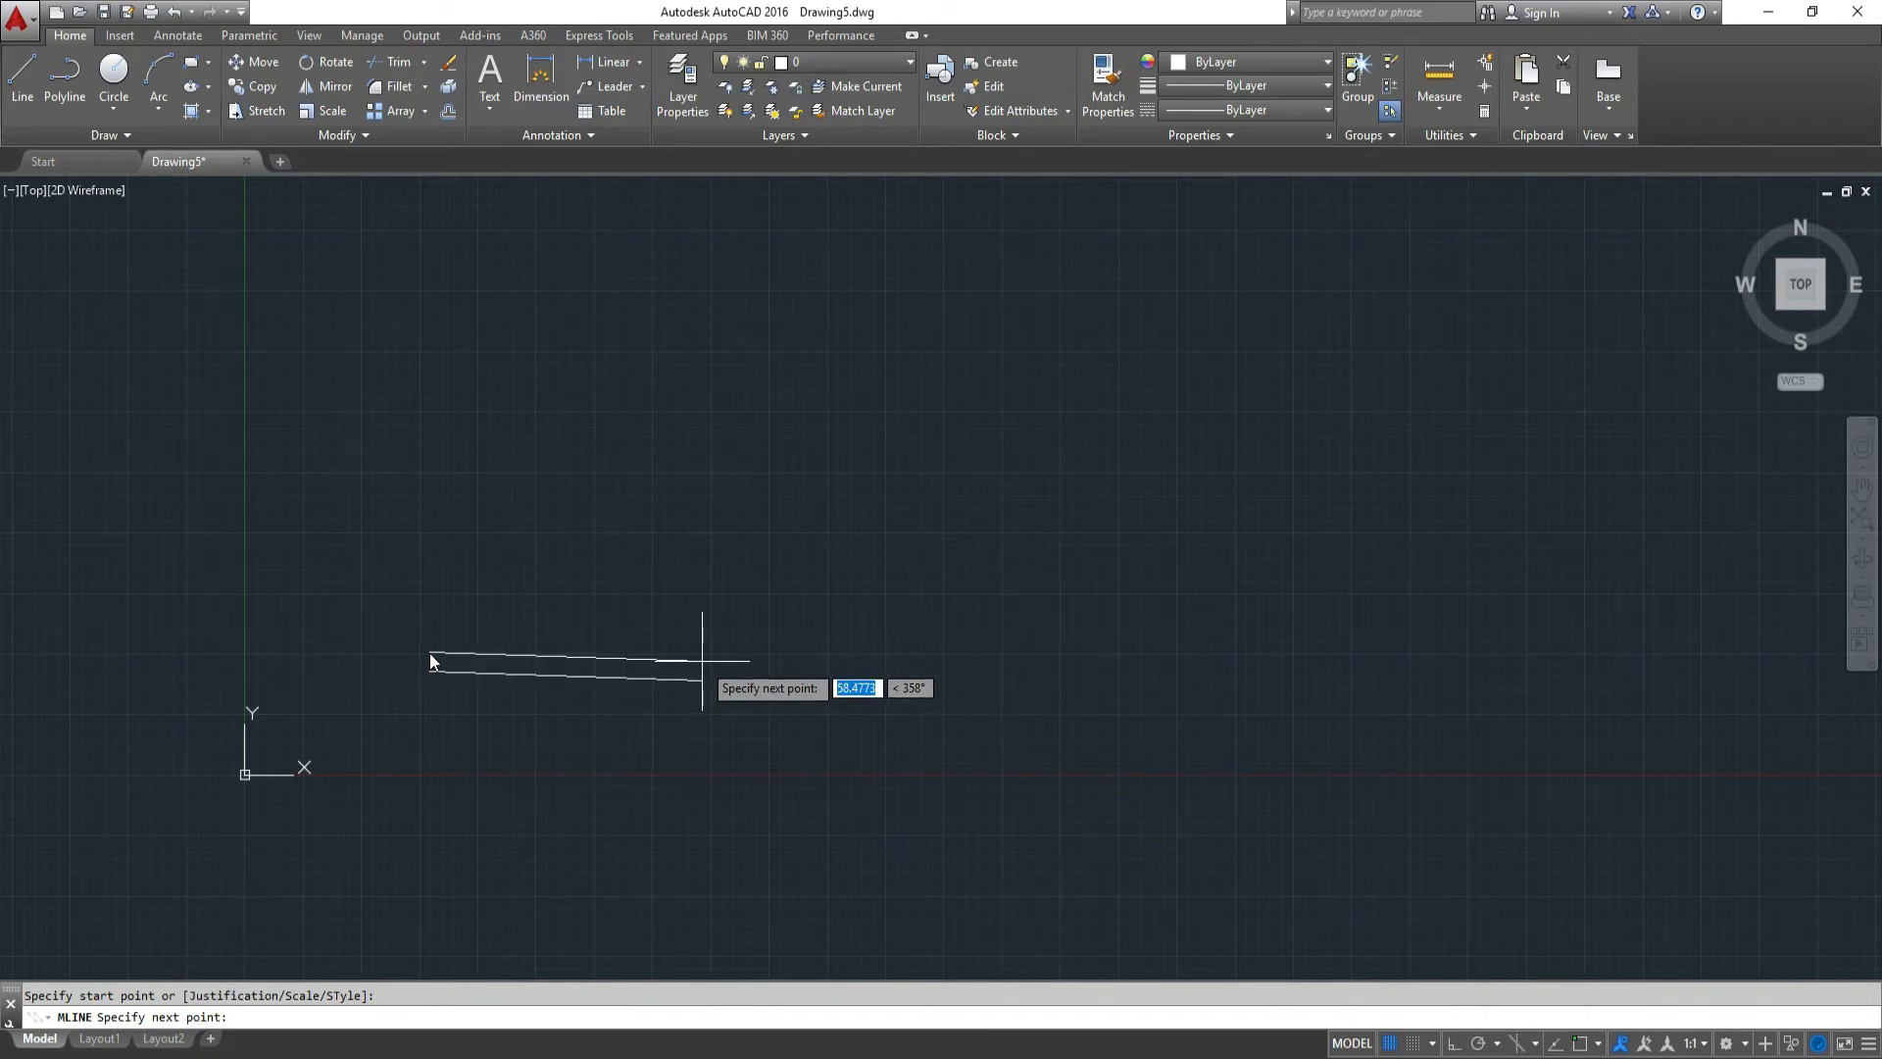
type("@")
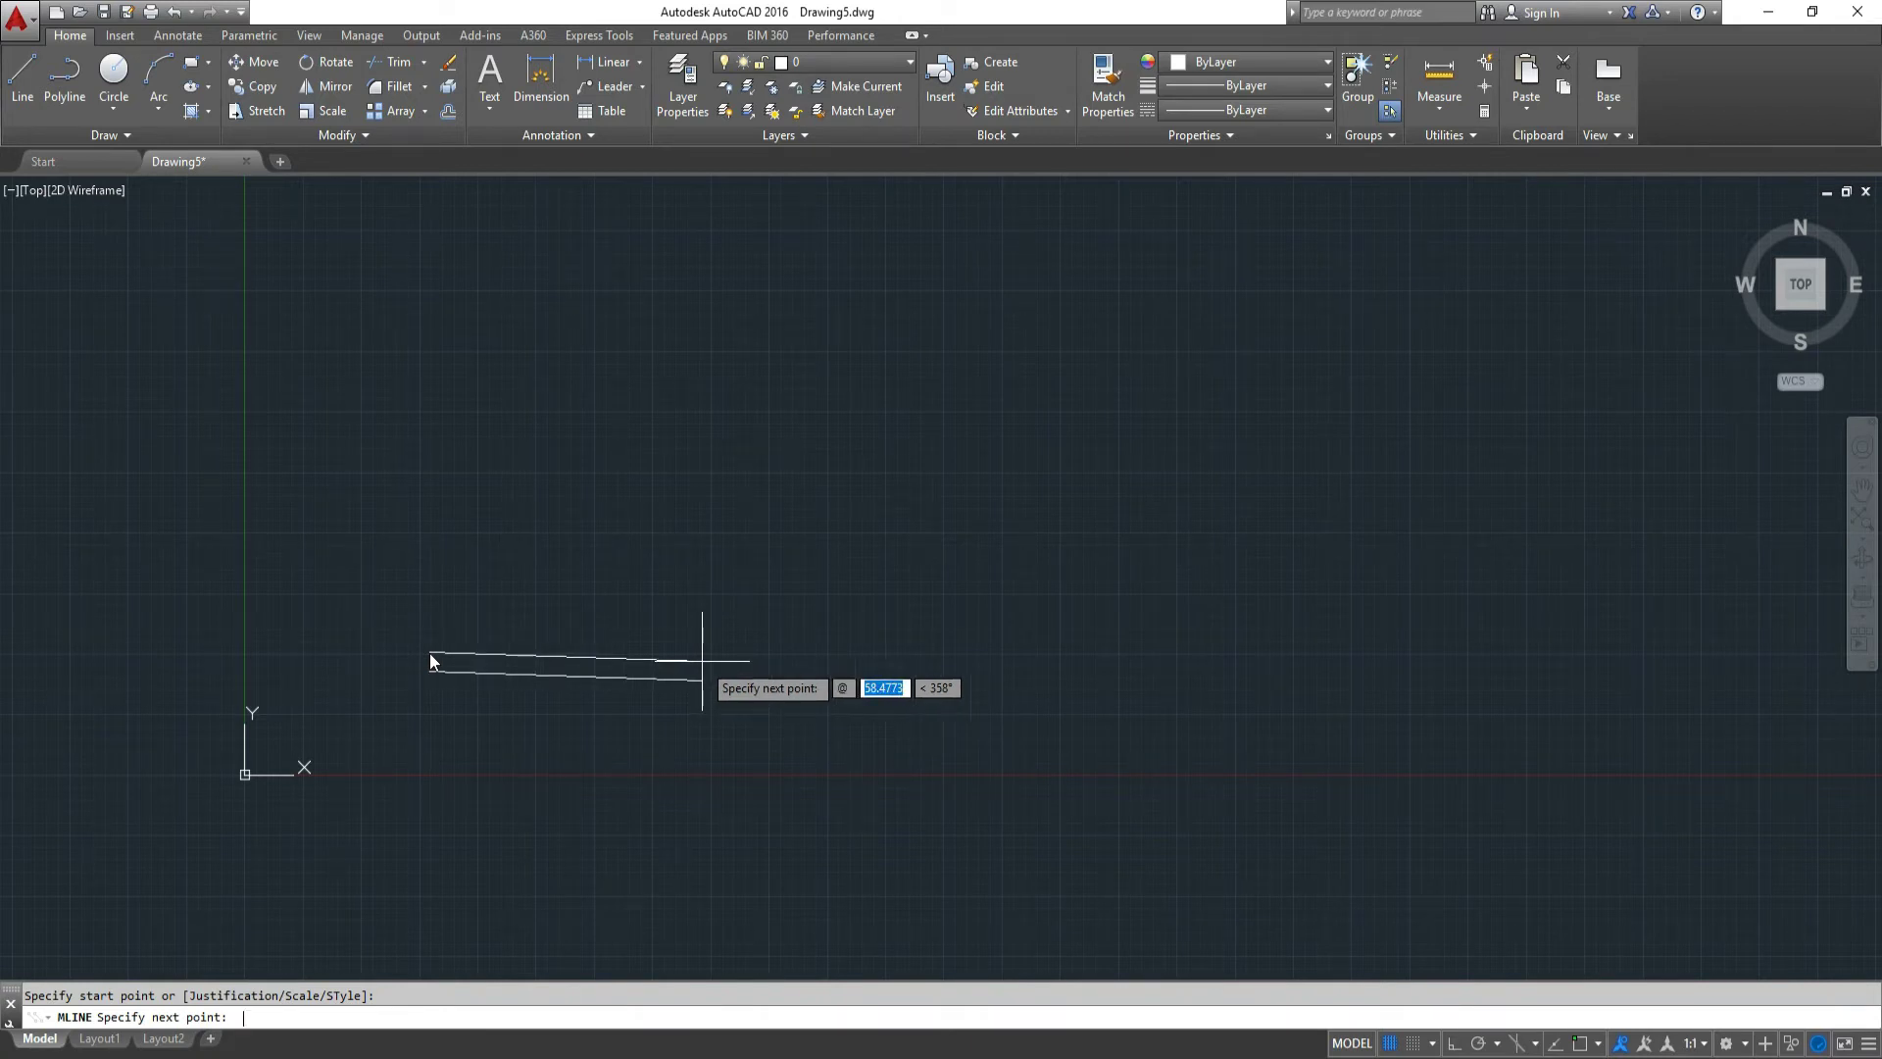
type("120")
key("Tab")
type("0")
key("Return")
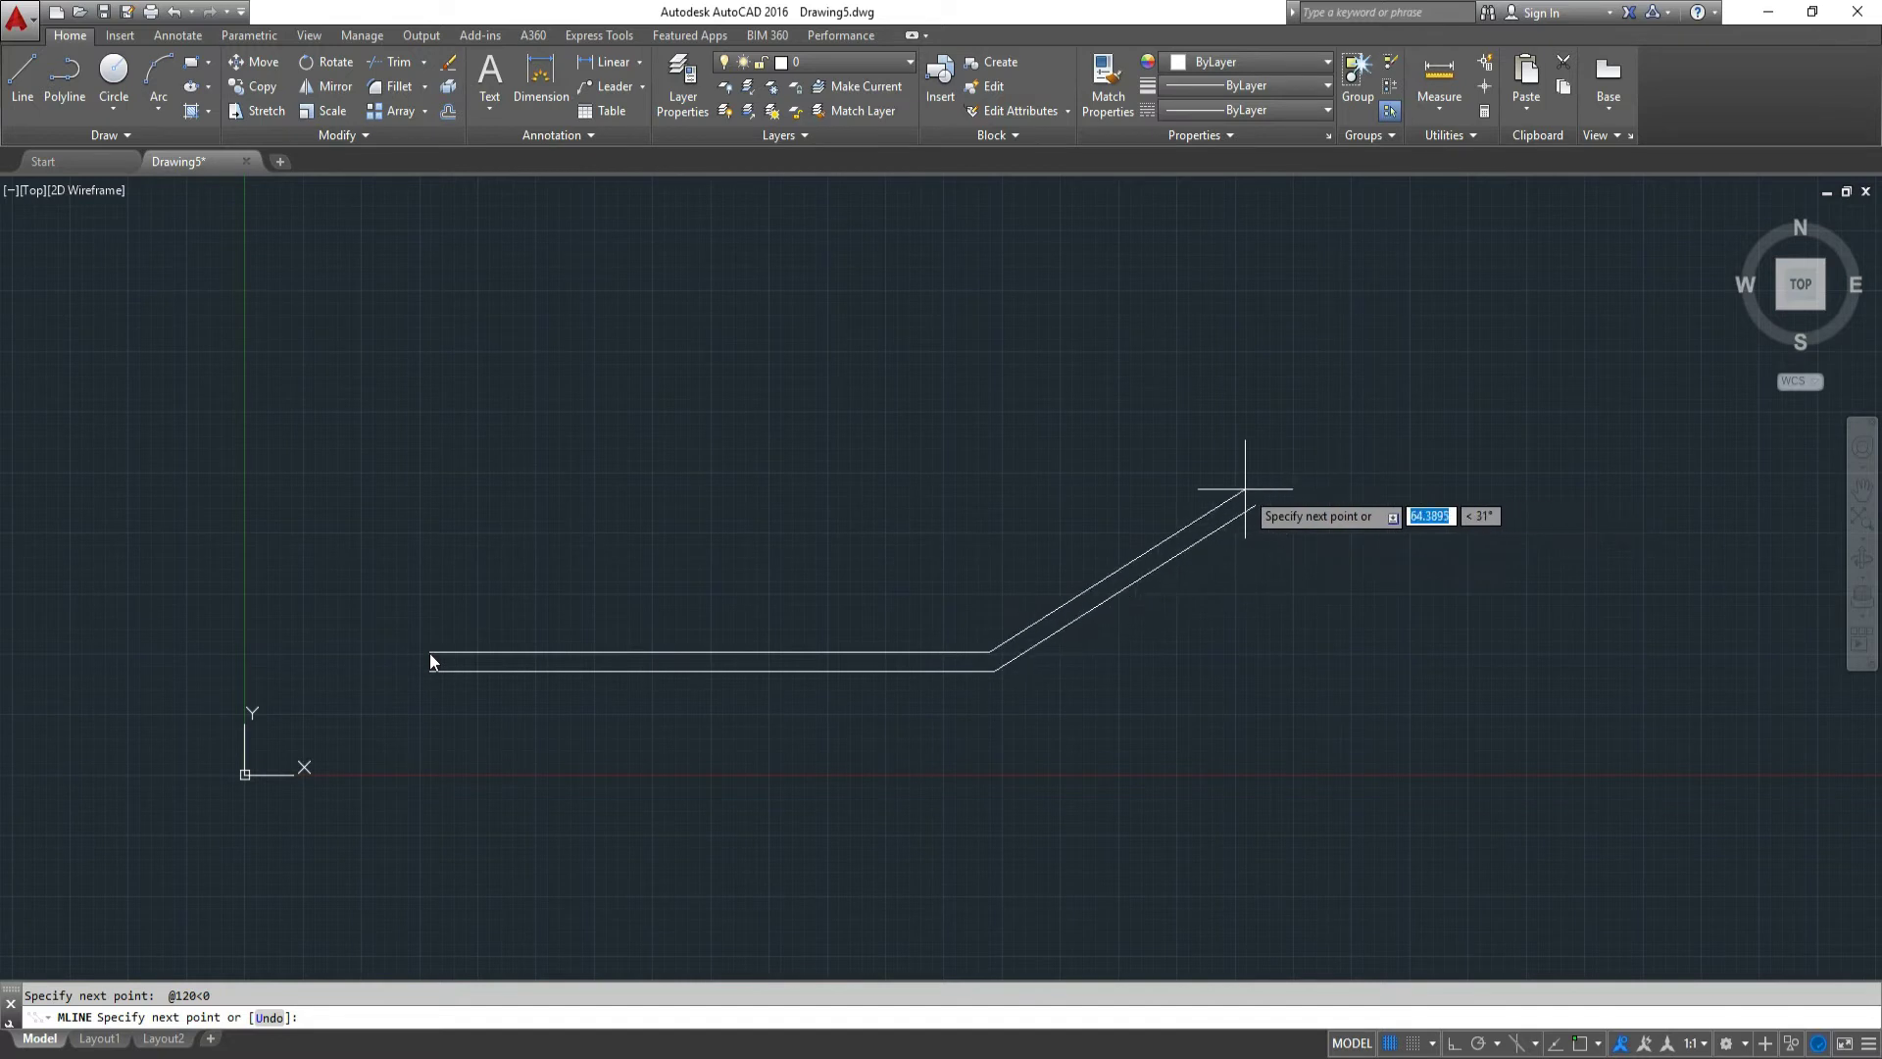
Add 120-unit walls at 90° and 180°, then close the multiline into a square.
type("@120")
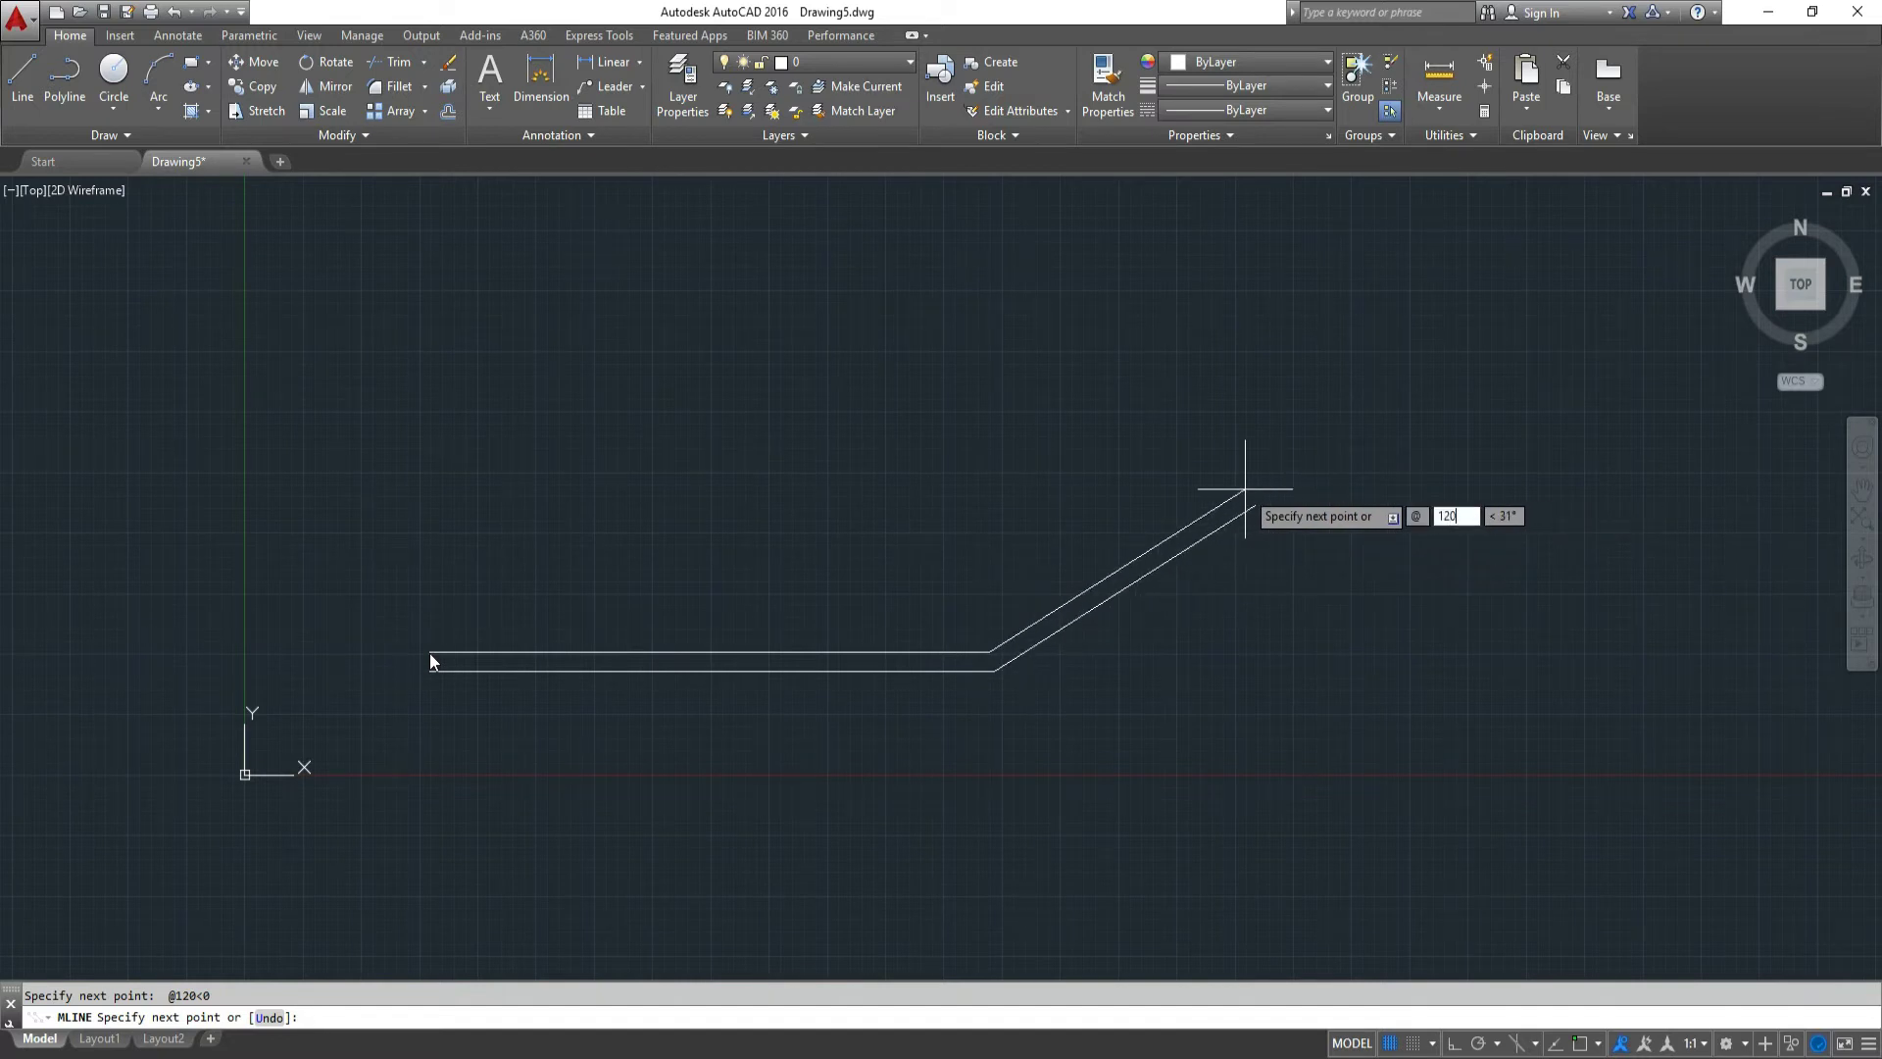
key("Tab")
type("90")
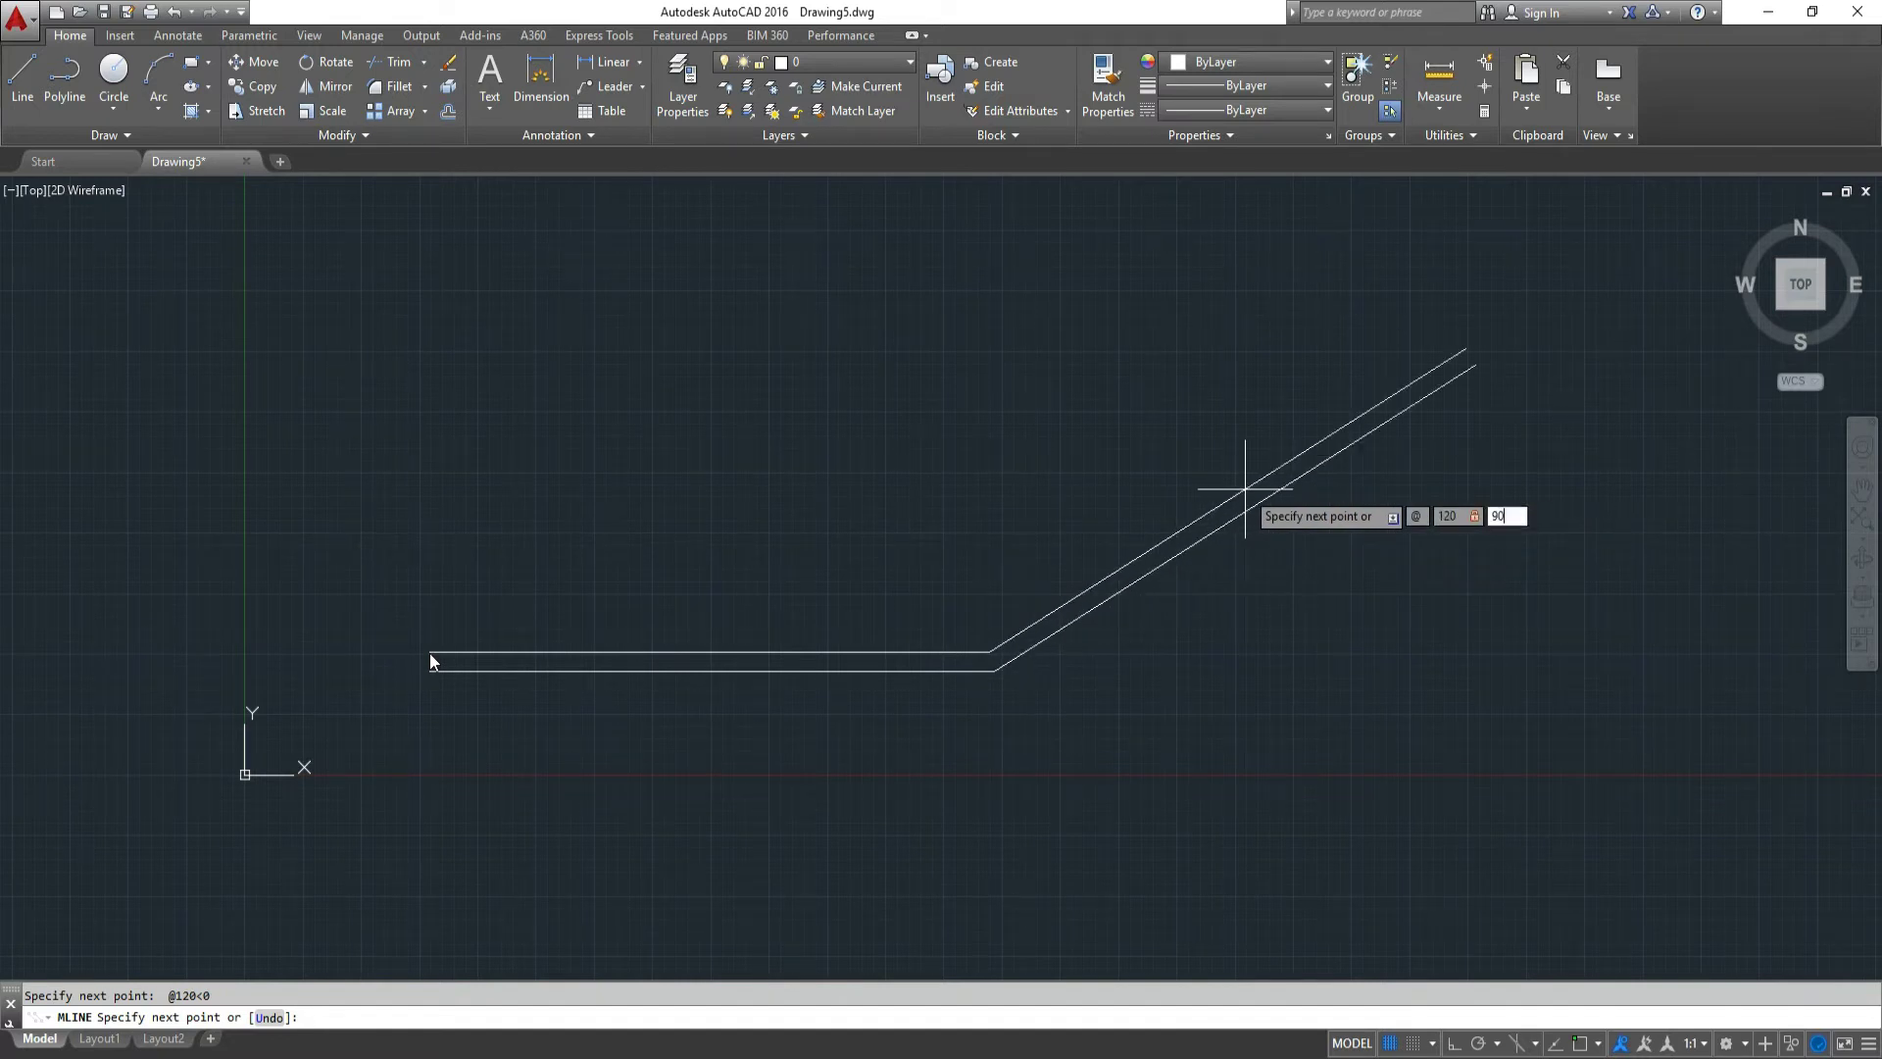
key("Return")
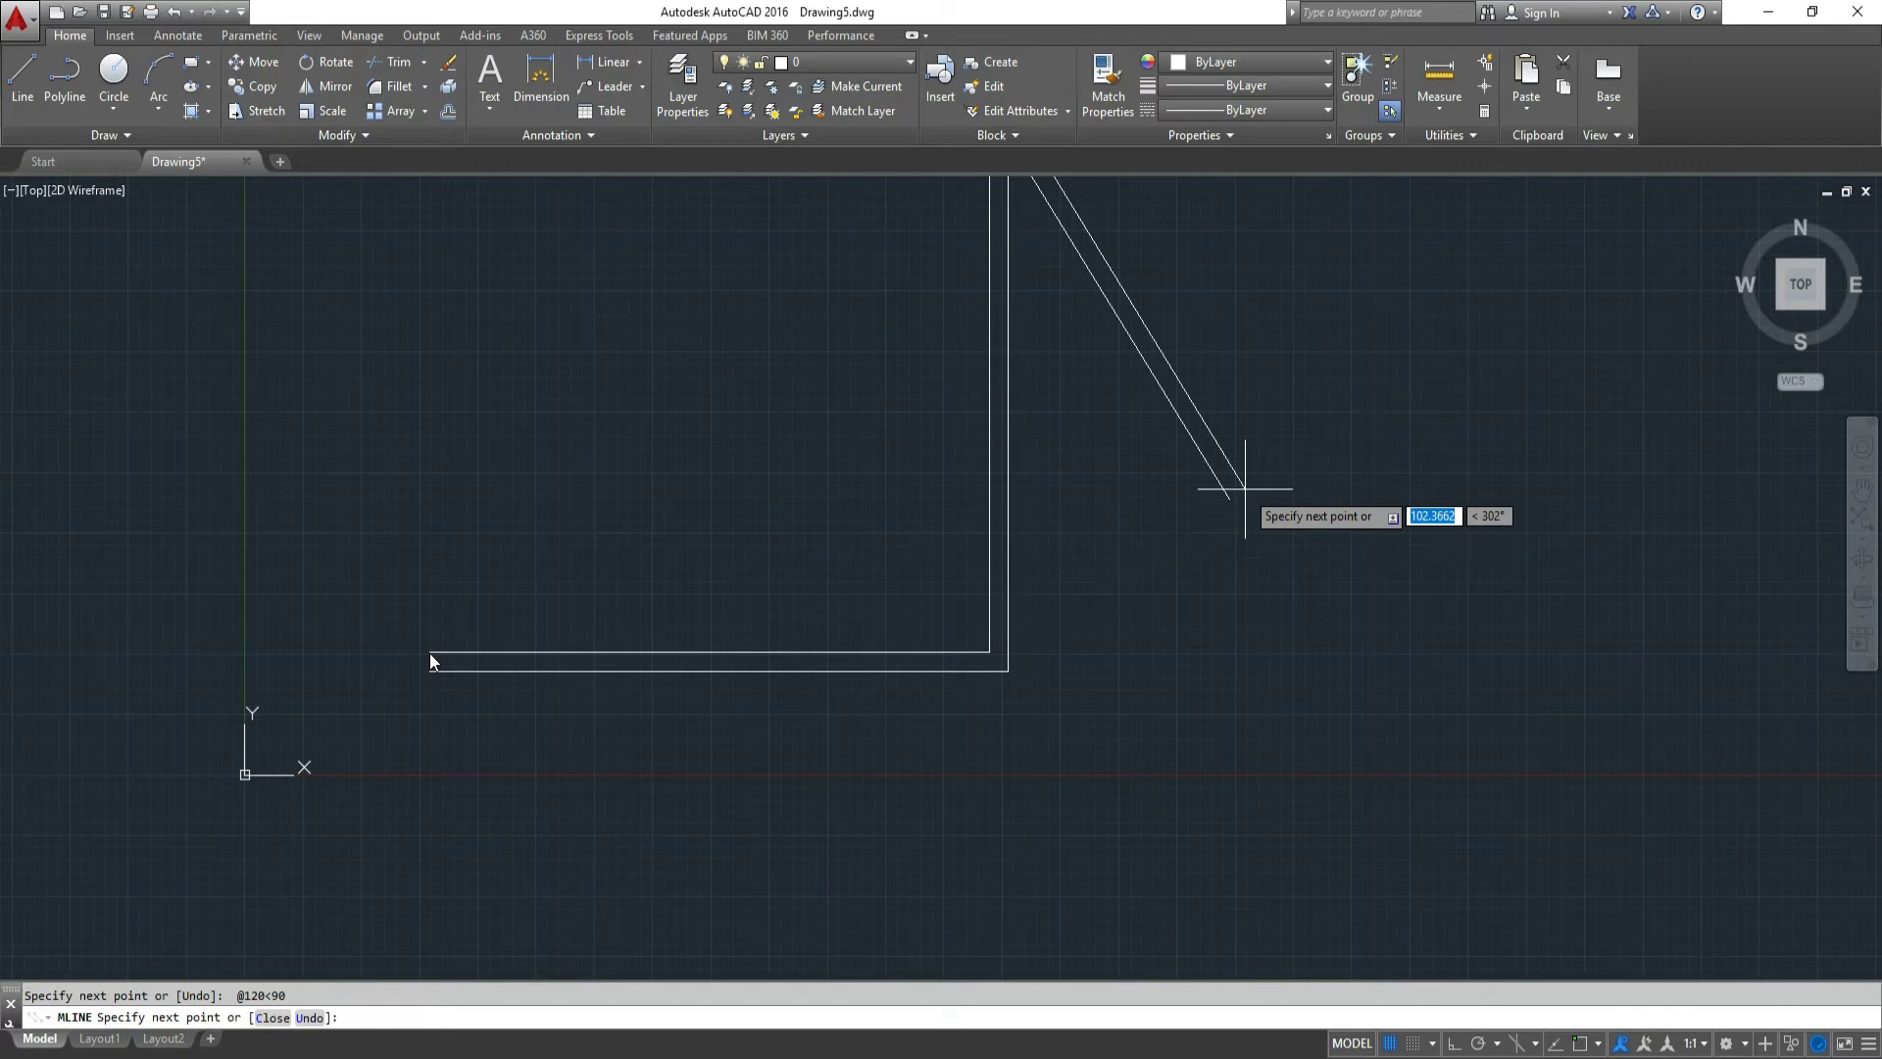
type("@120")
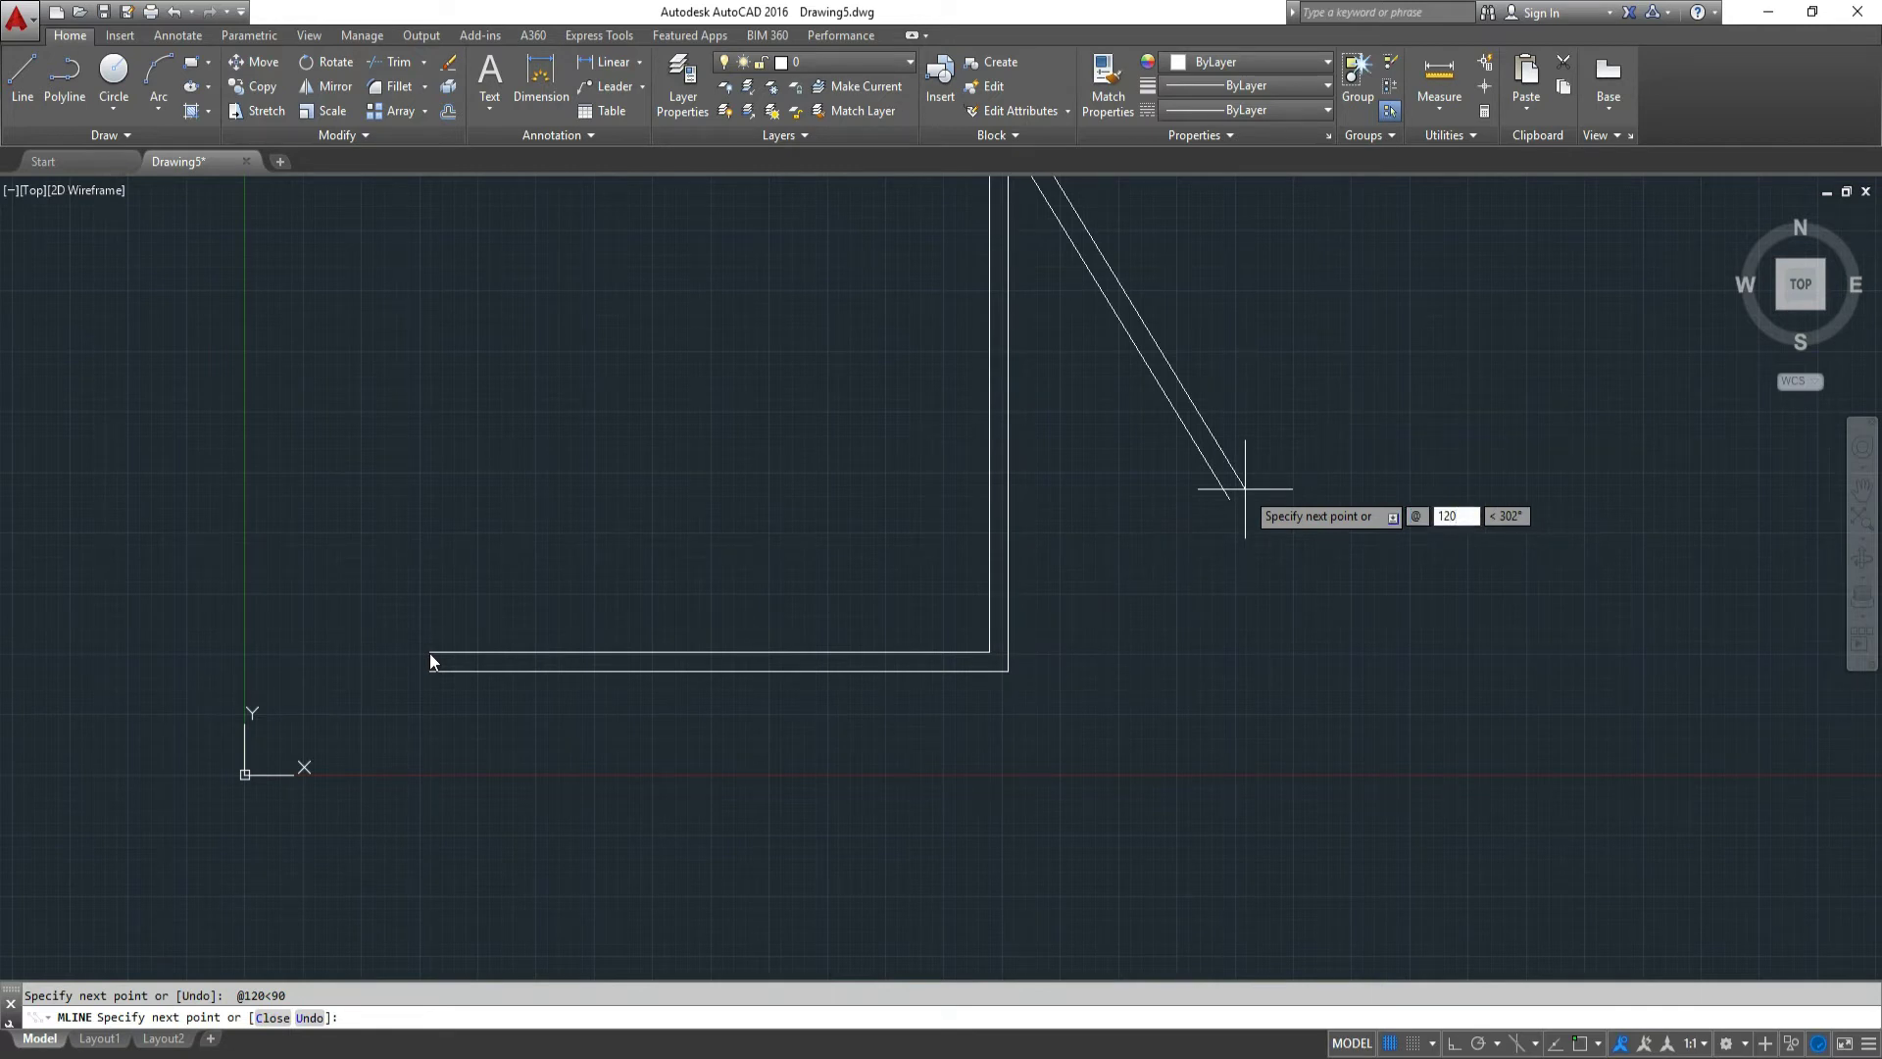
key("Tab")
type("180")
key("Return")
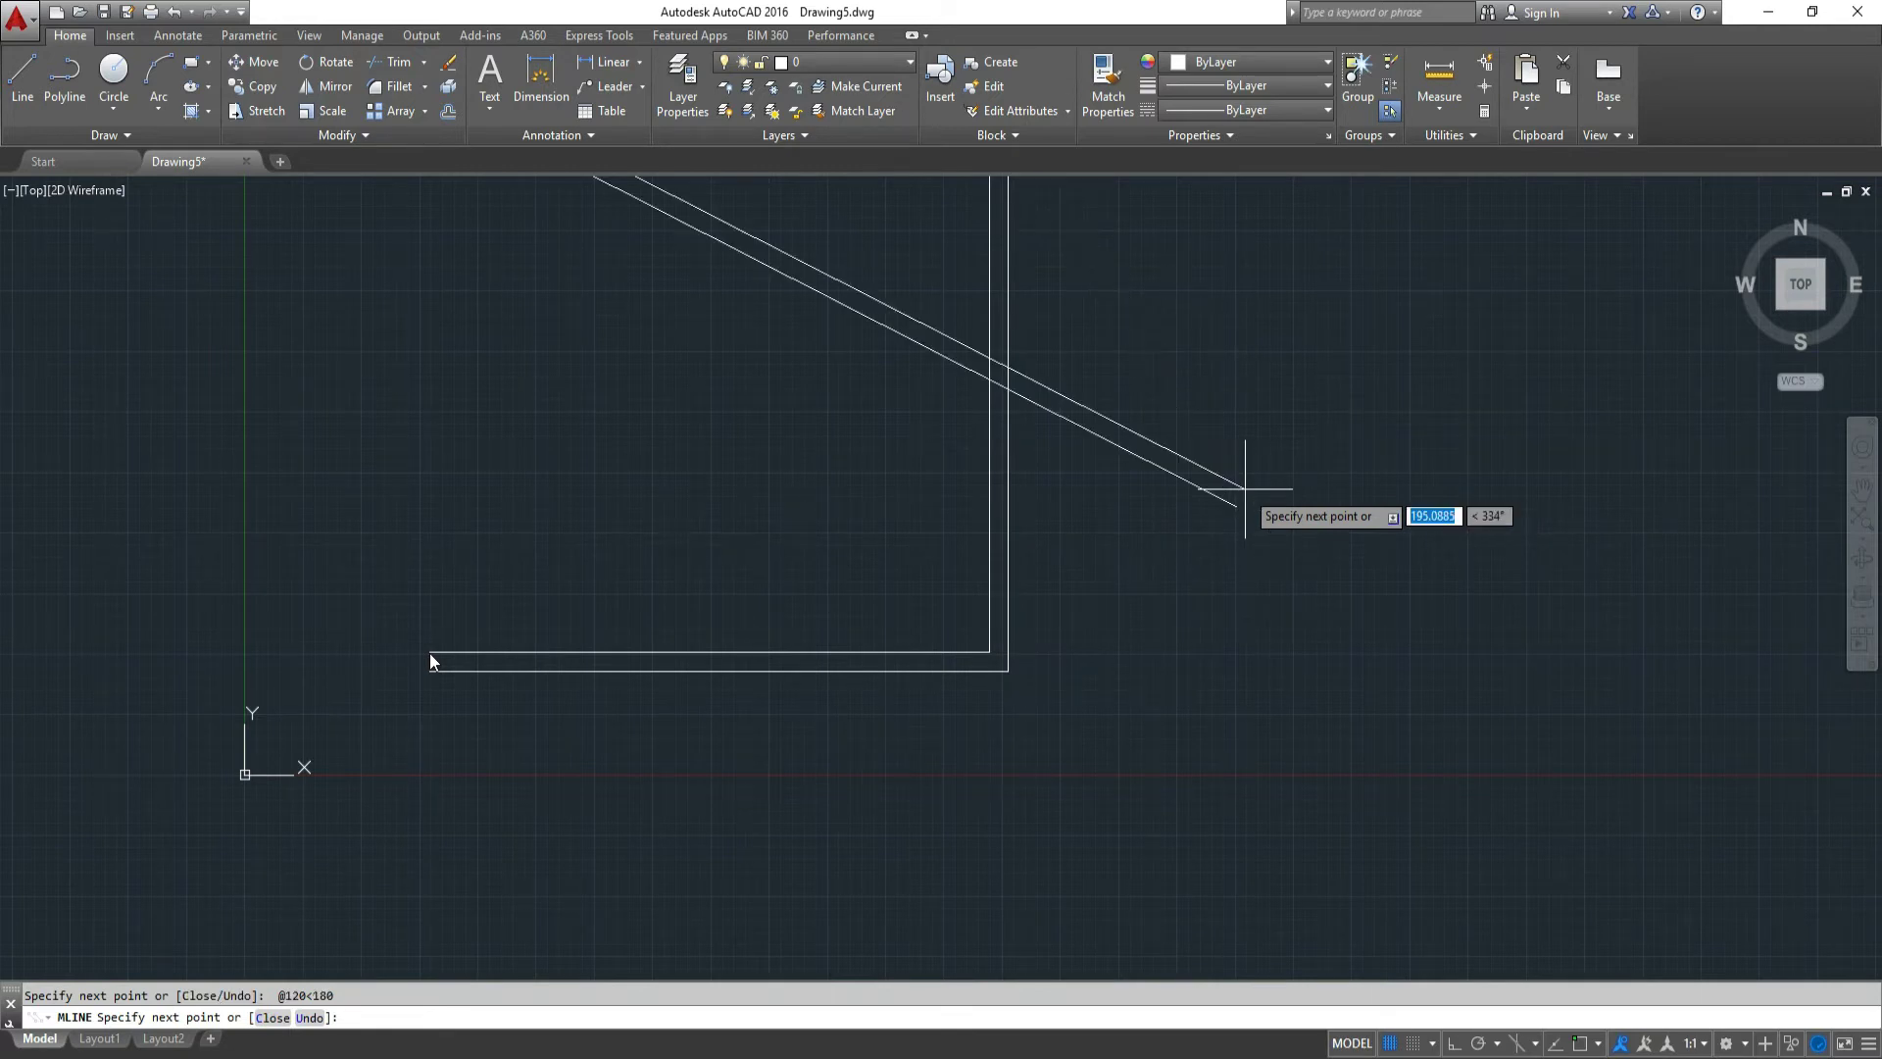
right_click(457, 502)
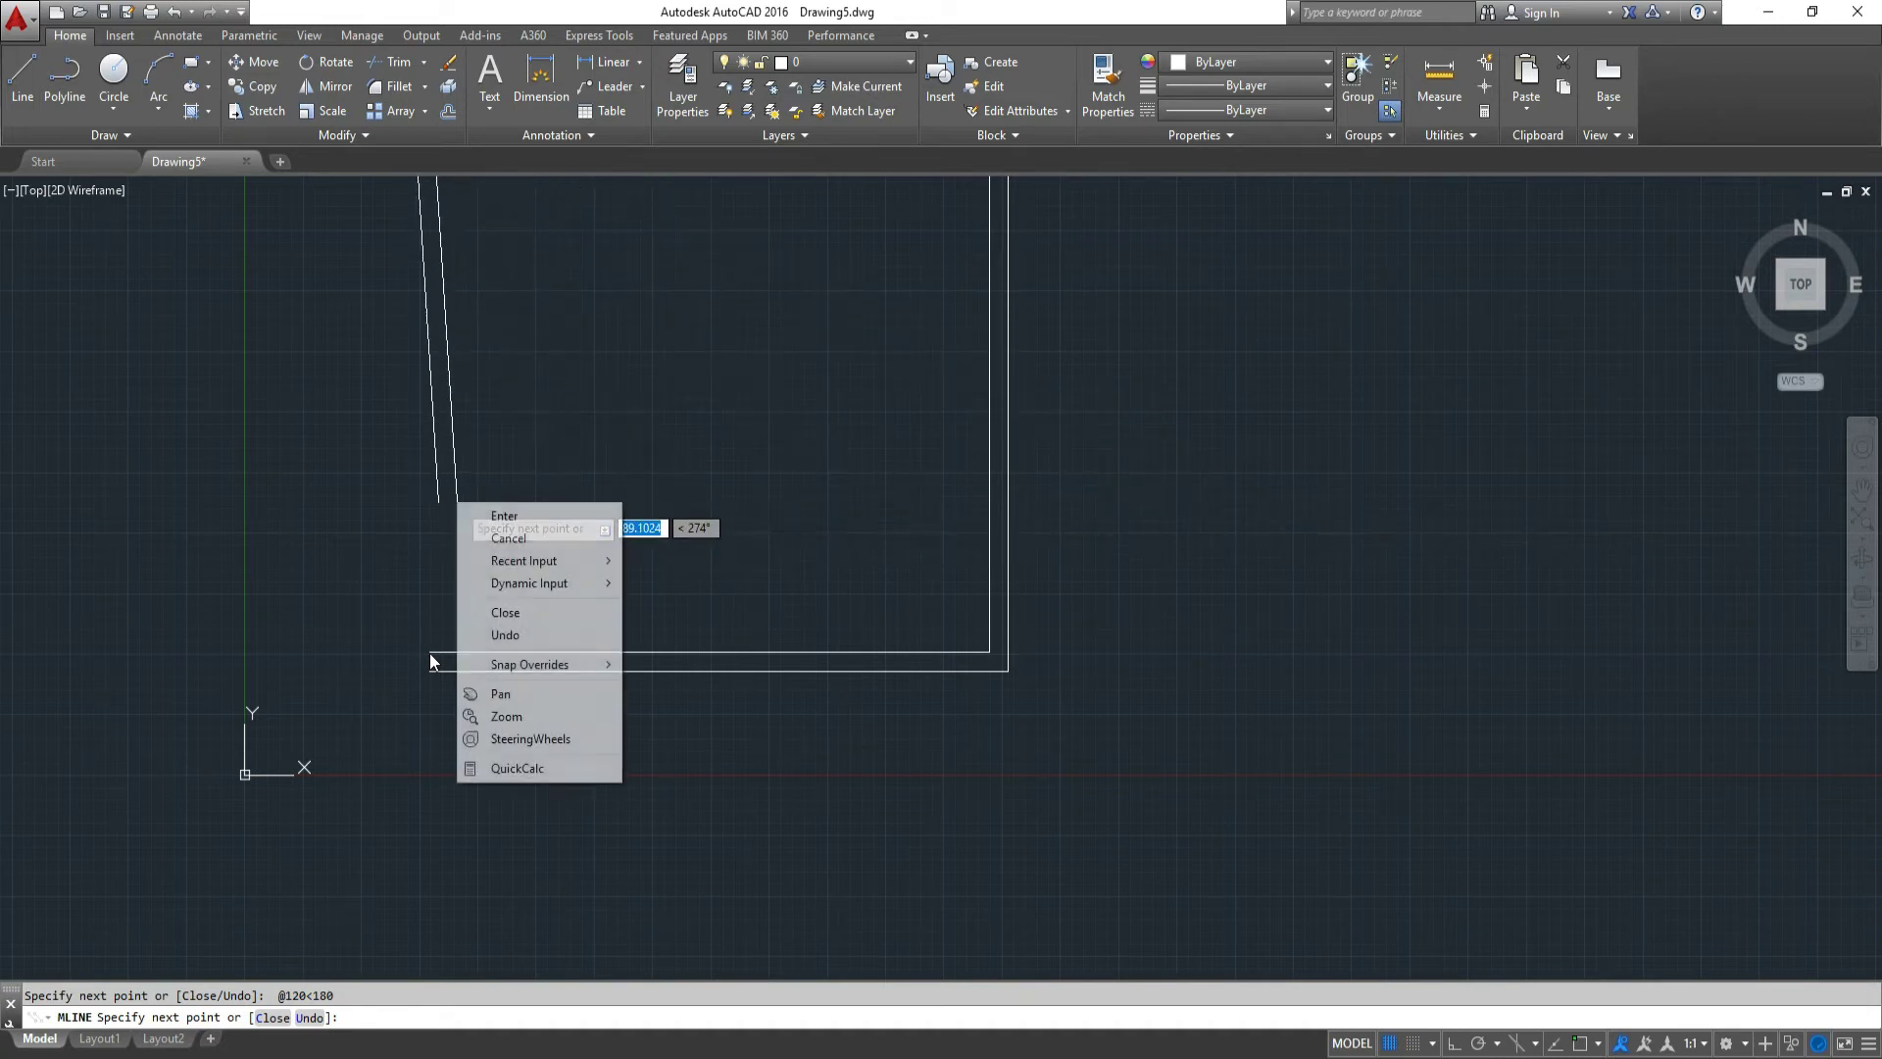
left_click(528, 613)
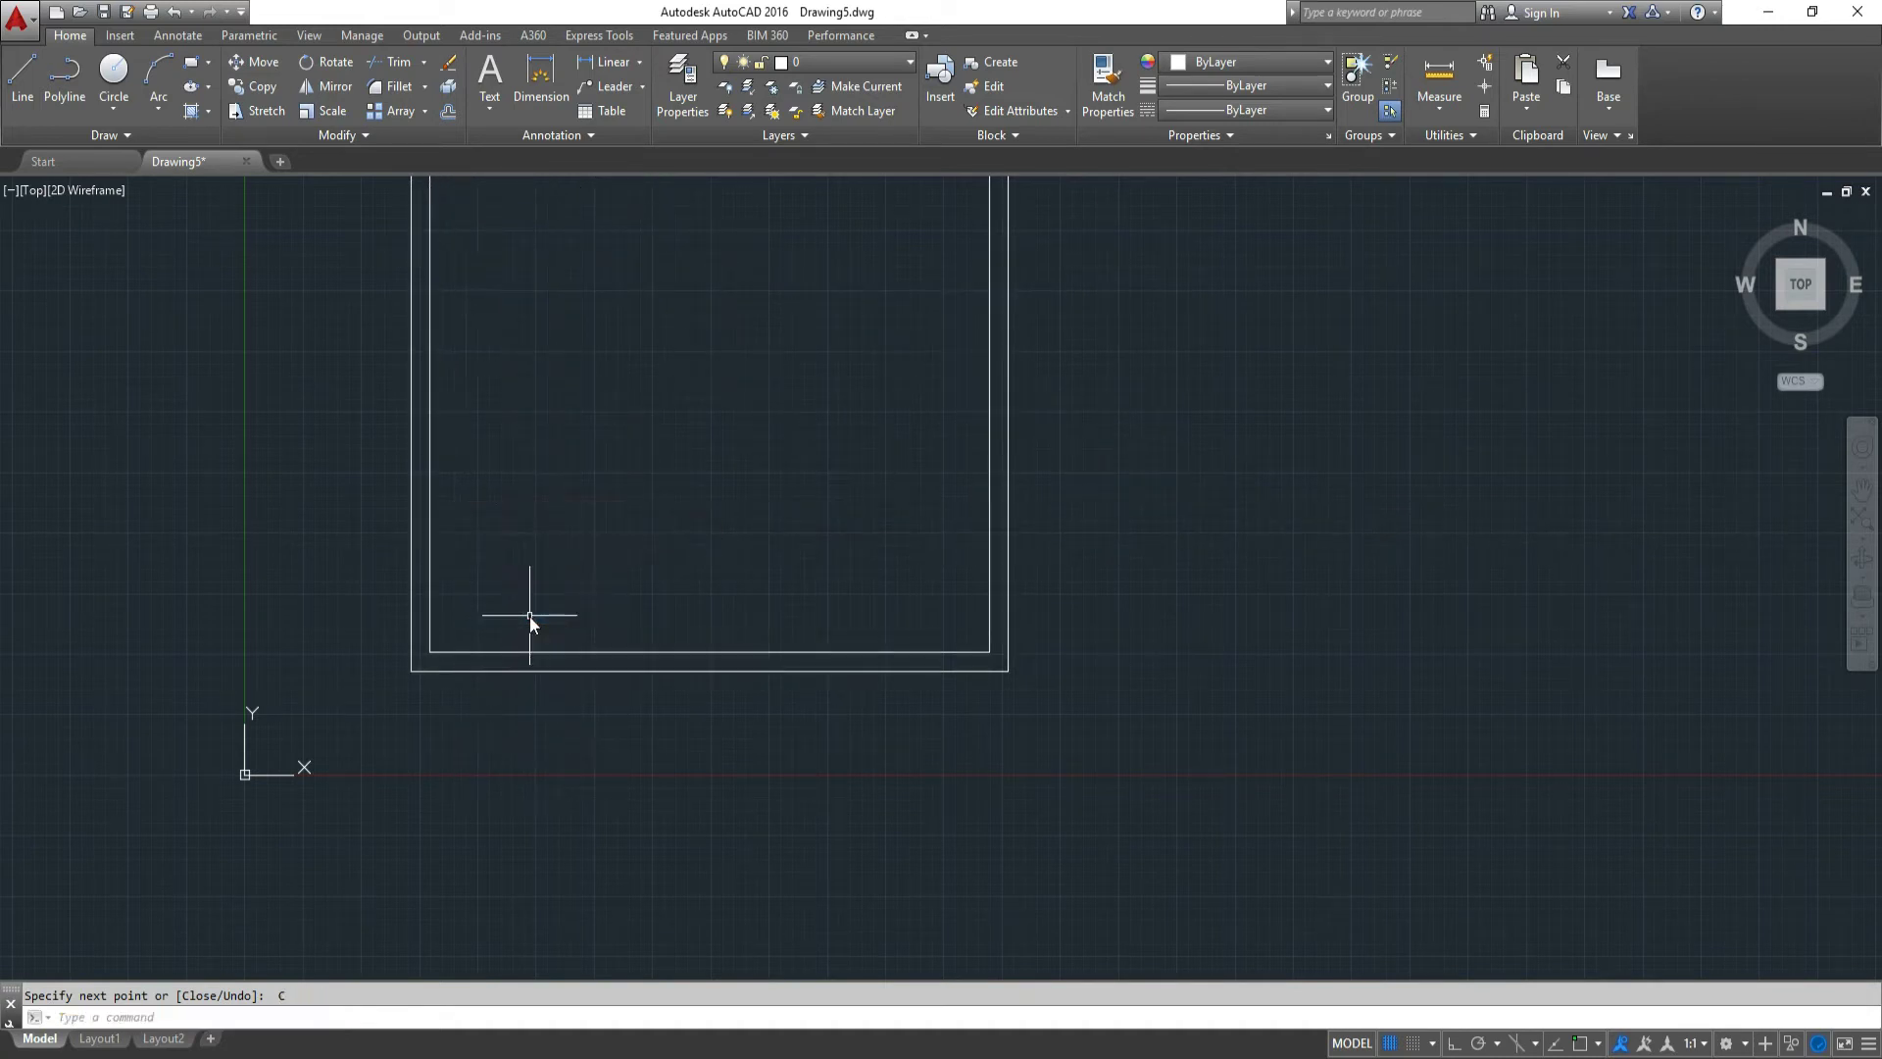
Zoom out and back in to fit the whole square room, then start LINE.
scroll(575, 775, "down", 2)
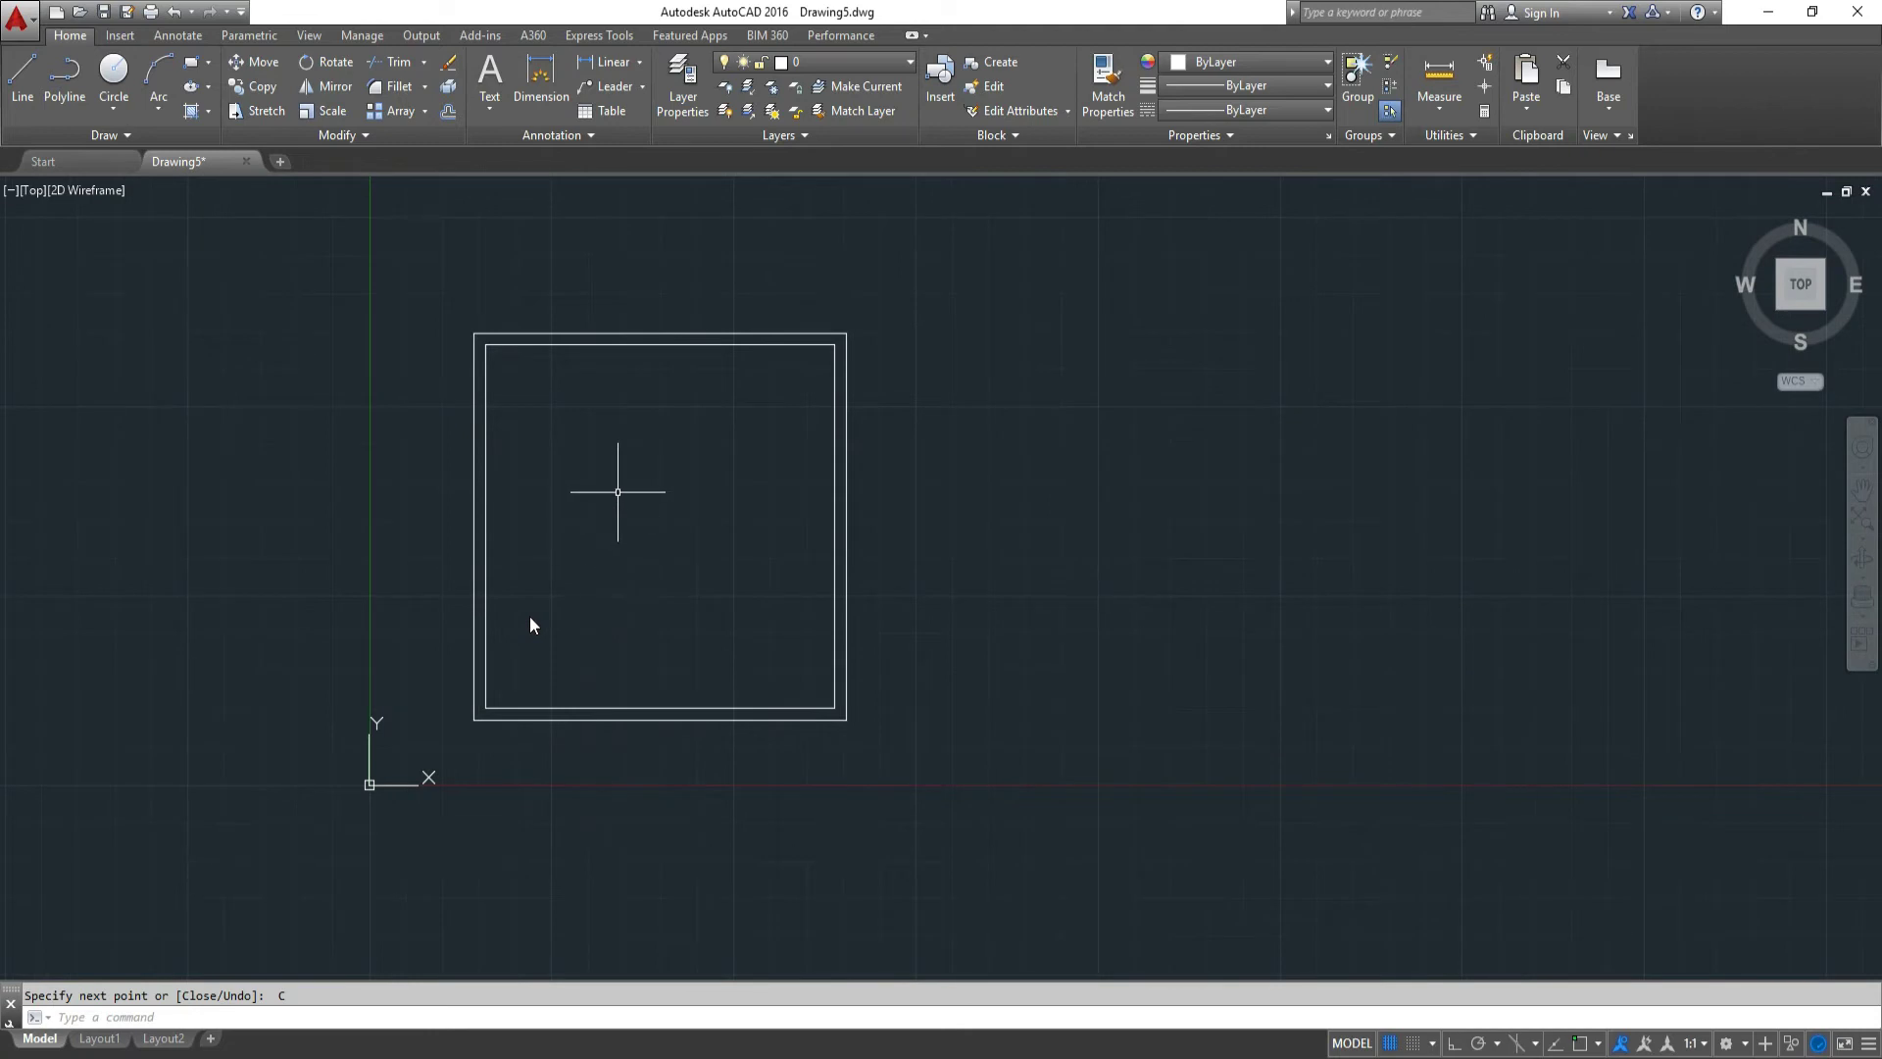
scroll(620, 490, "up", 2)
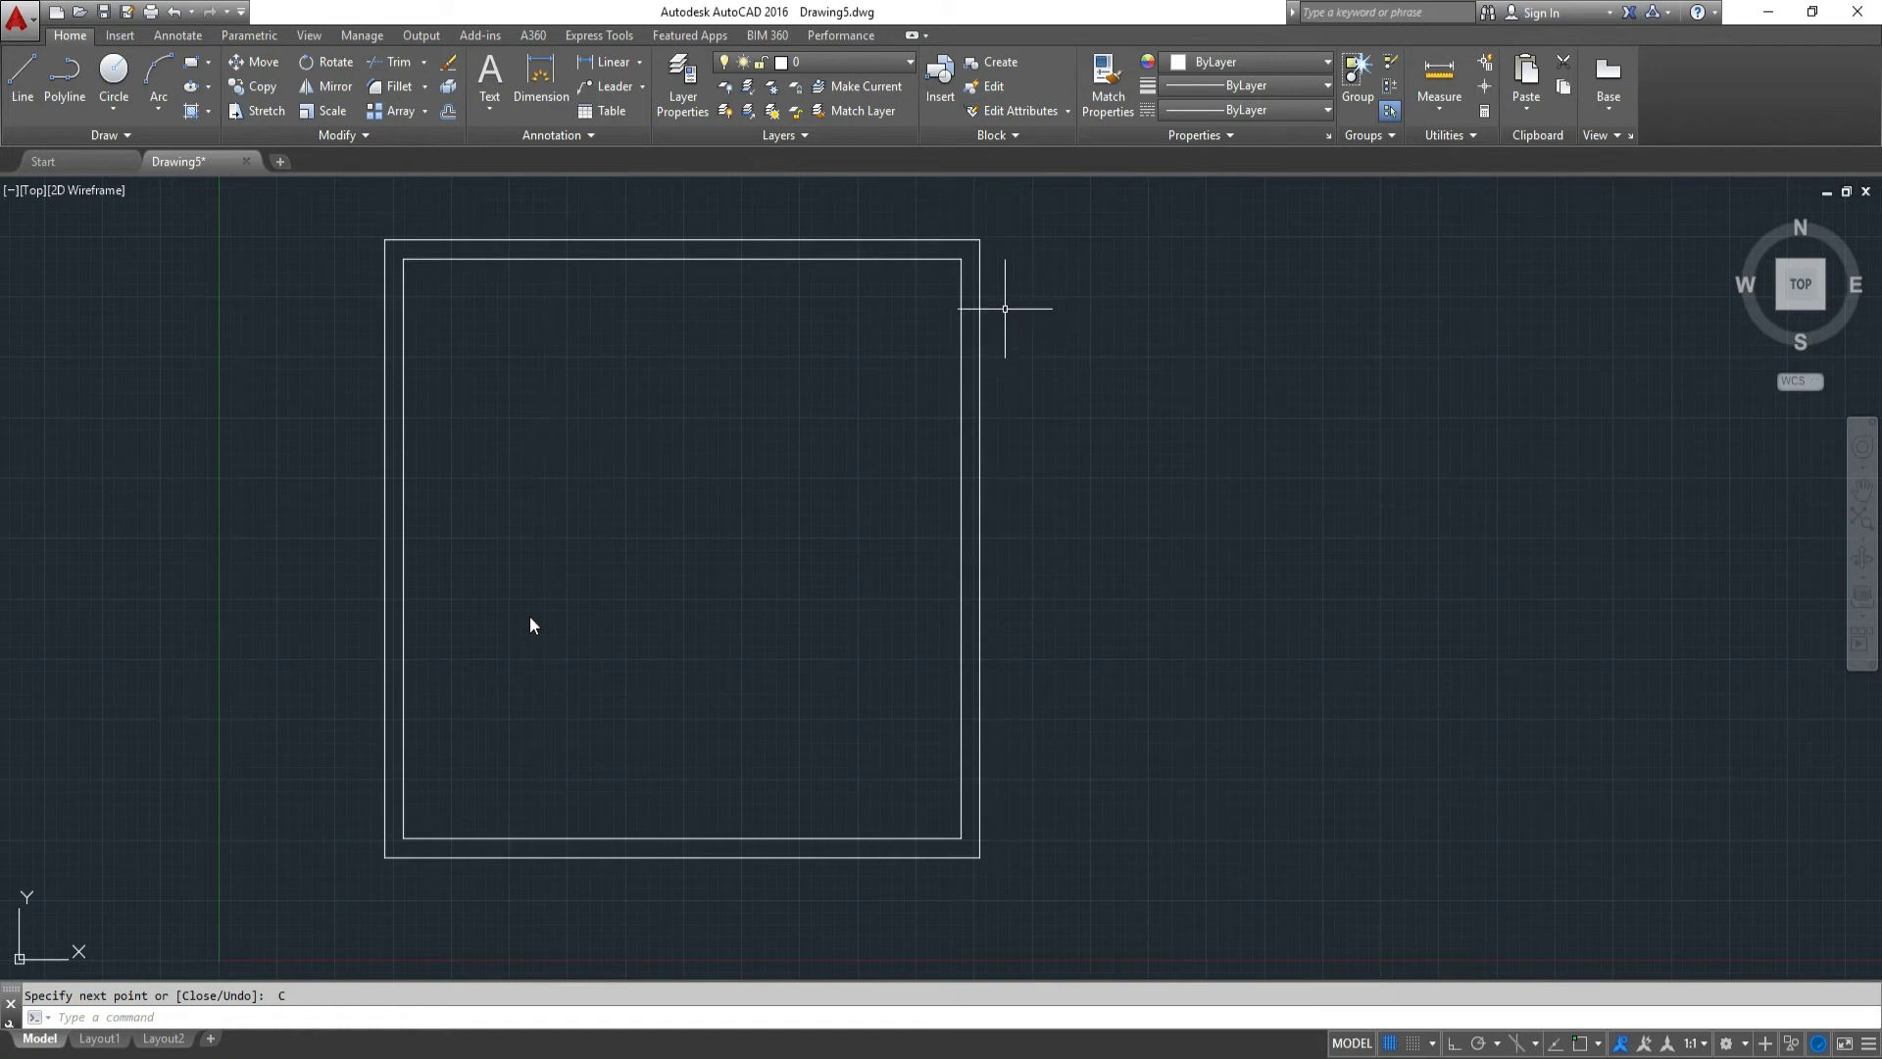
key("Return")
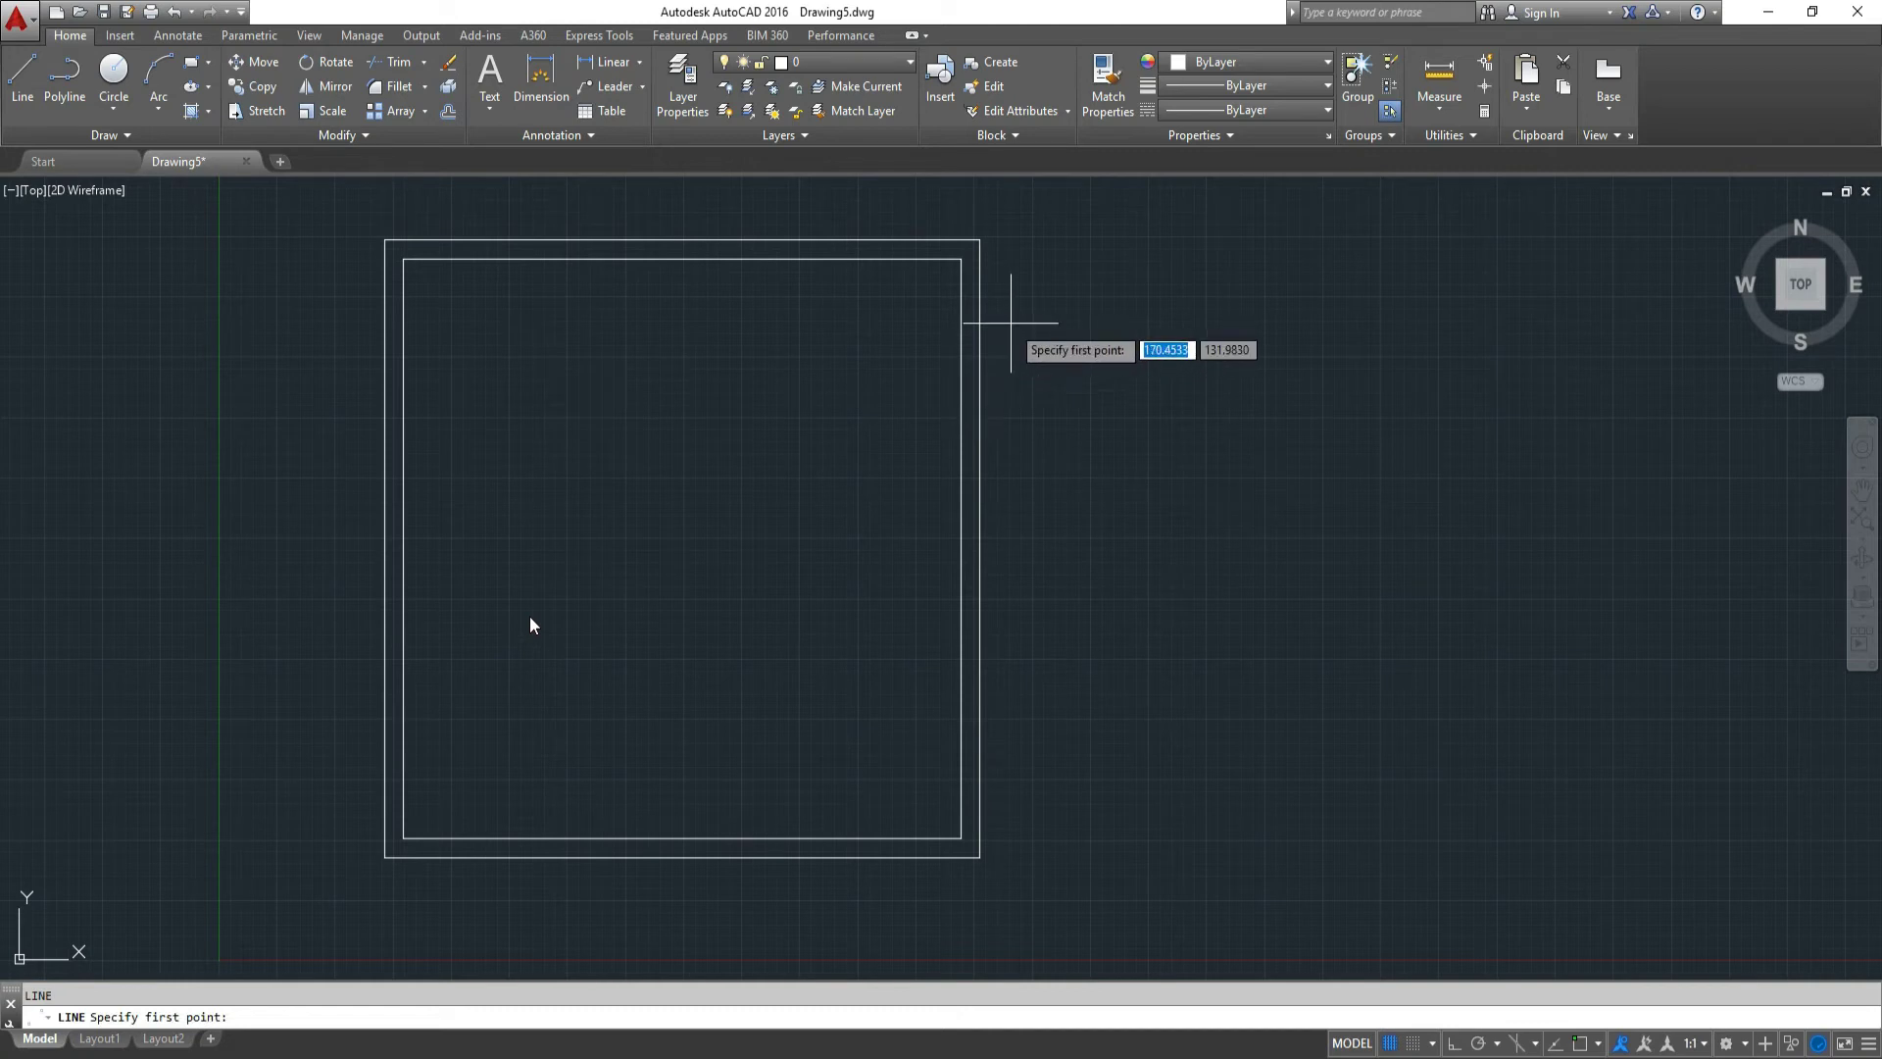
Draw a horizontal guide line across the right wall with Ortho on.
left_click(1019, 443)
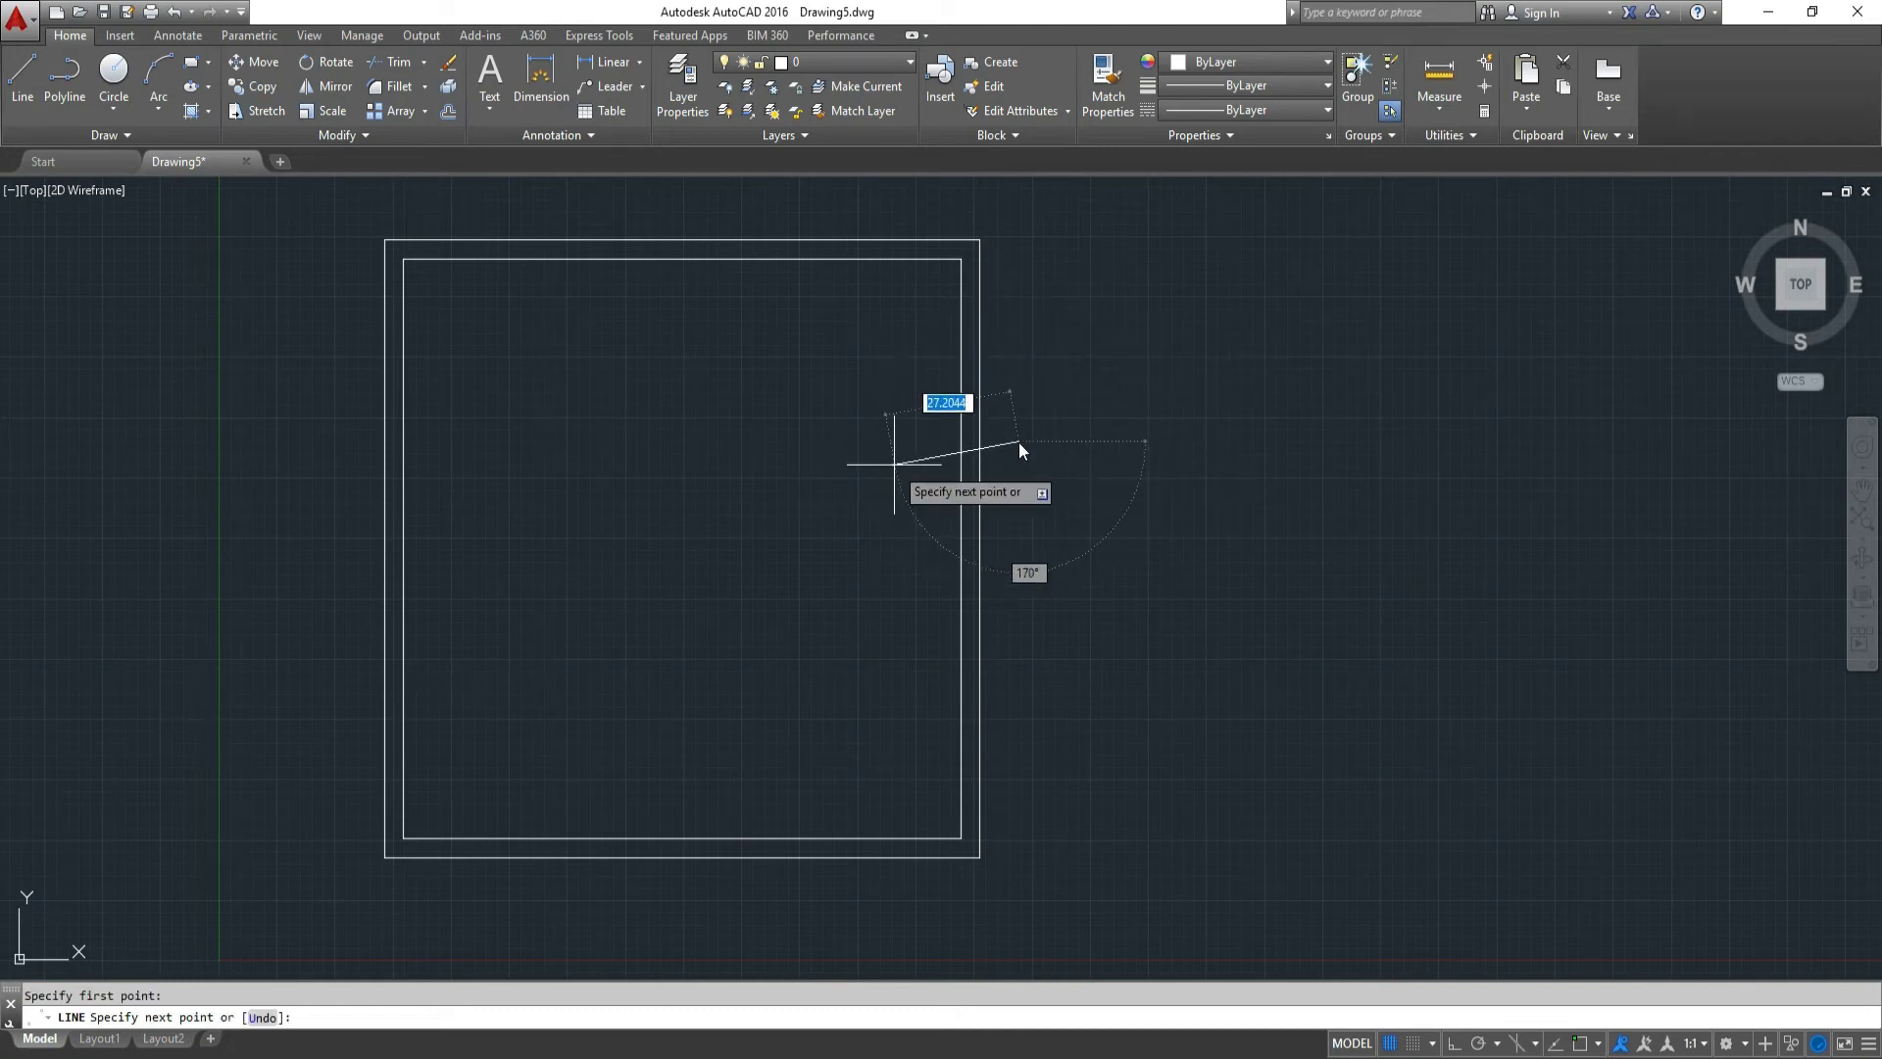
key("F8")
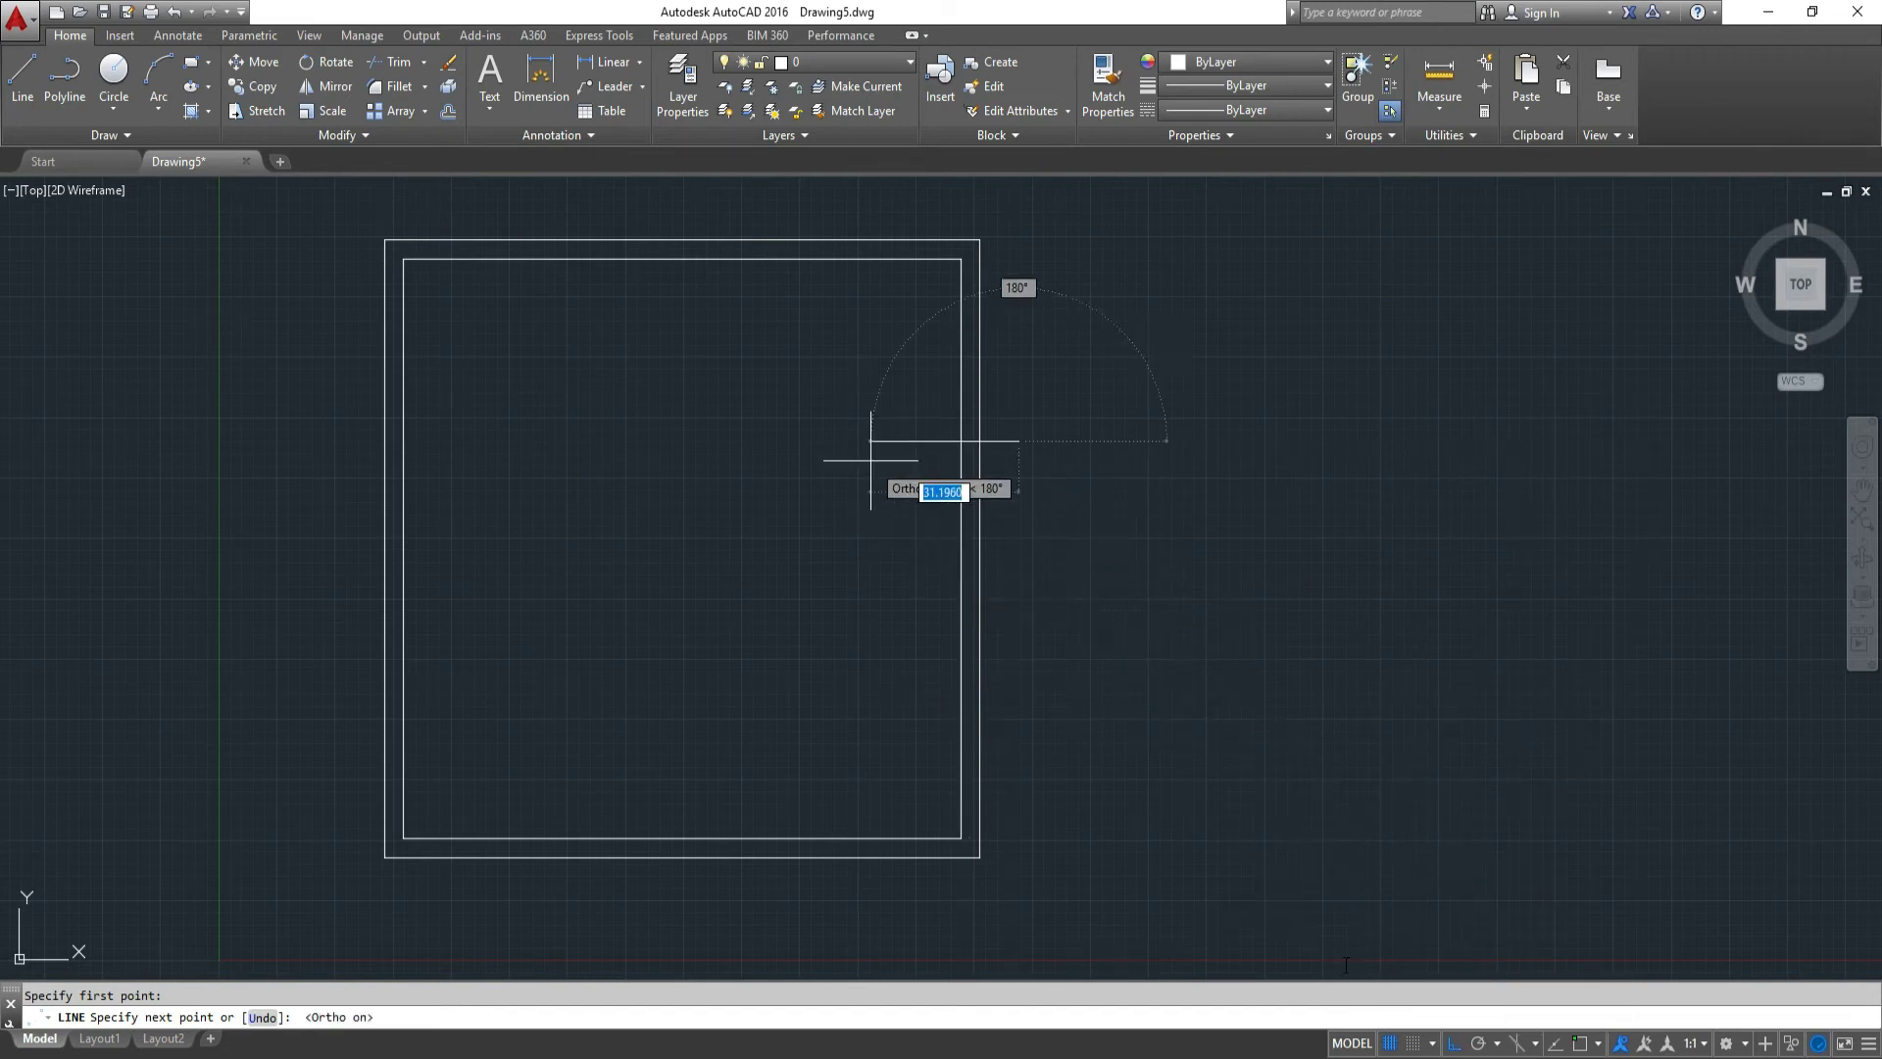
right_click(855, 425)
left_click(901, 439)
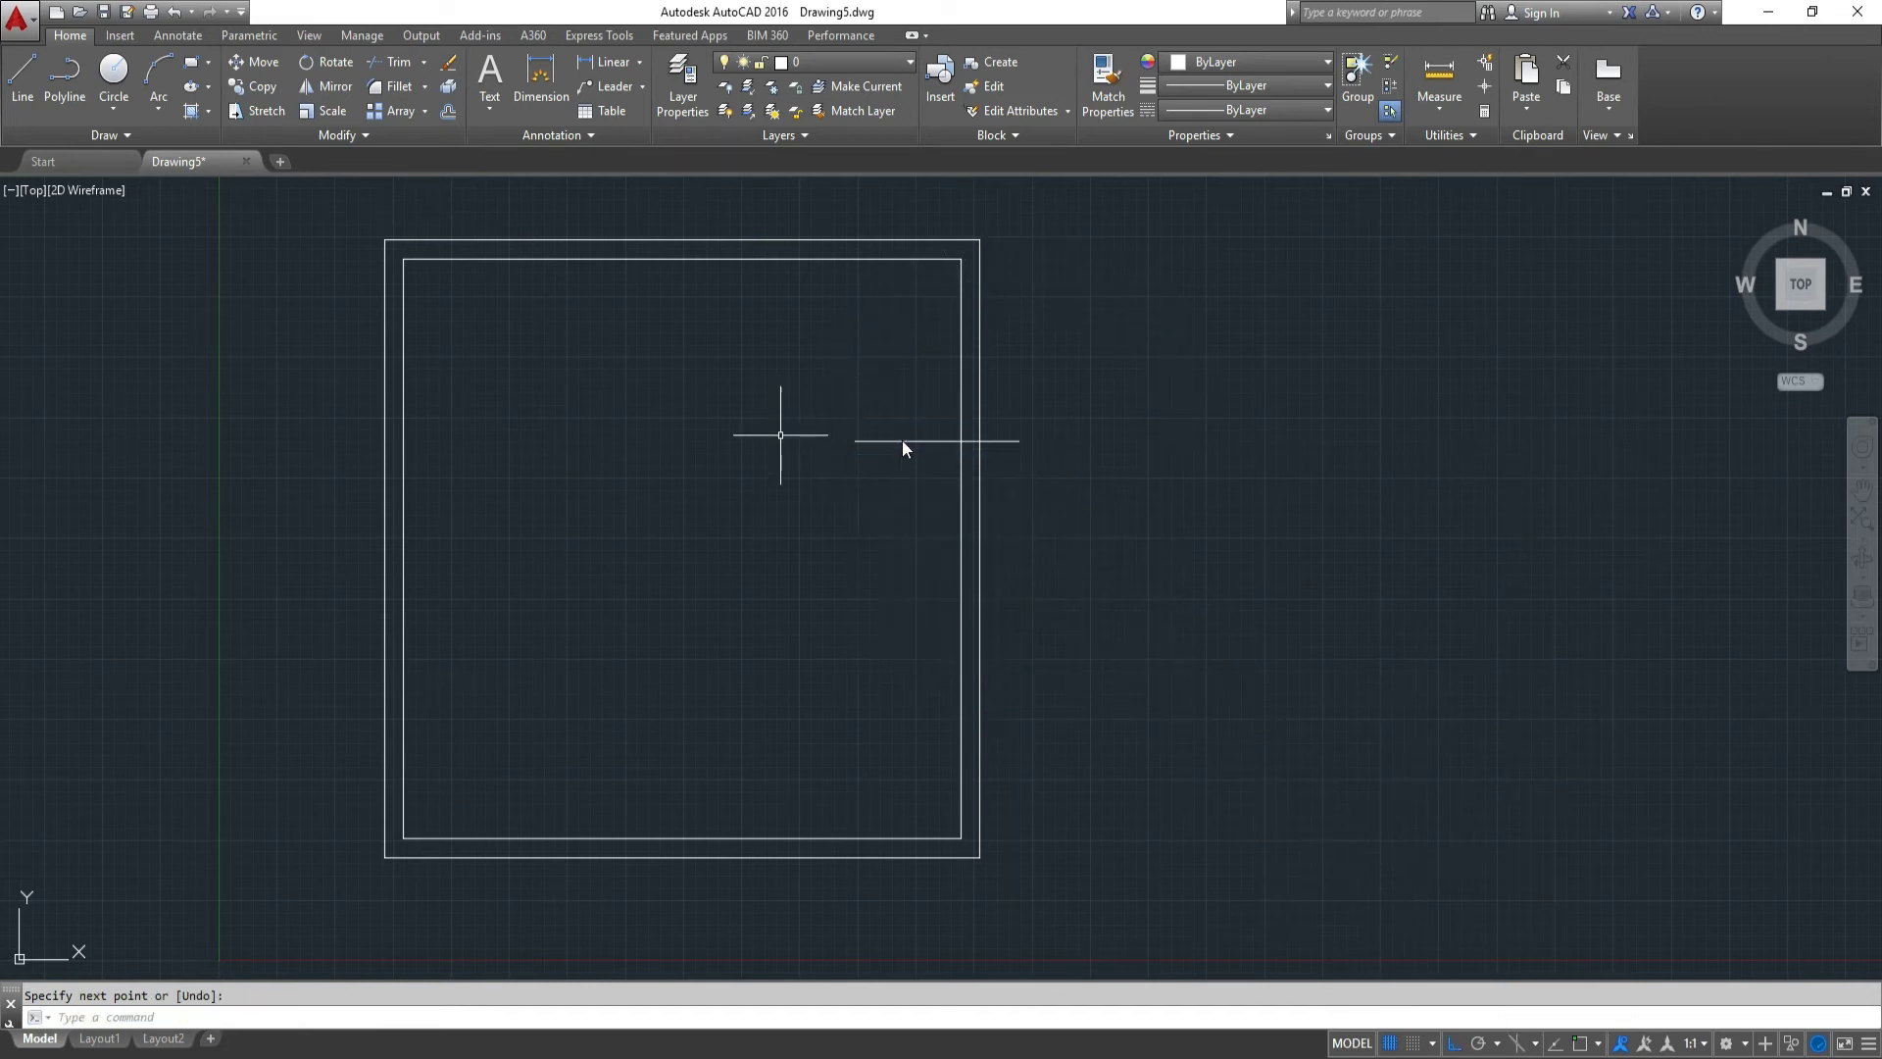
Offset the guide line 36 units downward as the door's second edge.
type("offset")
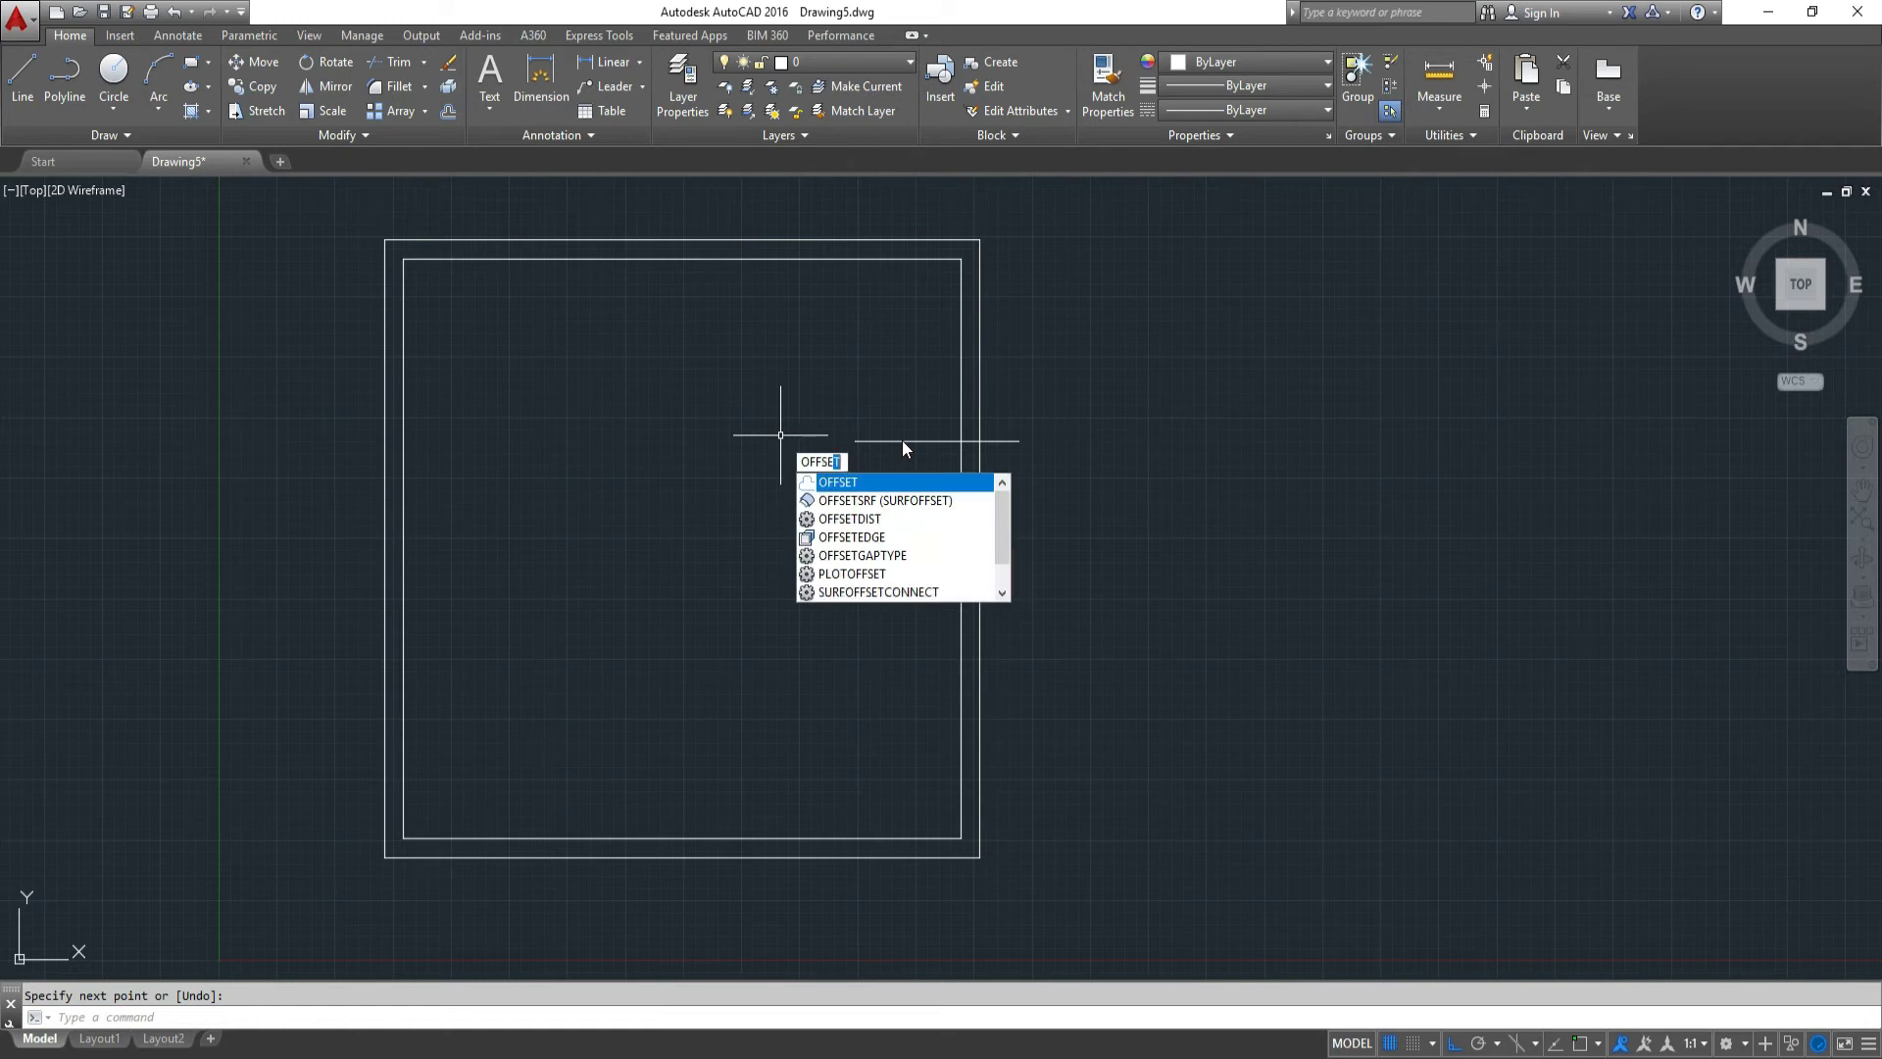
key("Return")
type("36")
key("Return")
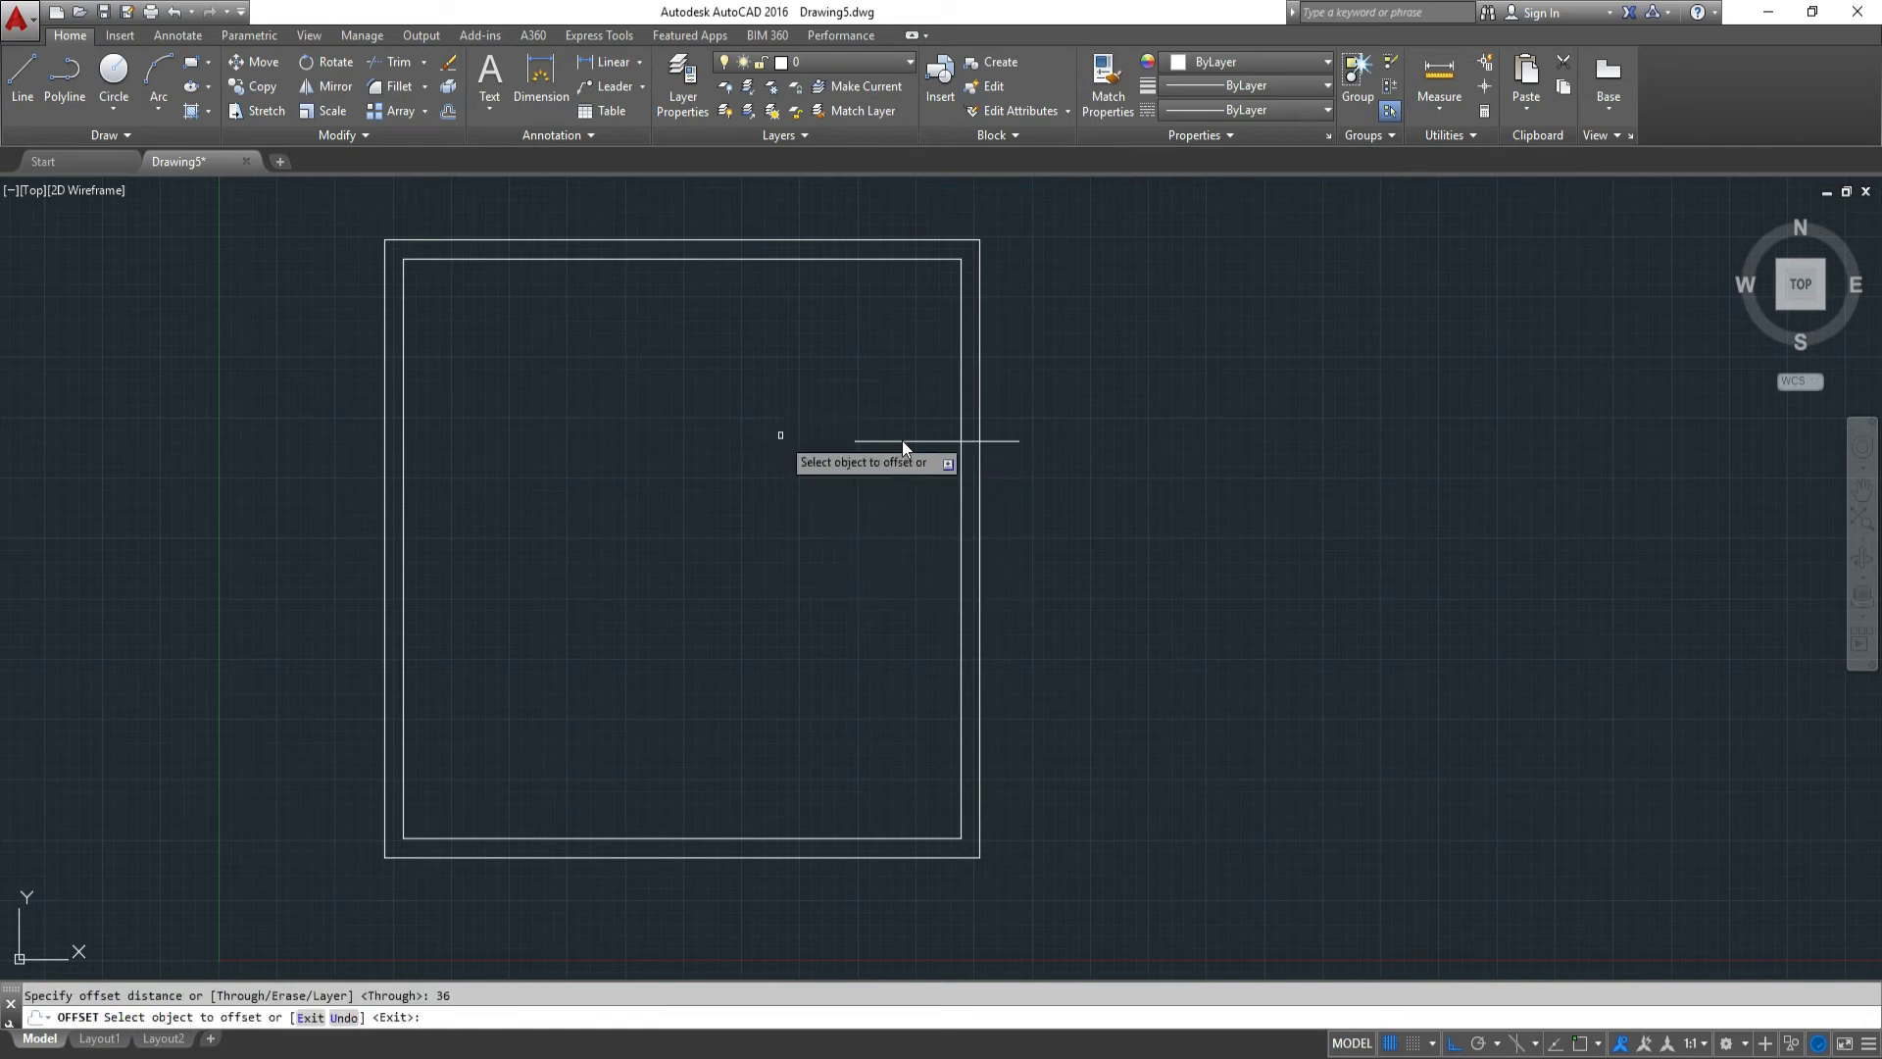
left_click(901, 439)
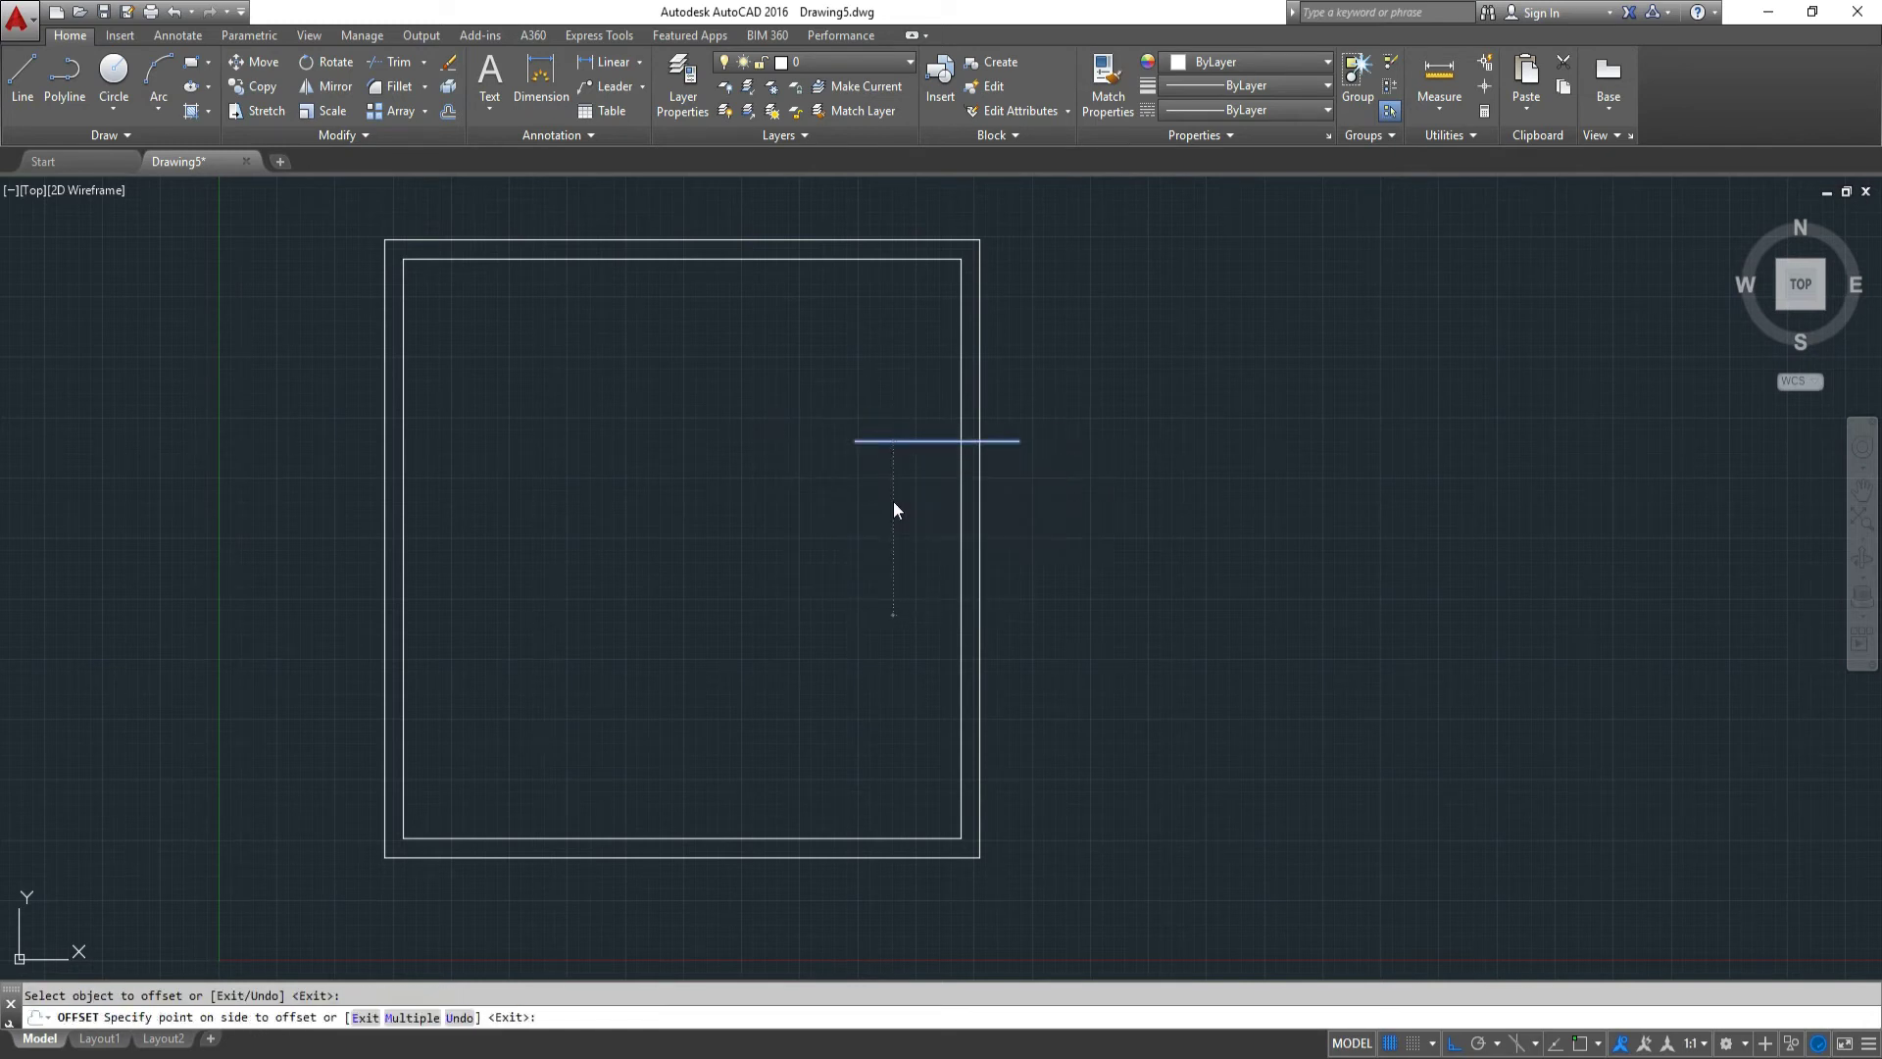
left_click(892, 502)
right_click(892, 502)
left_click(922, 509)
type("tr")
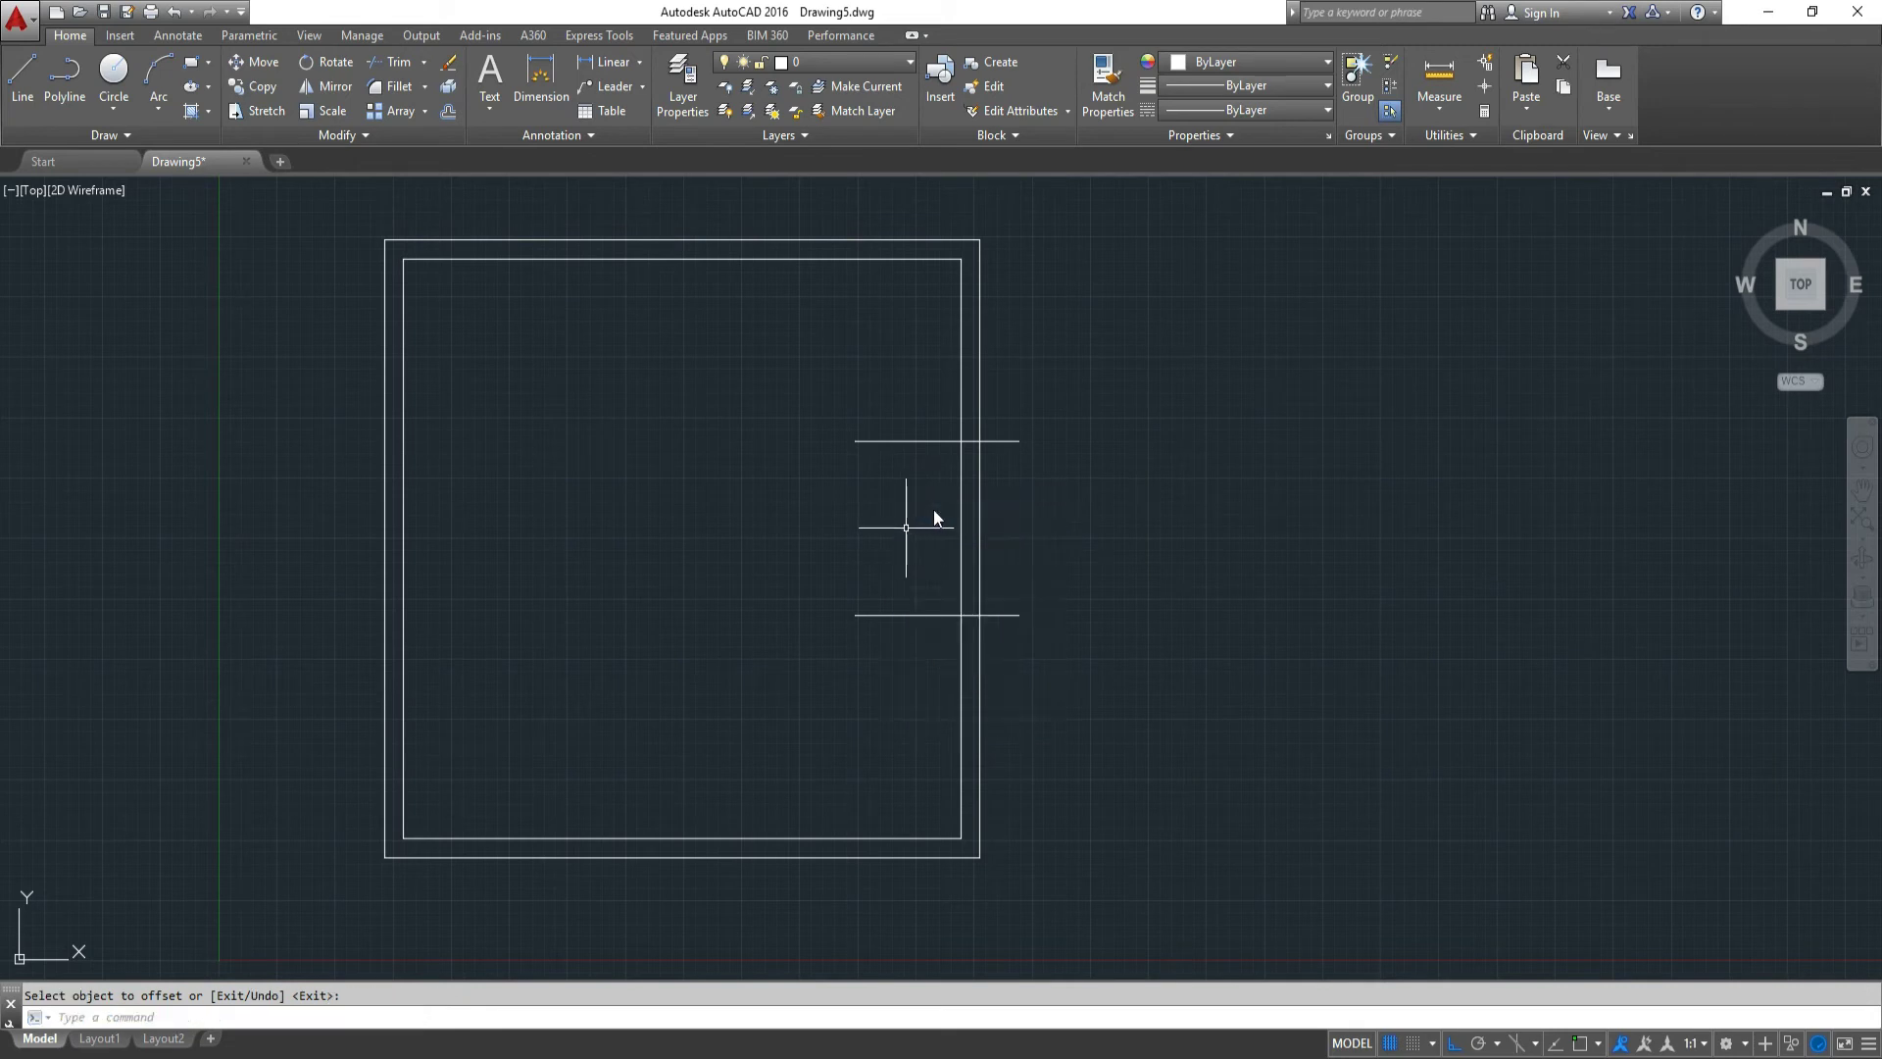
key("Return")
key("Return")
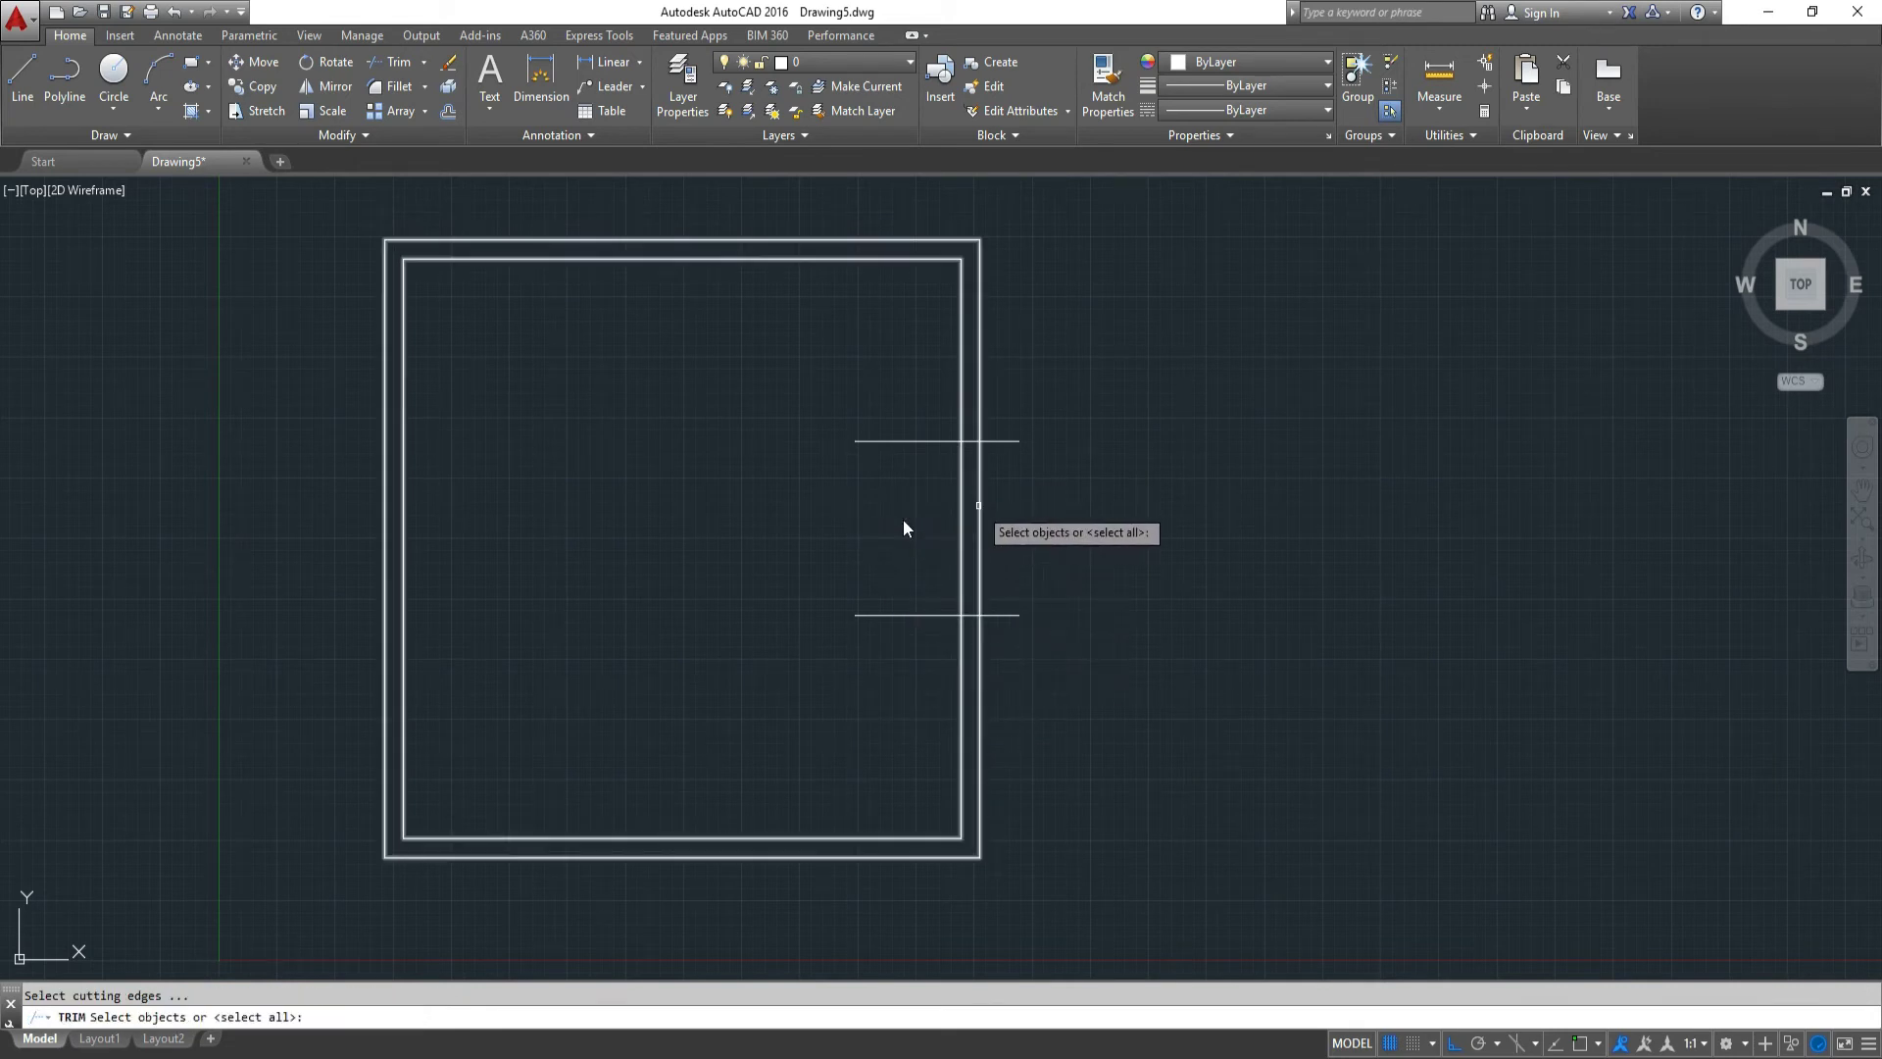
Trim the outer and inner right-wall lines between the guides to open the 36-unit door.
left_click(978, 506)
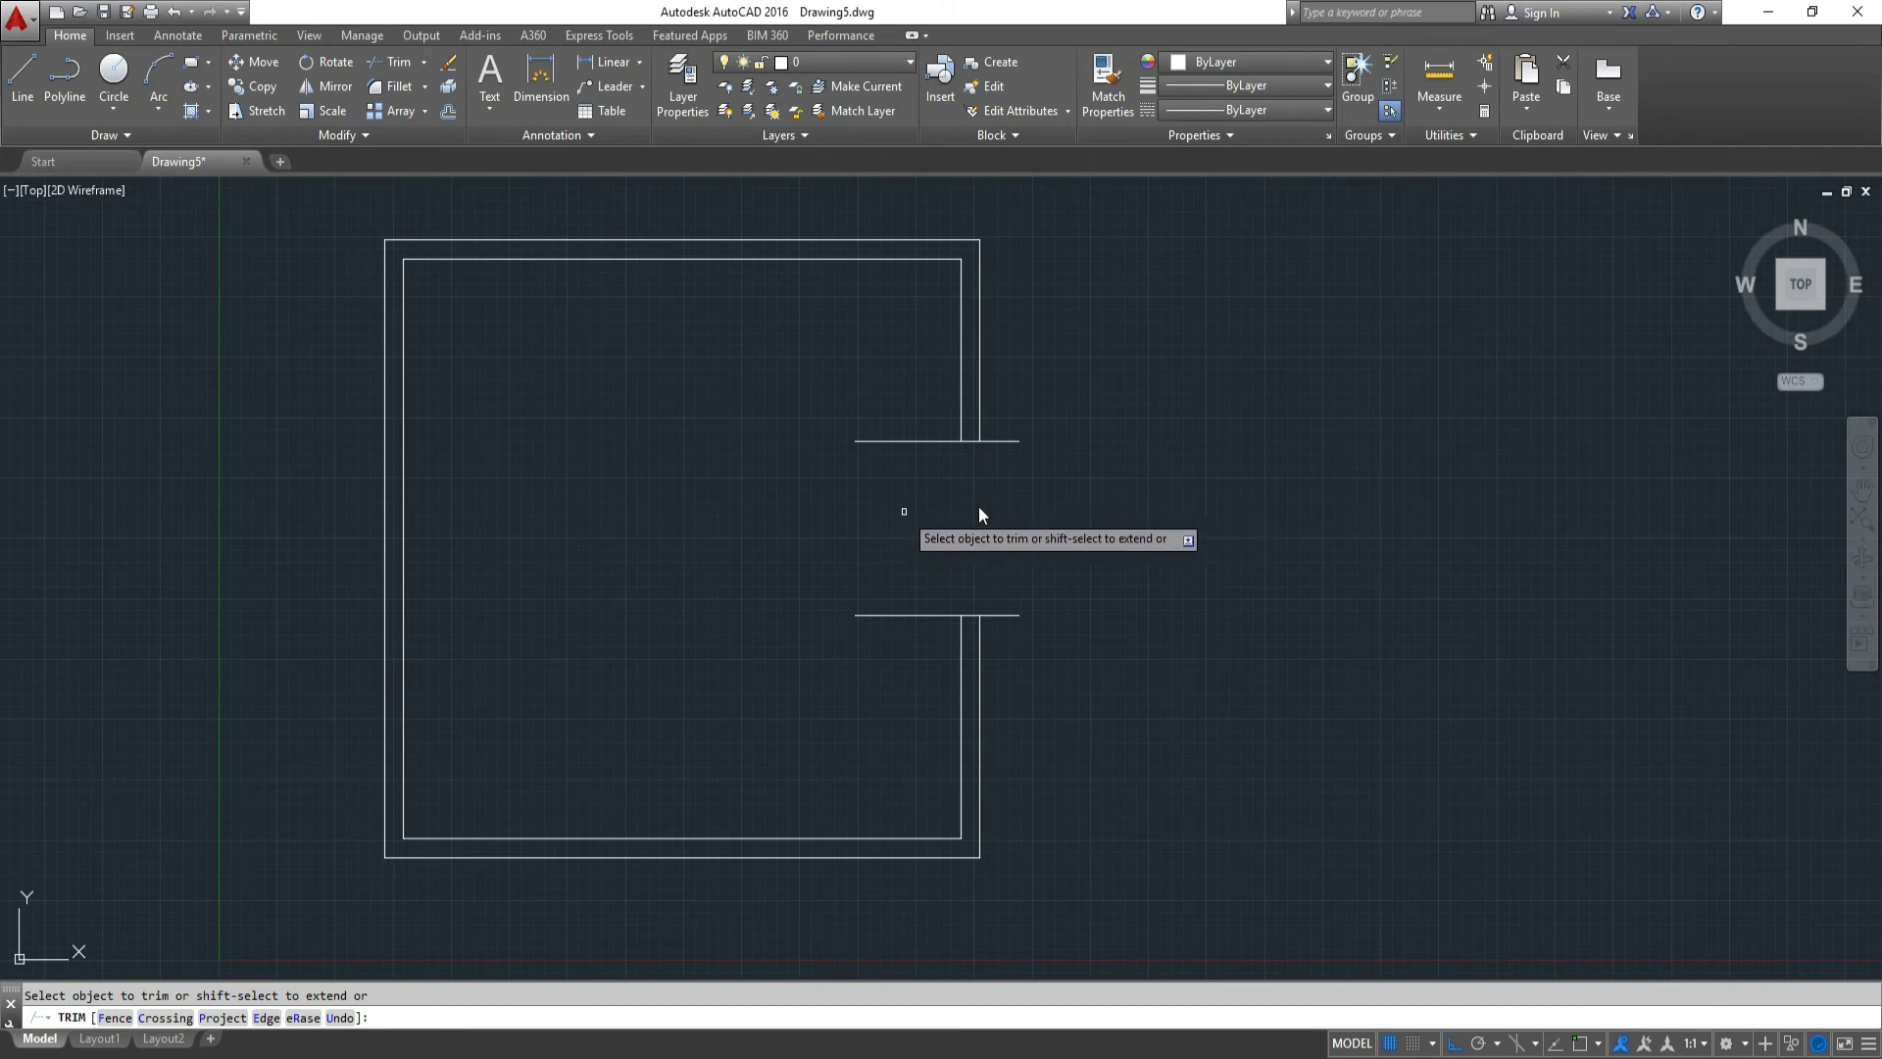
right_click(905, 513)
left_click(948, 527)
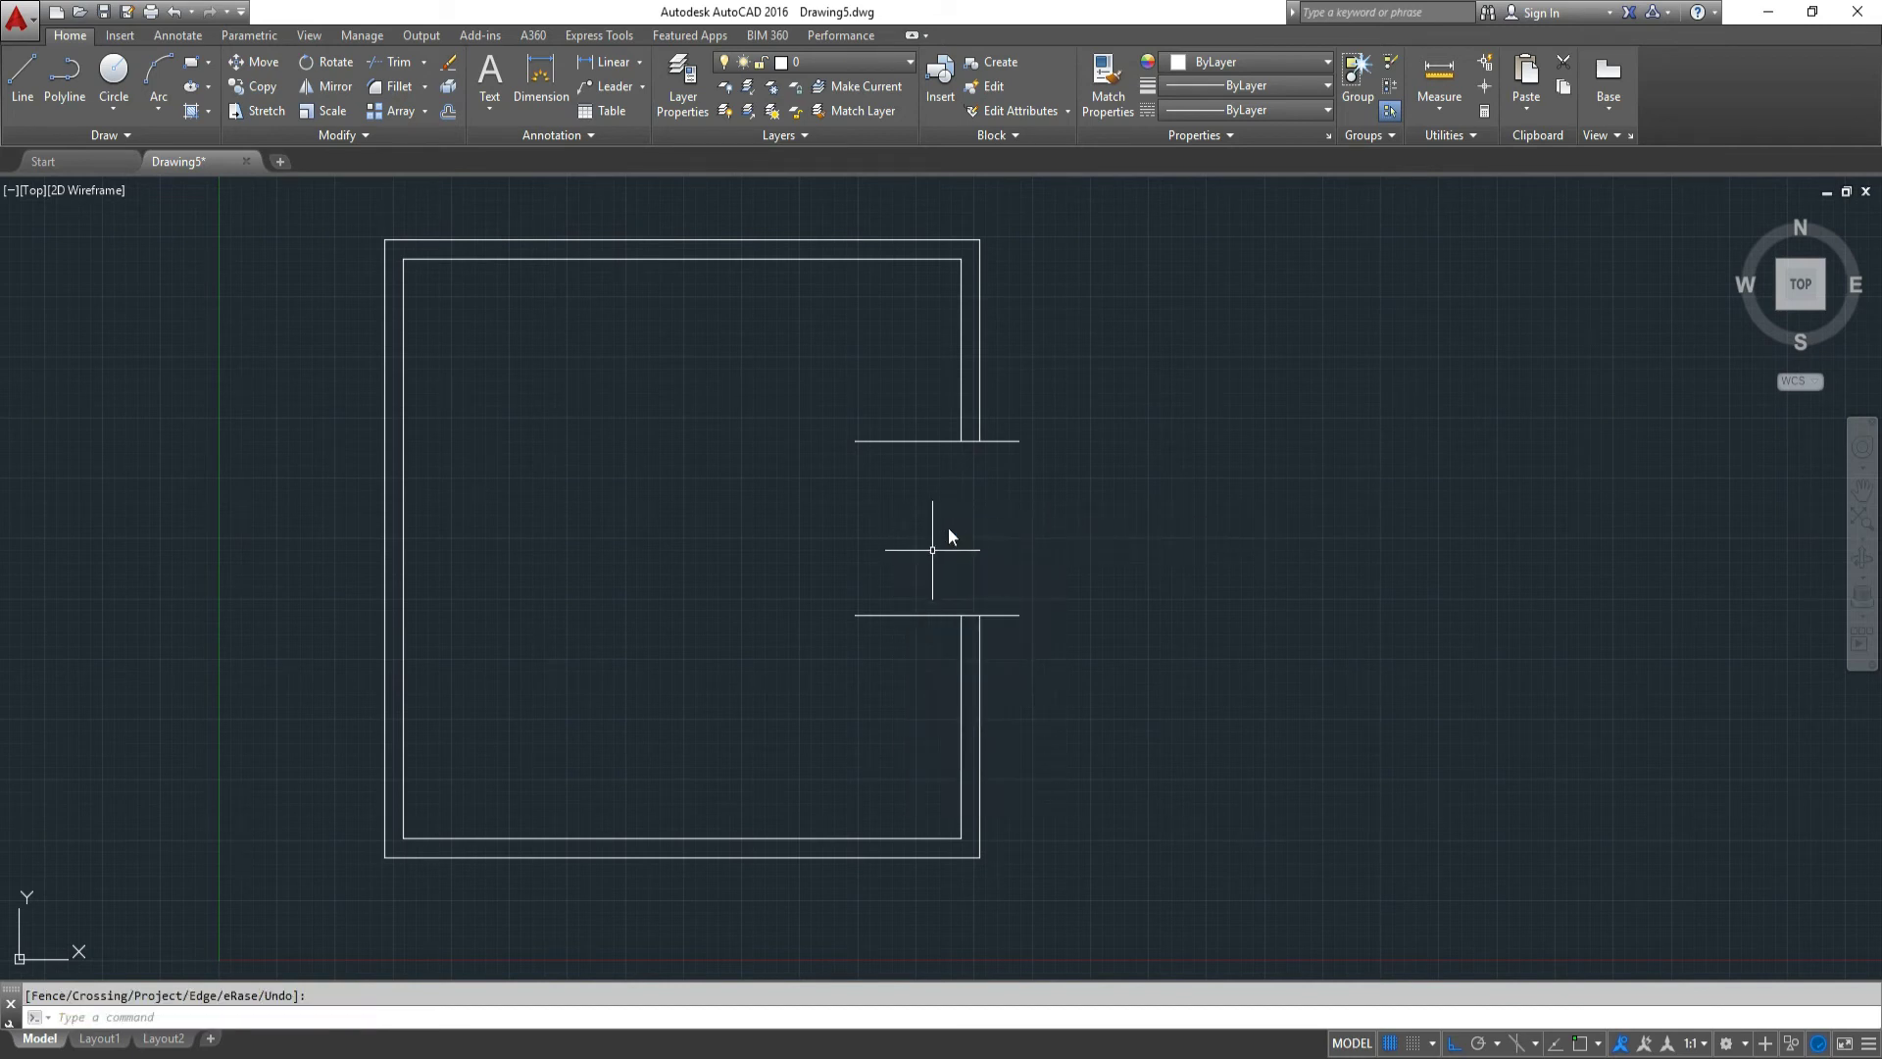
key("Return")
left_click(1037, 648)
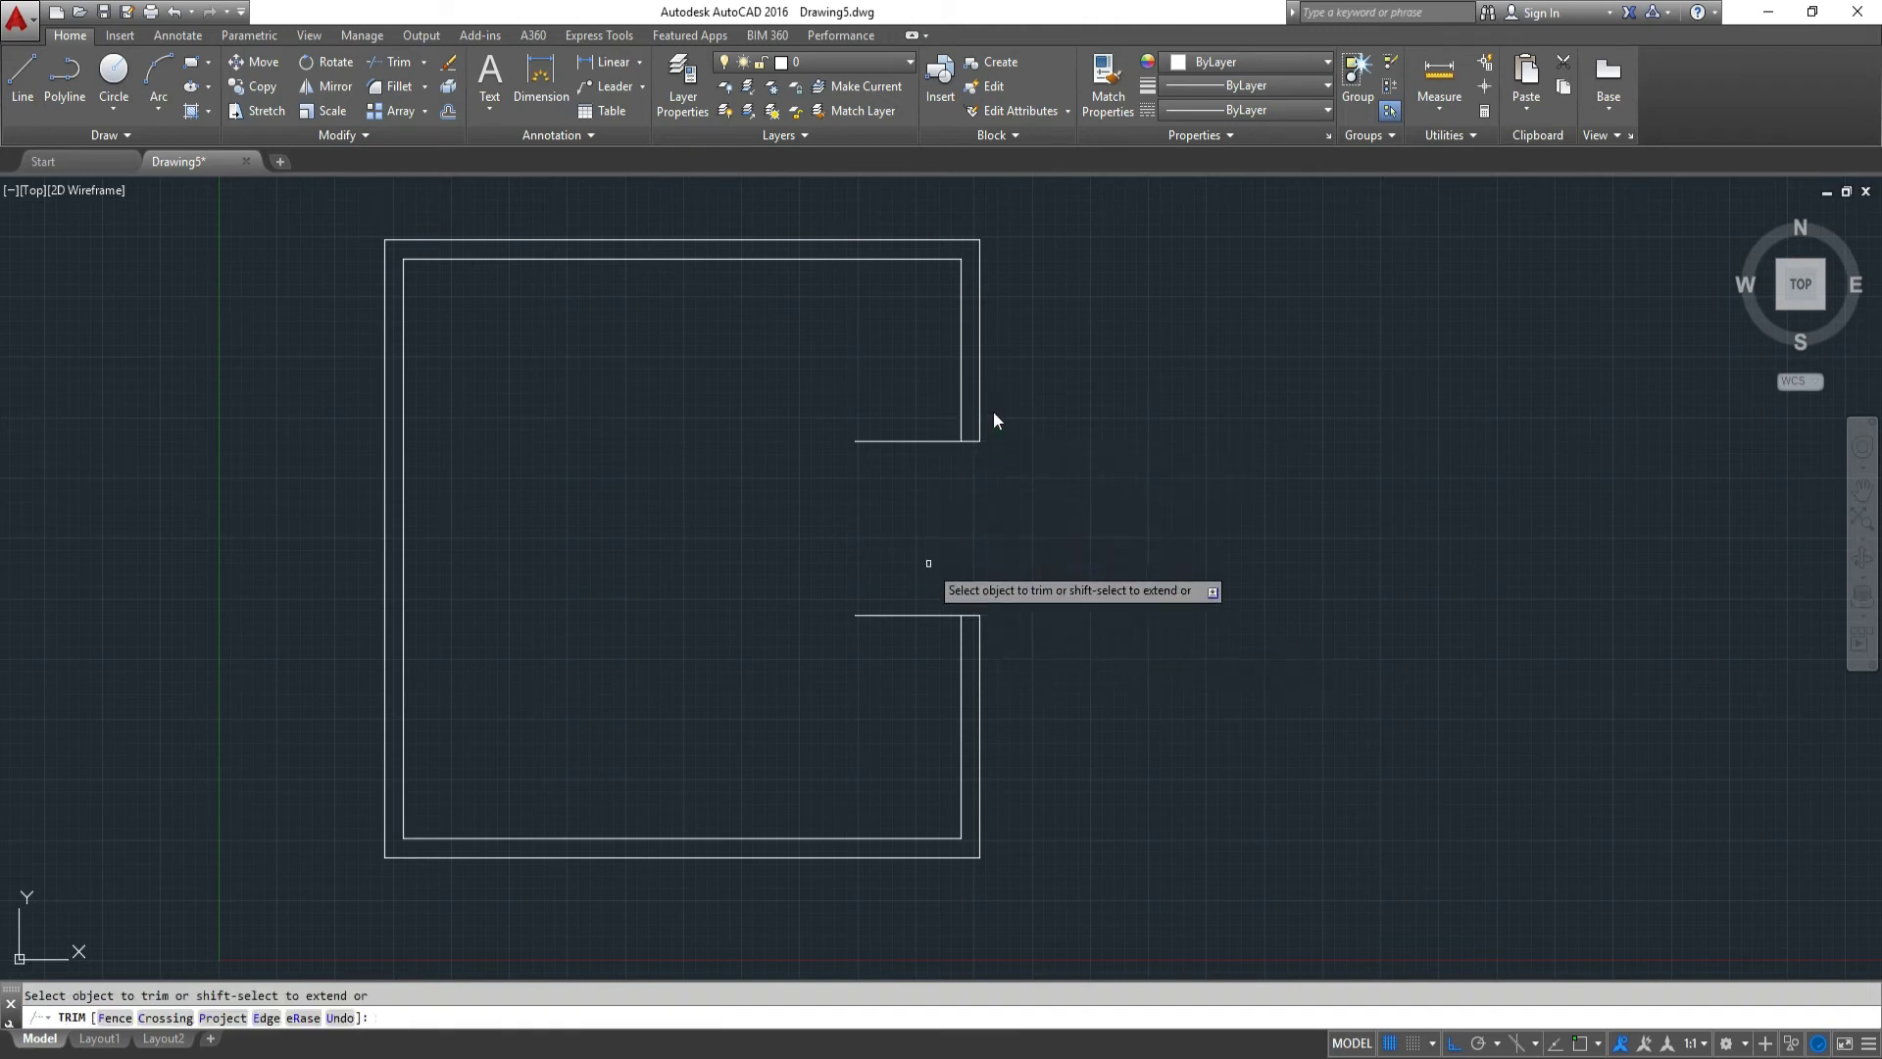
right_click(856, 390)
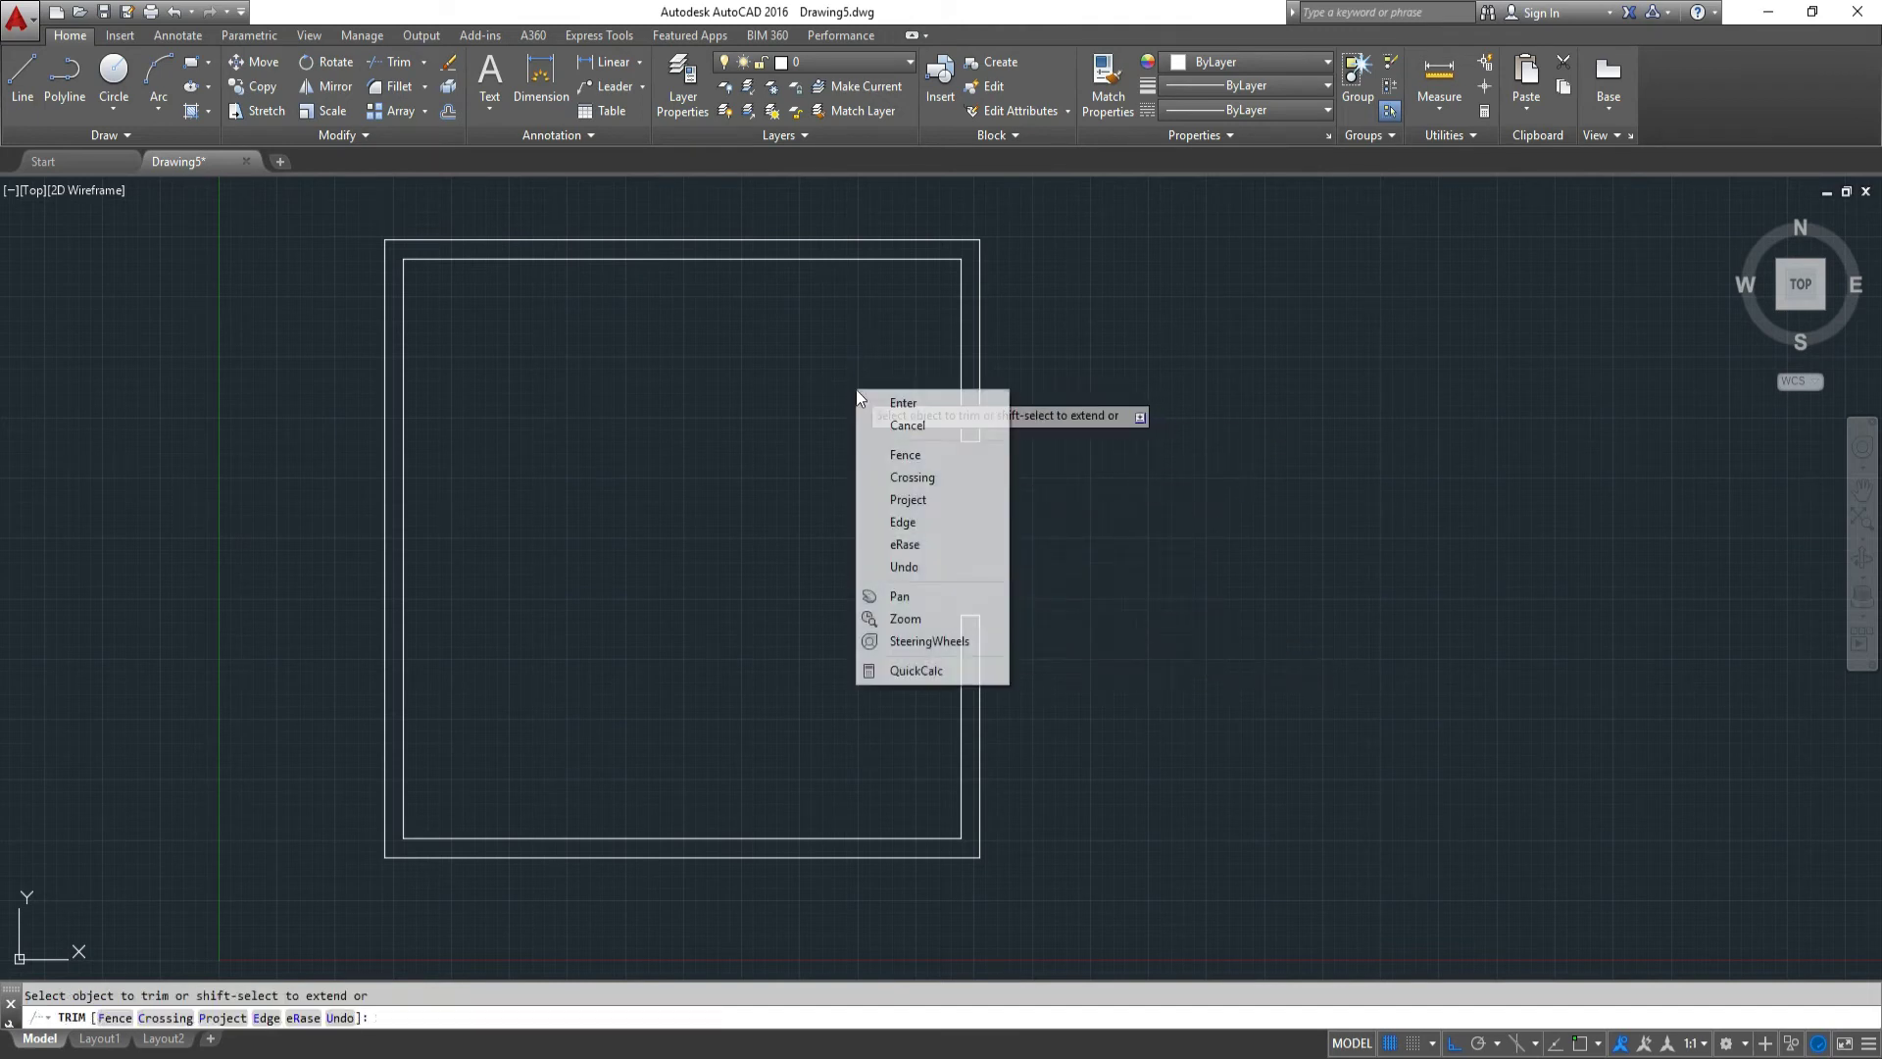
left_click(907, 404)
key("Escape")
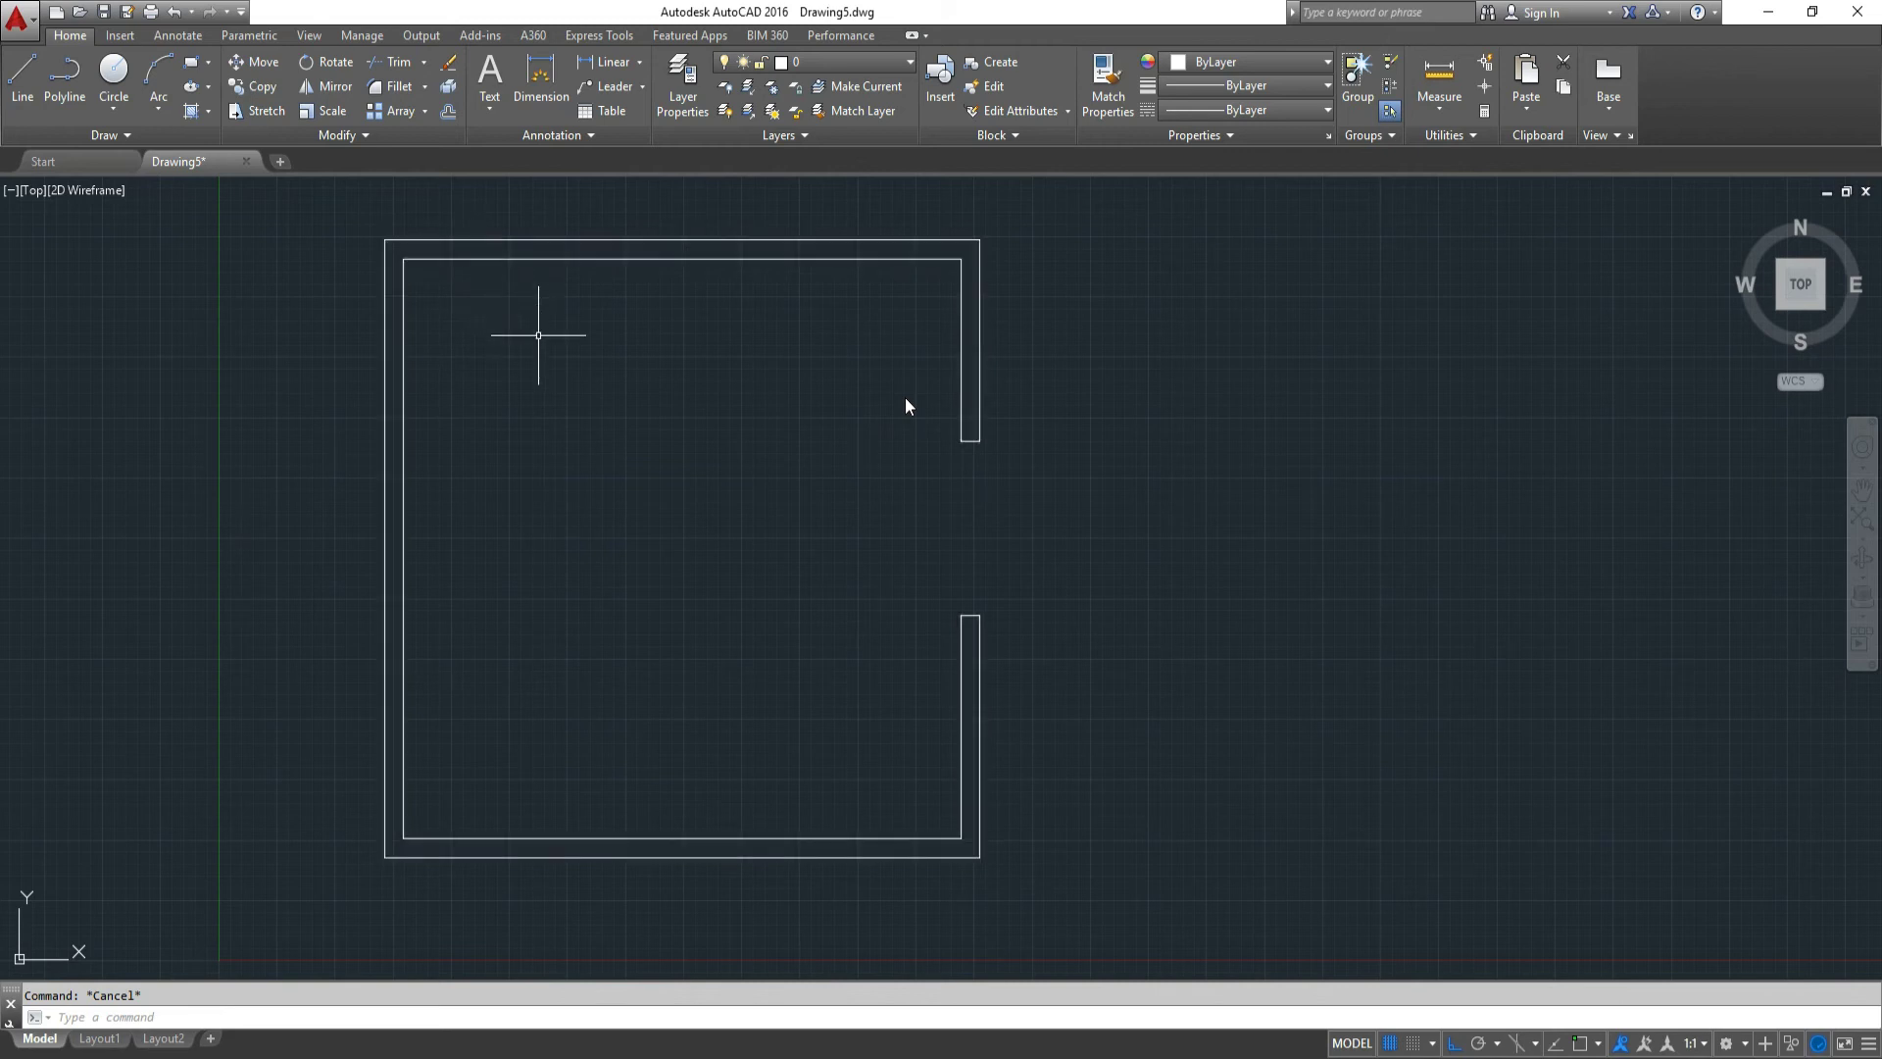
Explode the multiline room walls into individual line segments.
type("explode")
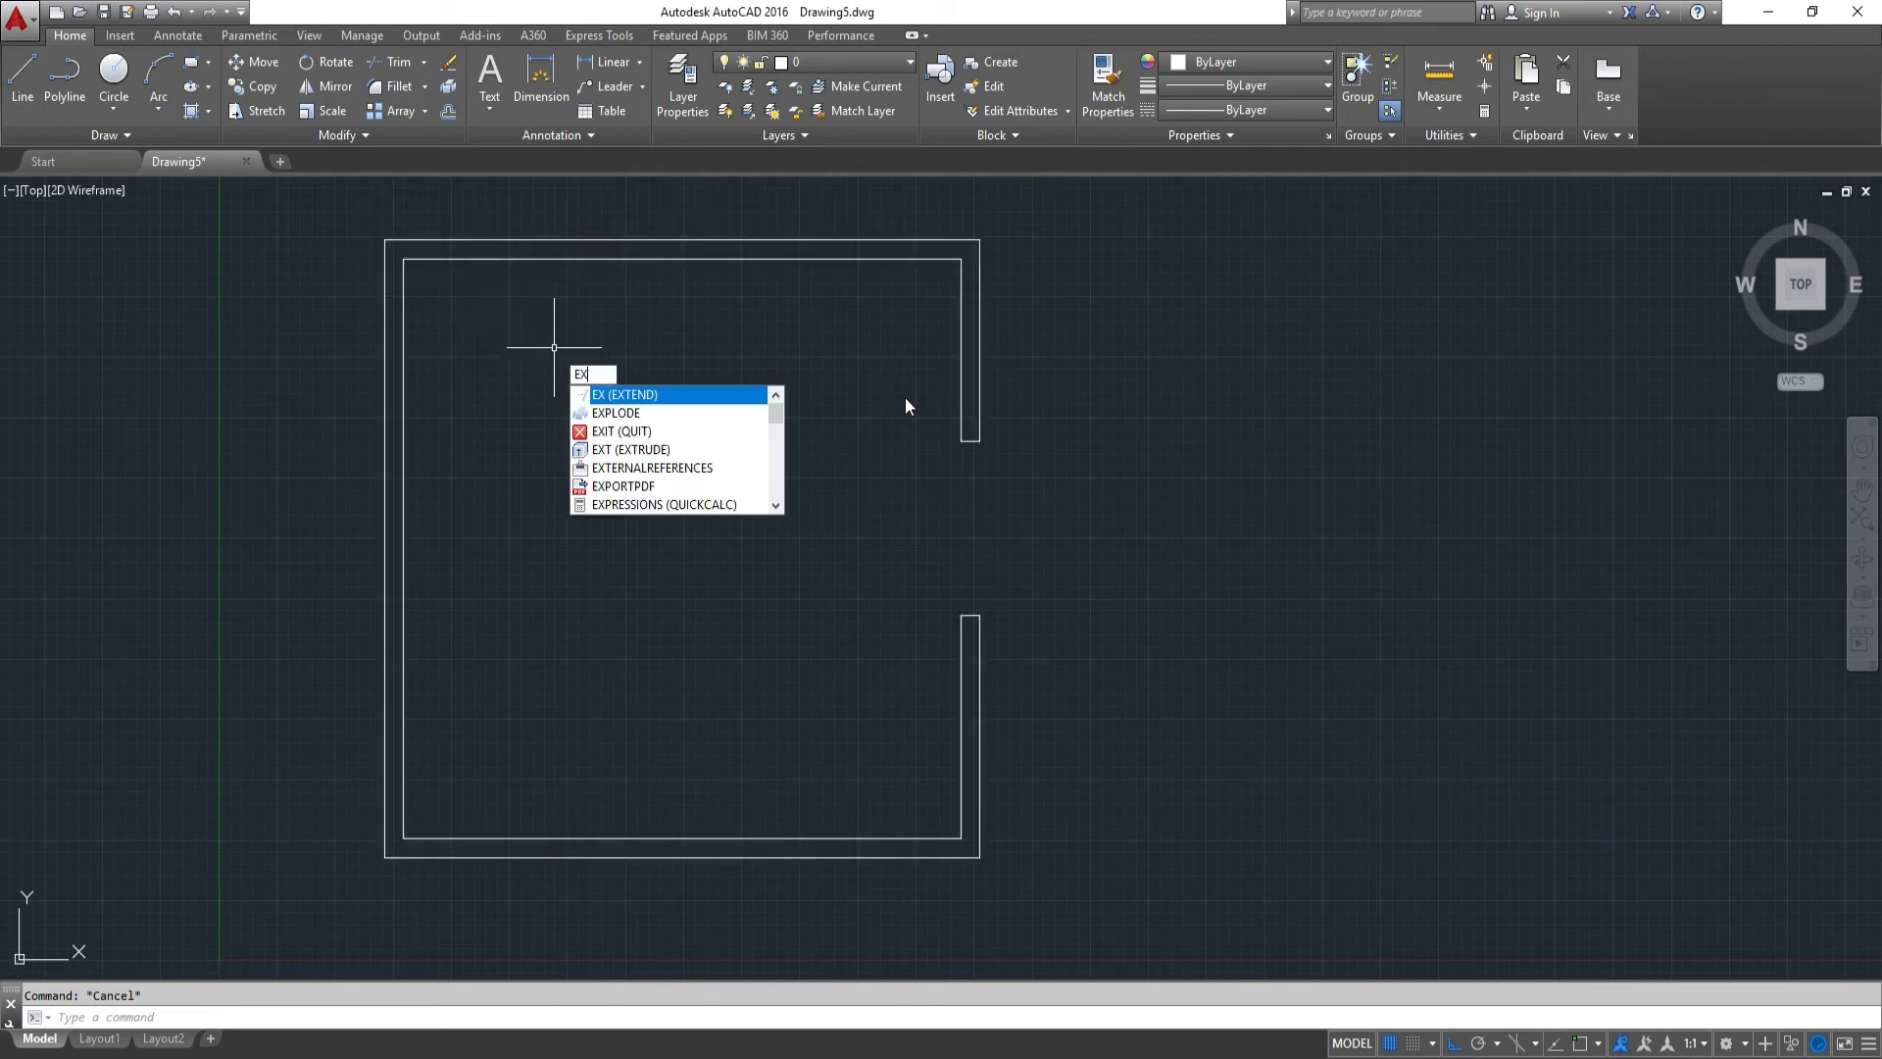
key("Return")
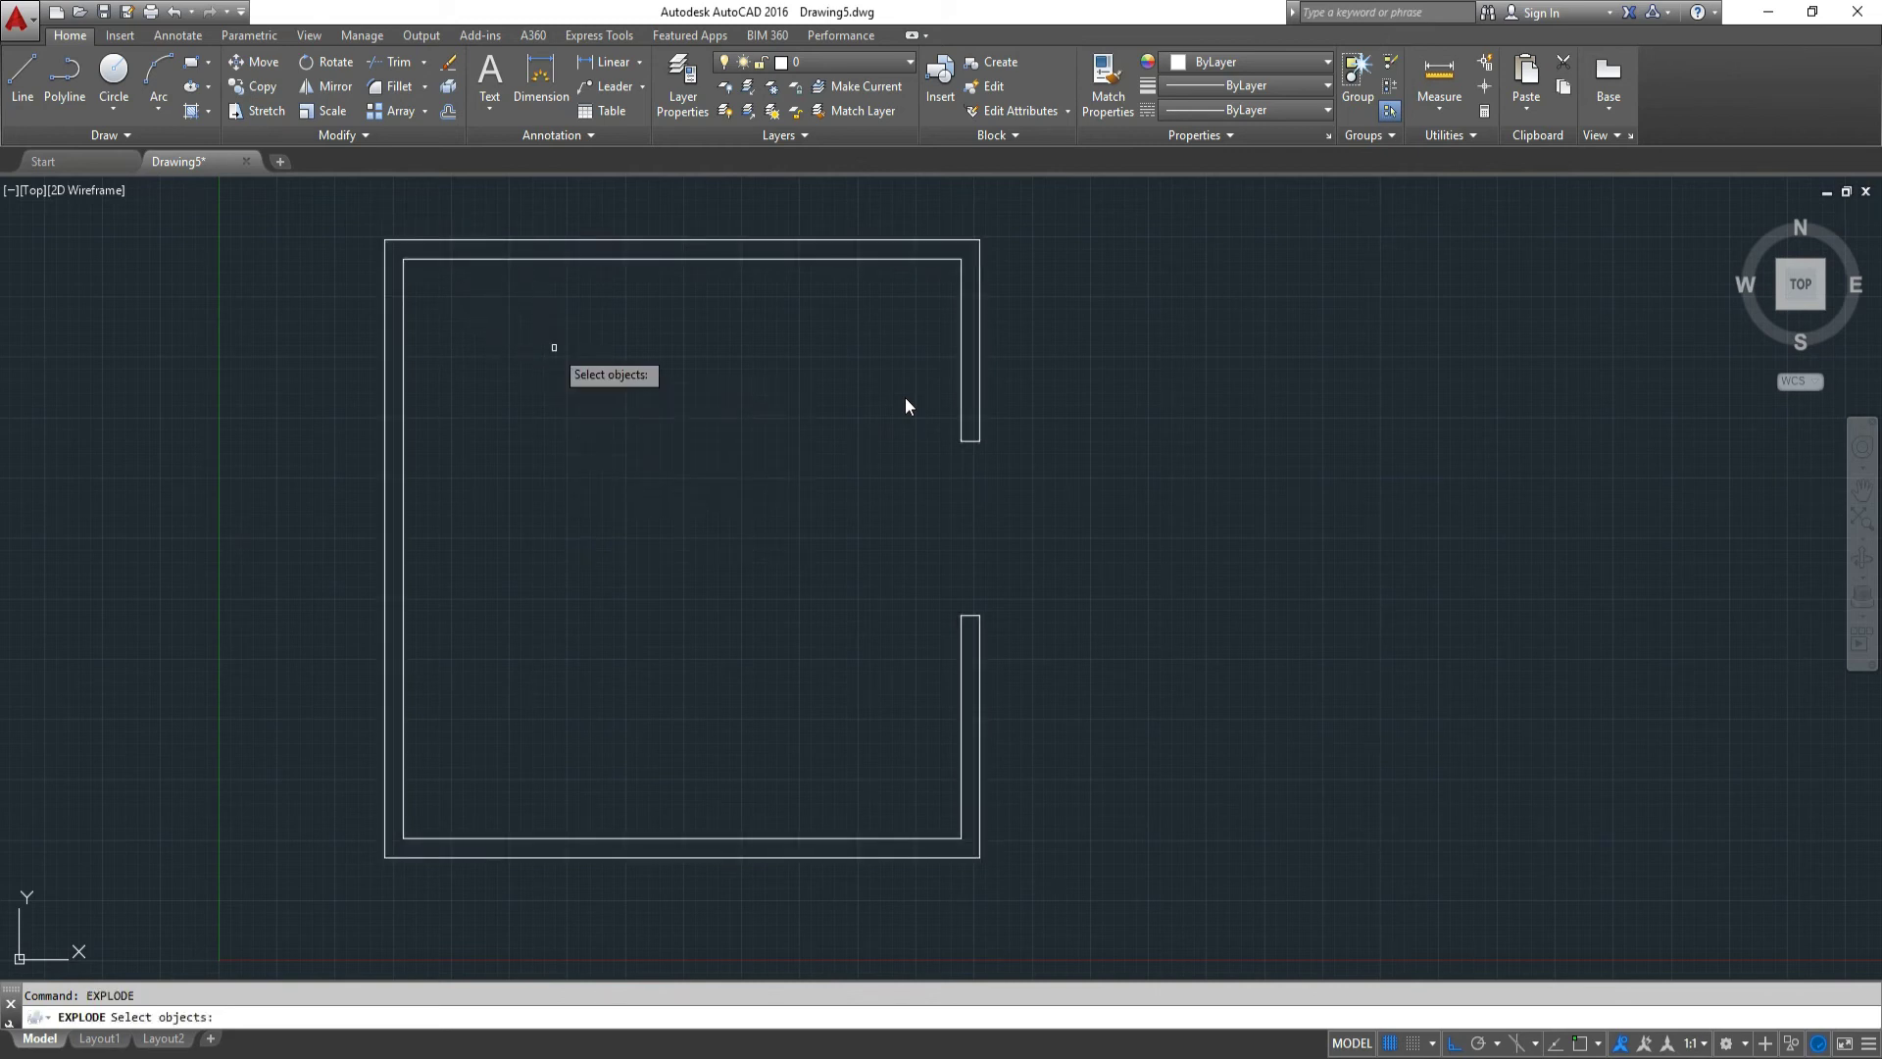
left_click(562, 261)
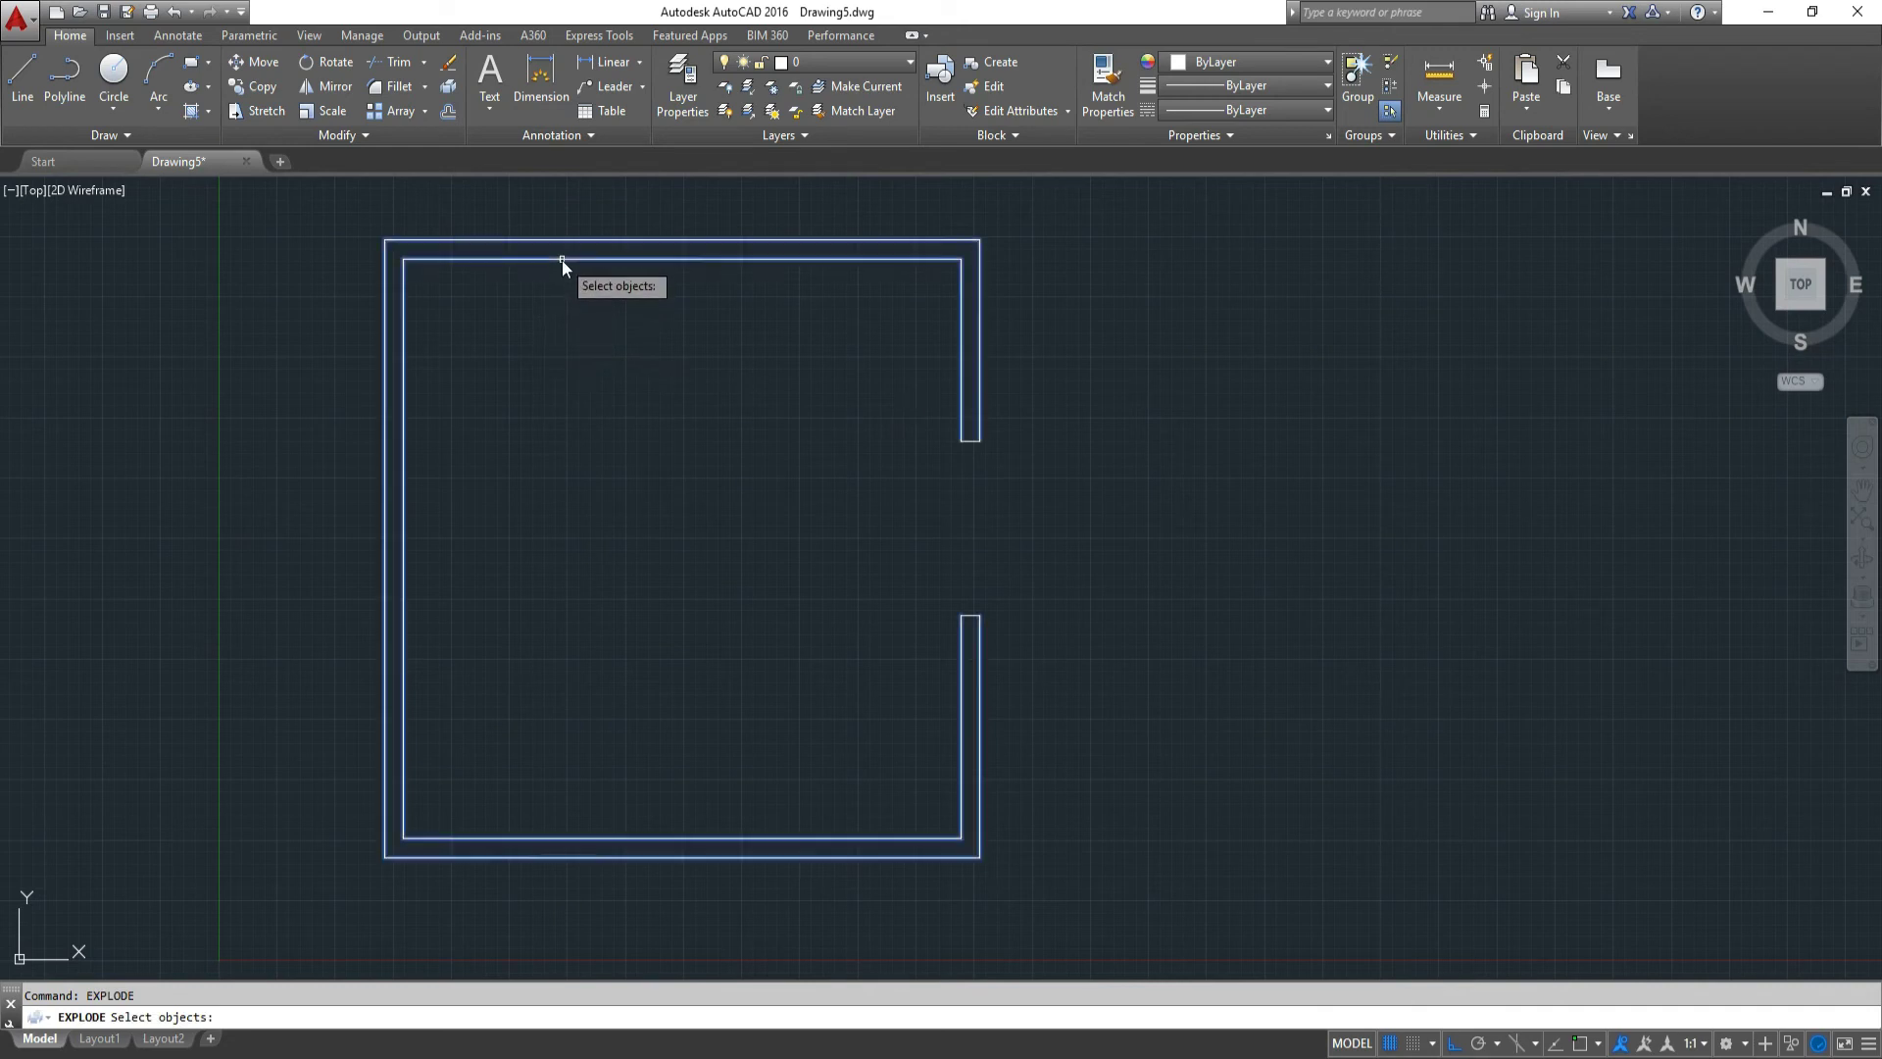
key("Return")
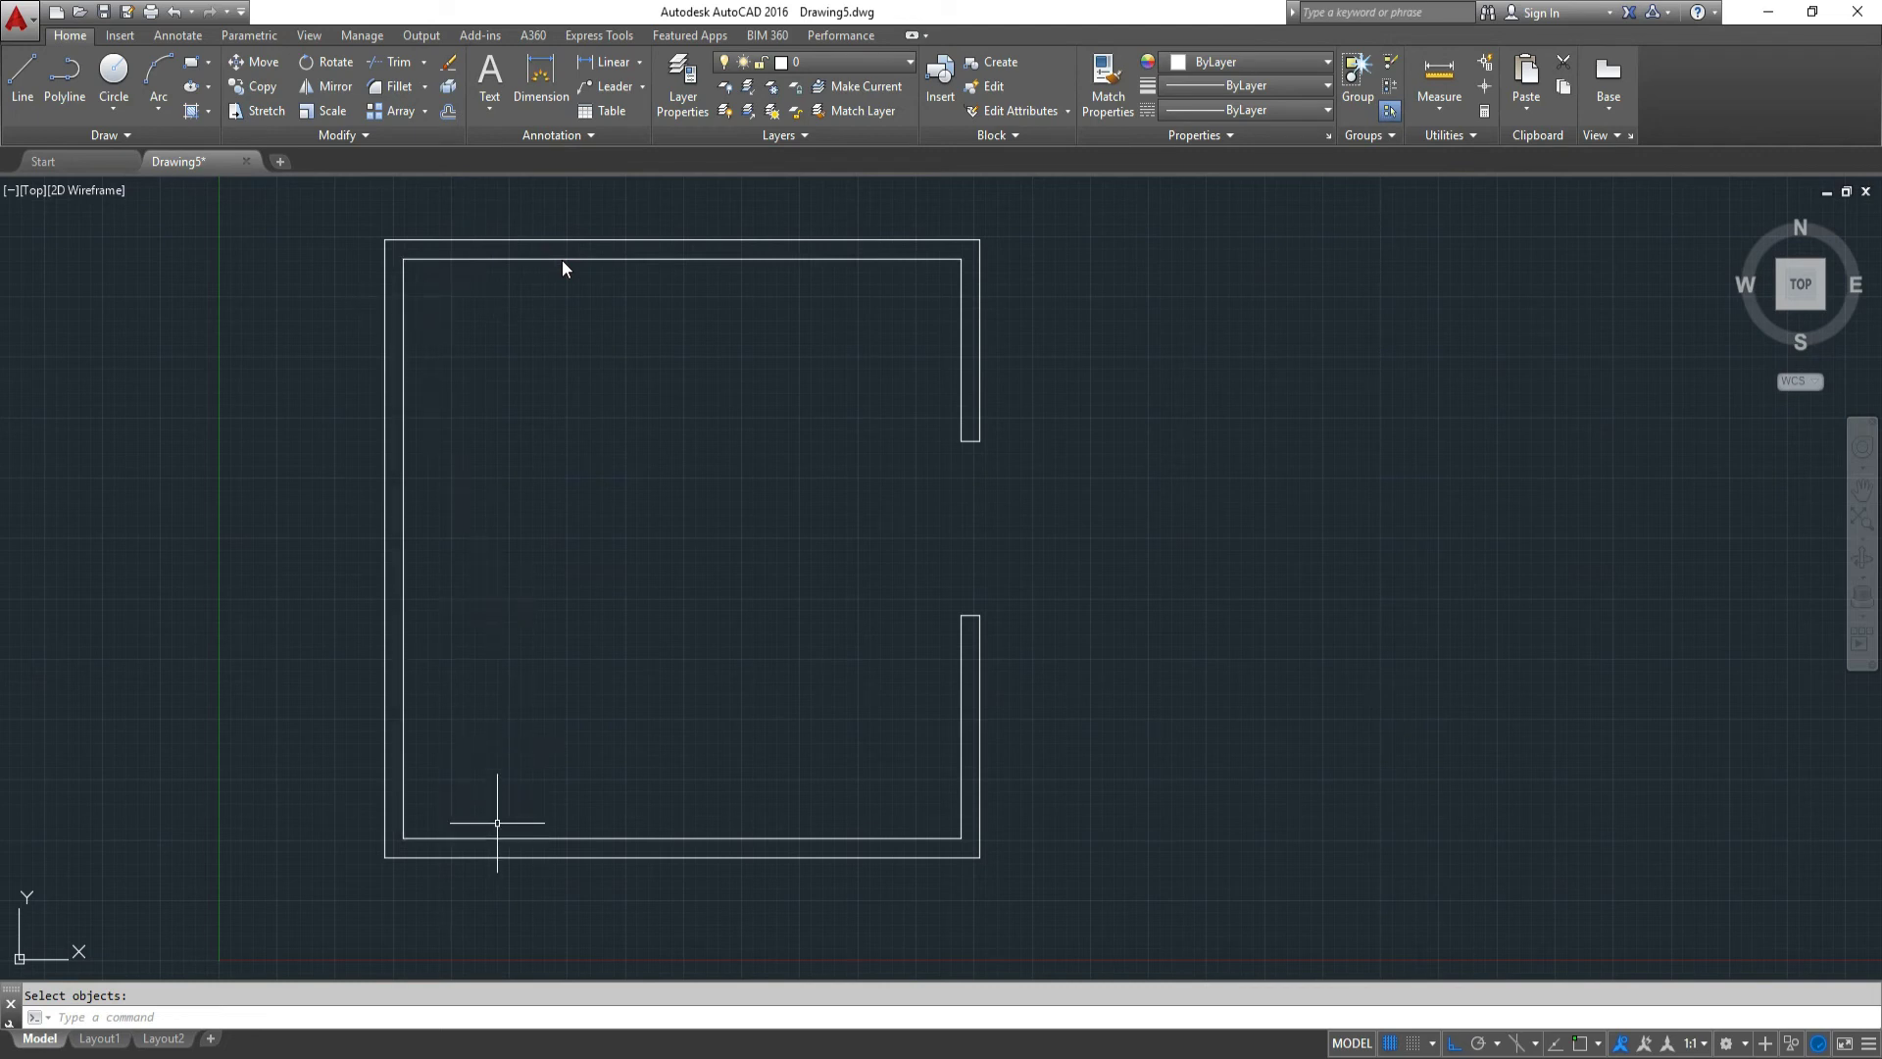
Offset the inner top wall line down 10, then offset that copy a further 24.
type("offset")
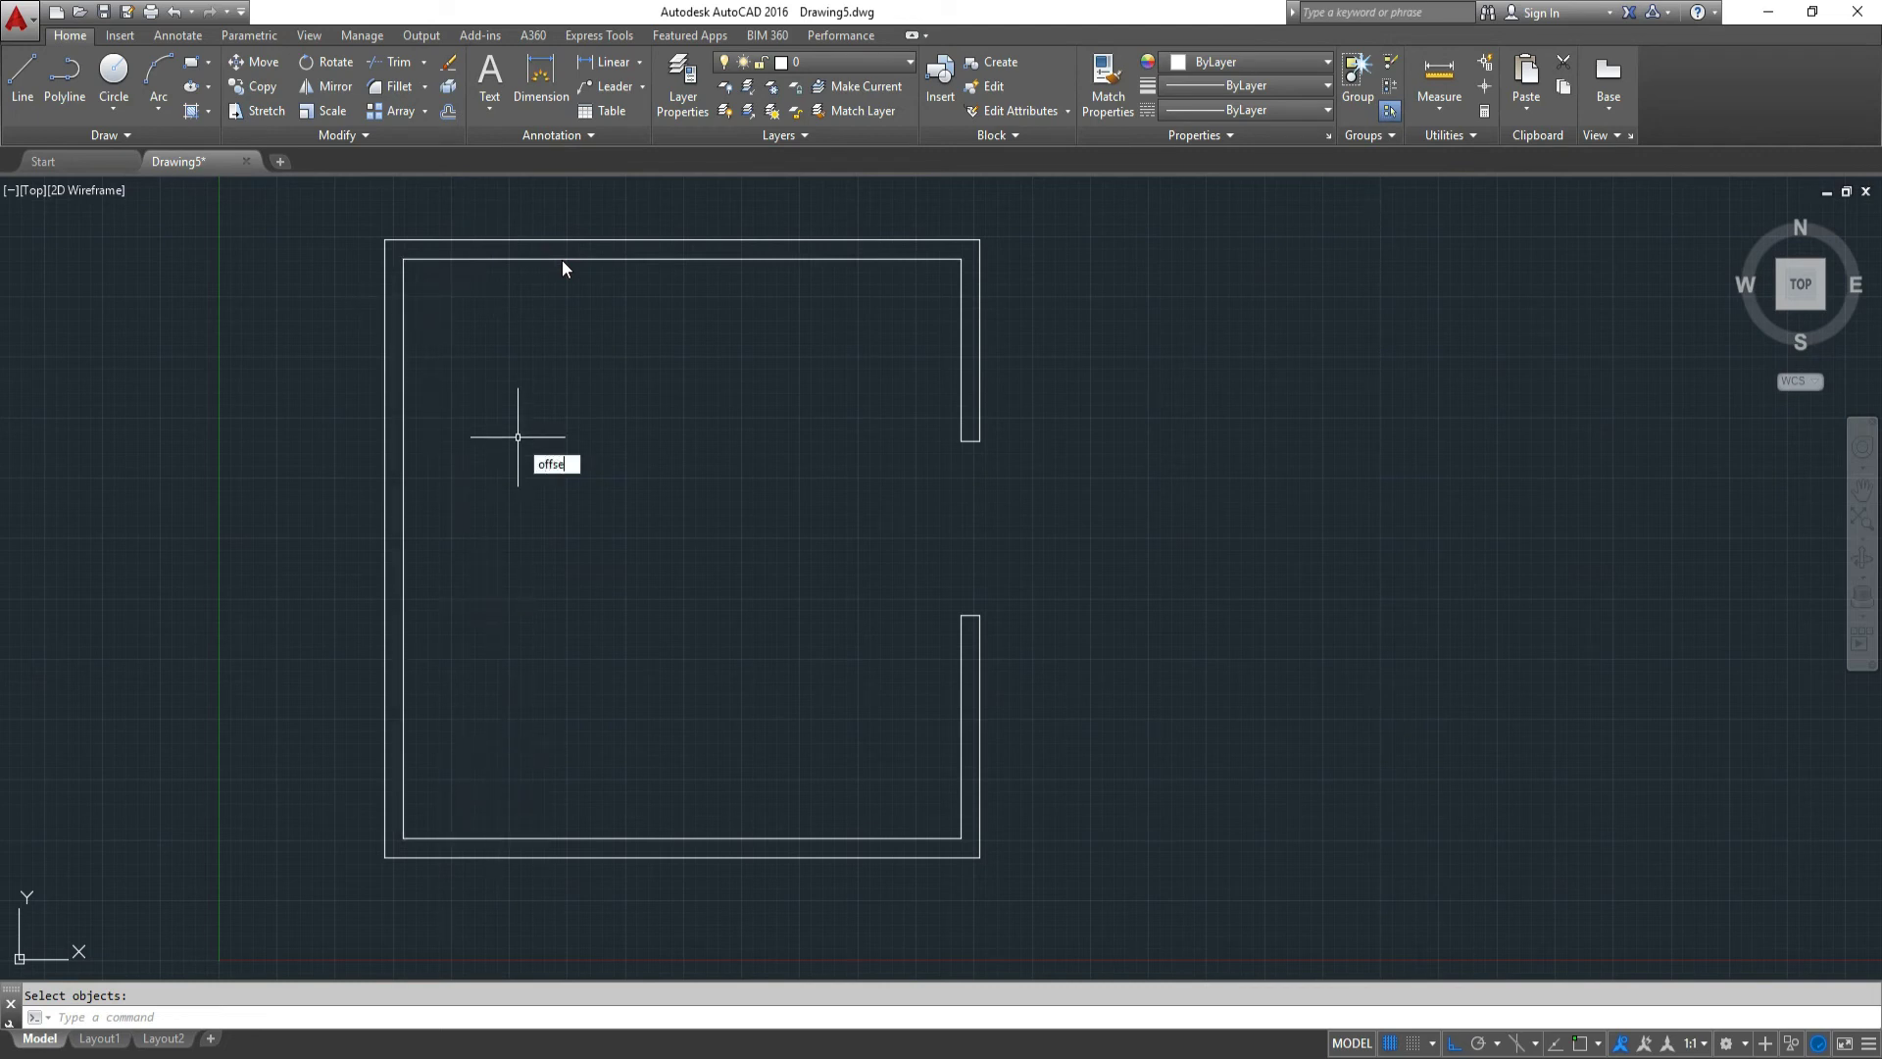
key("Return")
type("10")
key("Return")
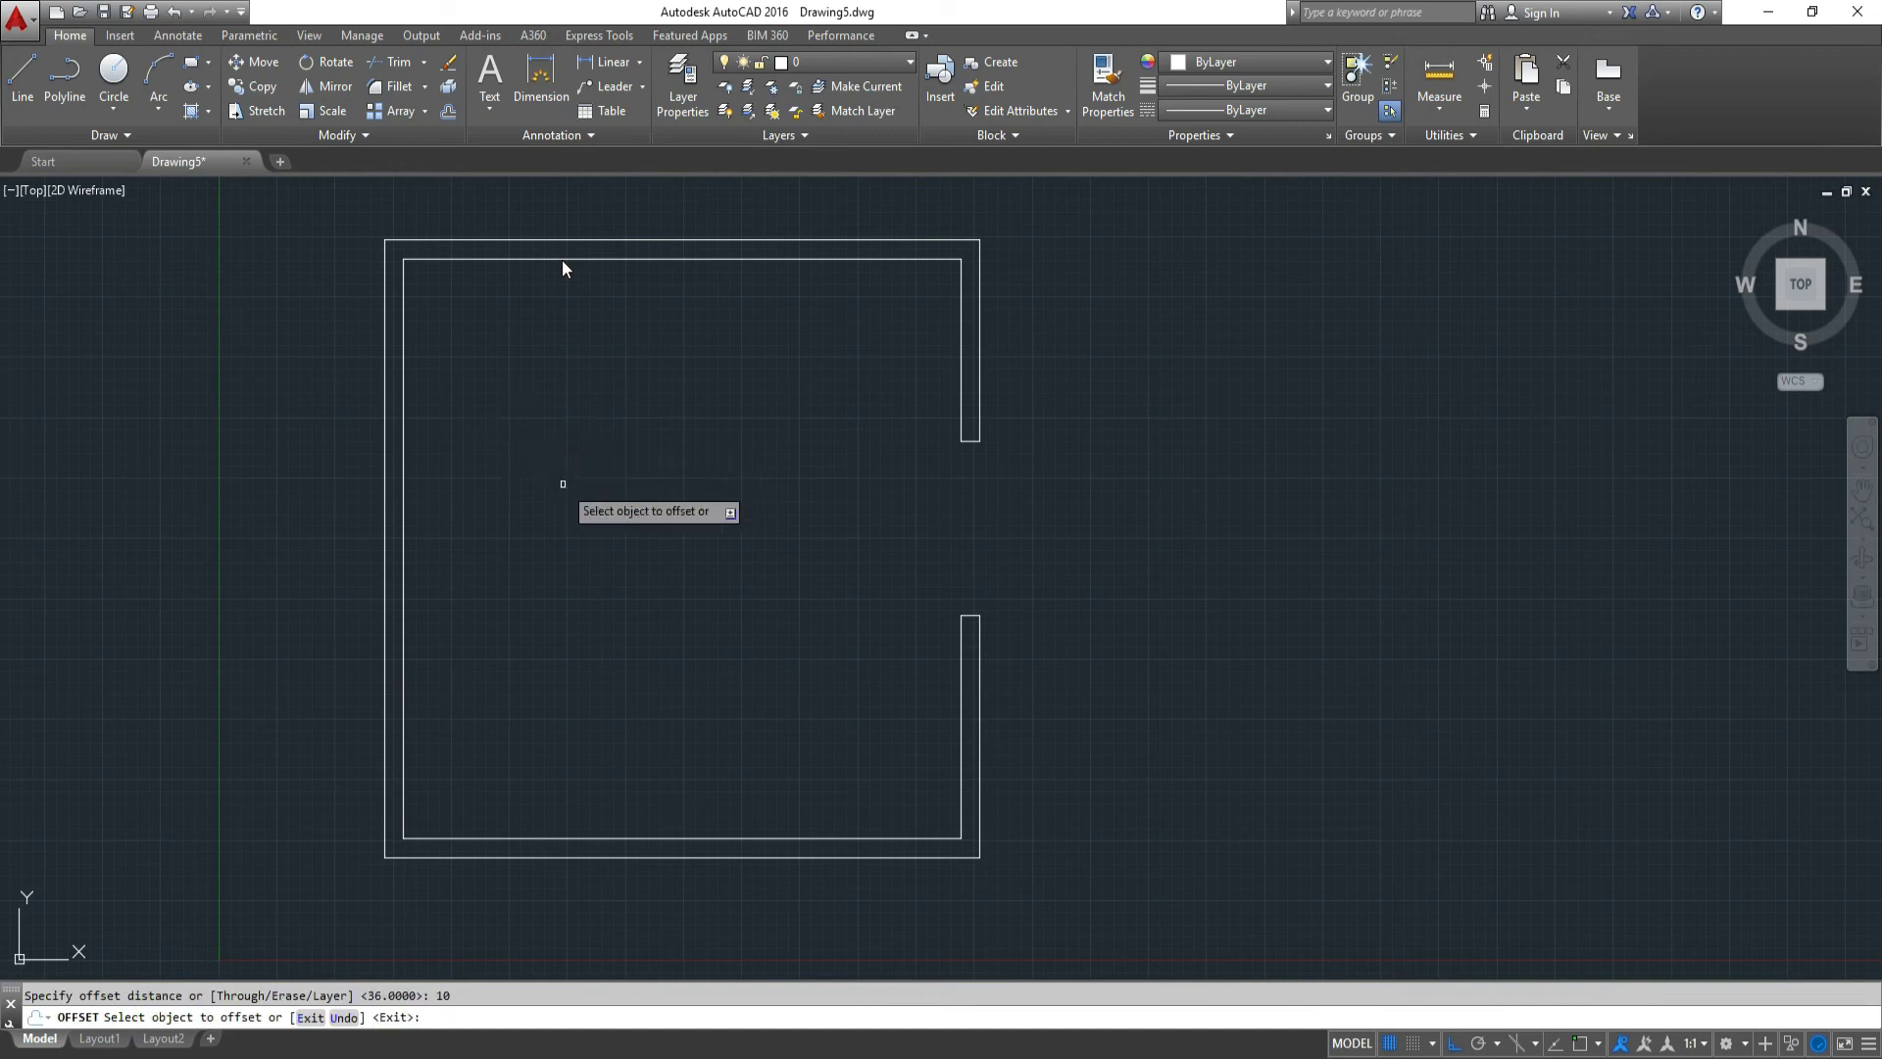
left_click(473, 260)
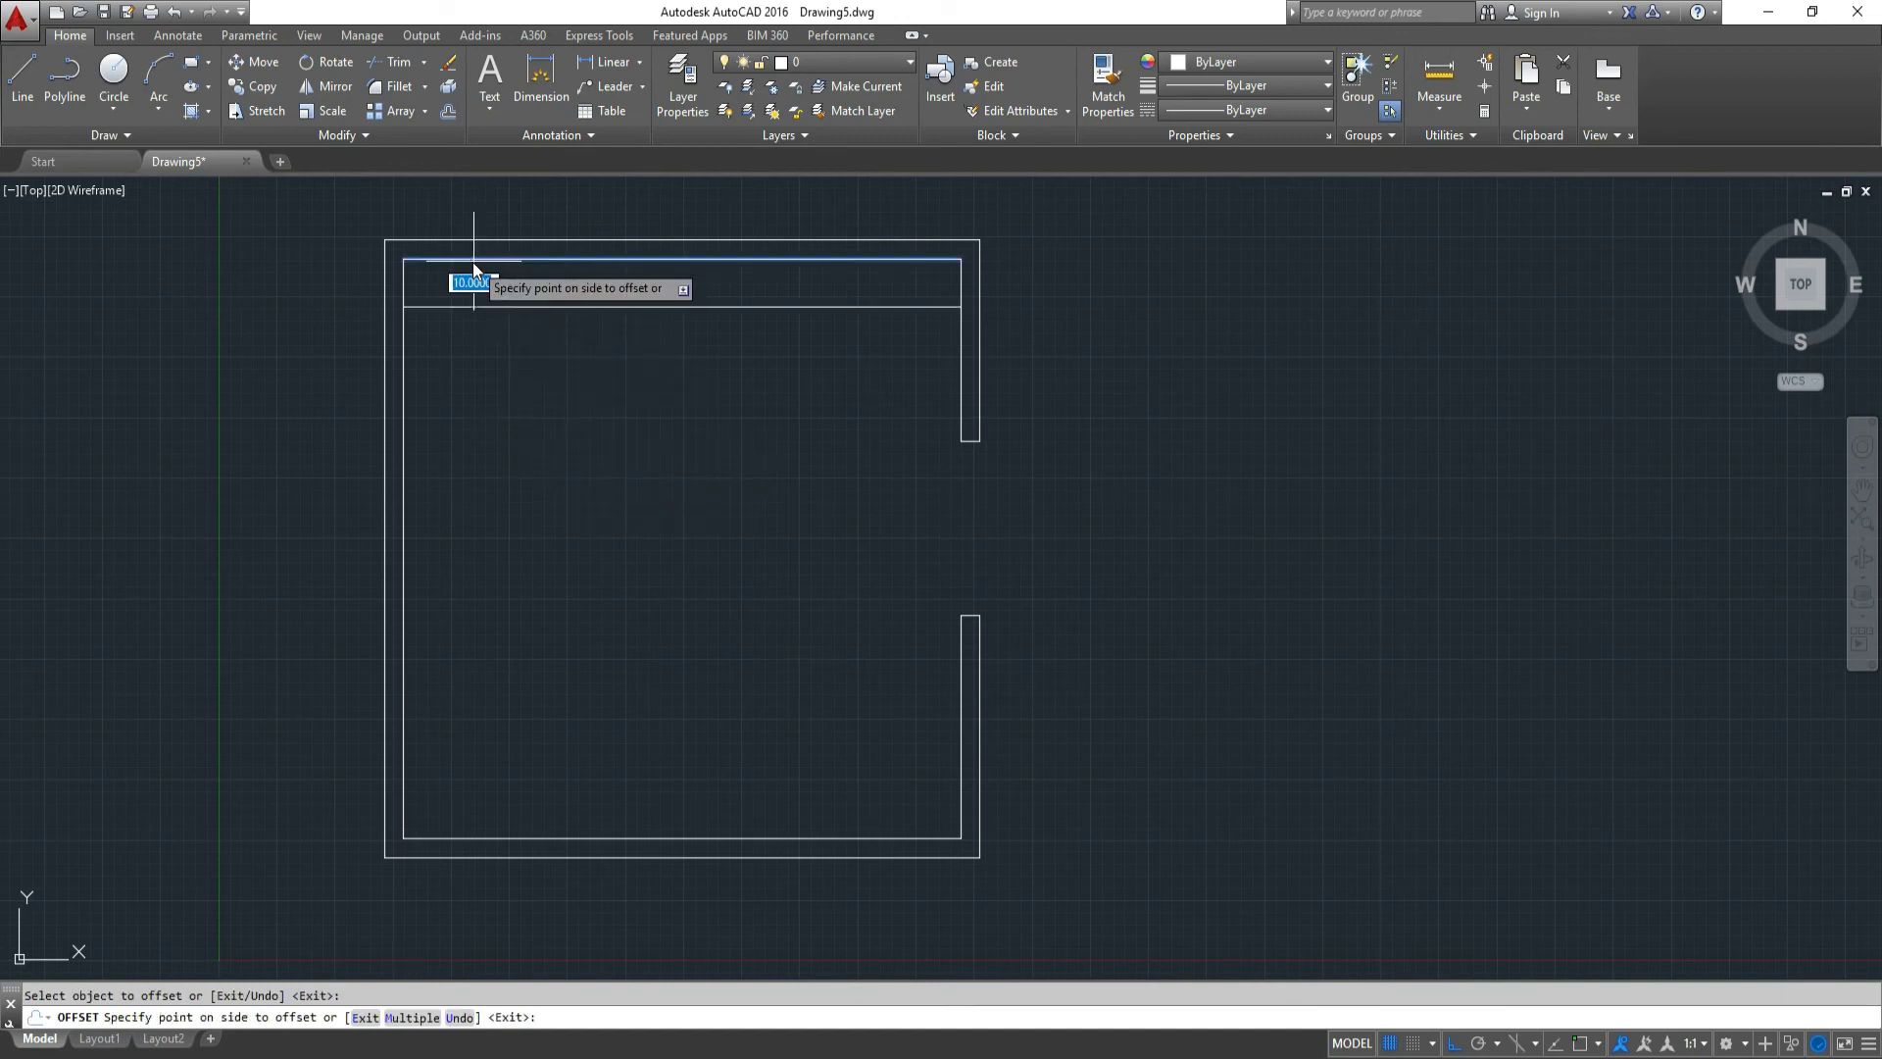
left_click(468, 325)
right_click(469, 327)
left_click(494, 350)
right_click(494, 349)
left_click(527, 369)
type("24")
key("Return")
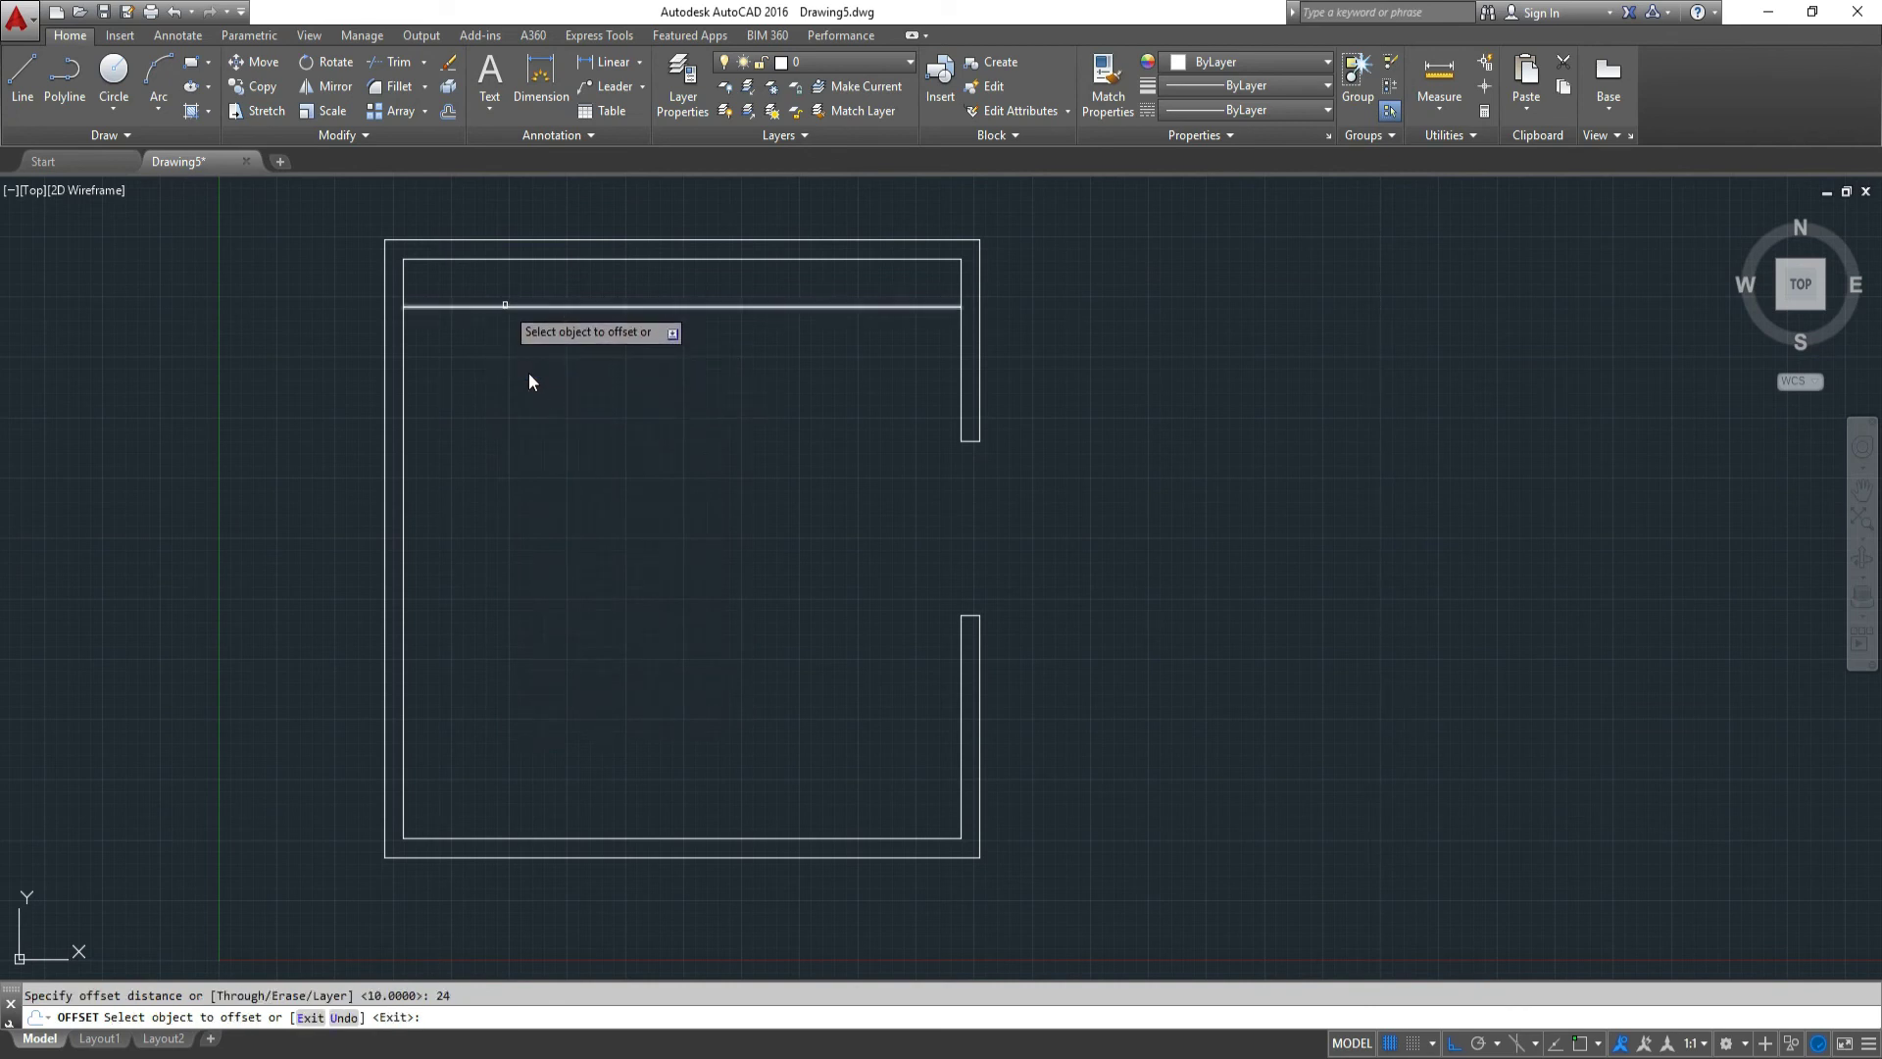
left_click(504, 307)
left_click(490, 377)
key("Escape")
Extend both new horizontal lines to the outer left wall.
type("ex")
key("Return")
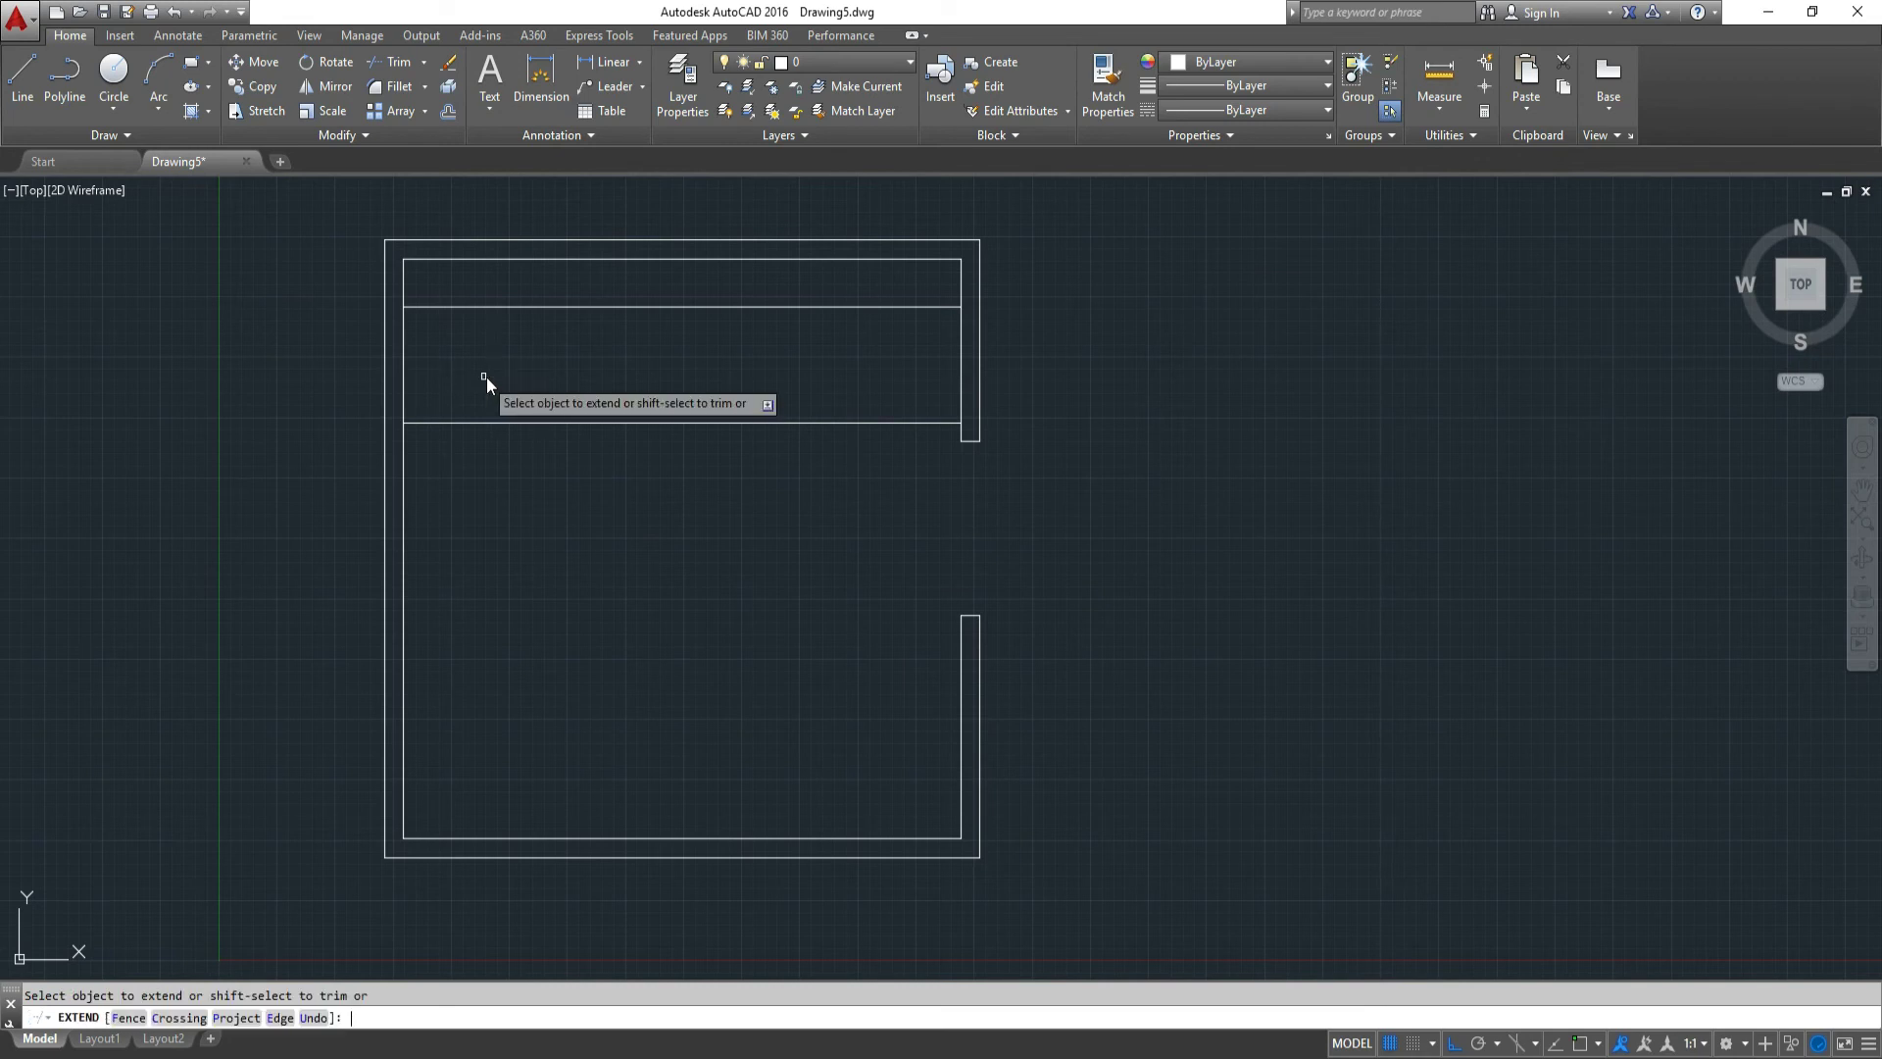
left_click(447, 431)
left_click(415, 296)
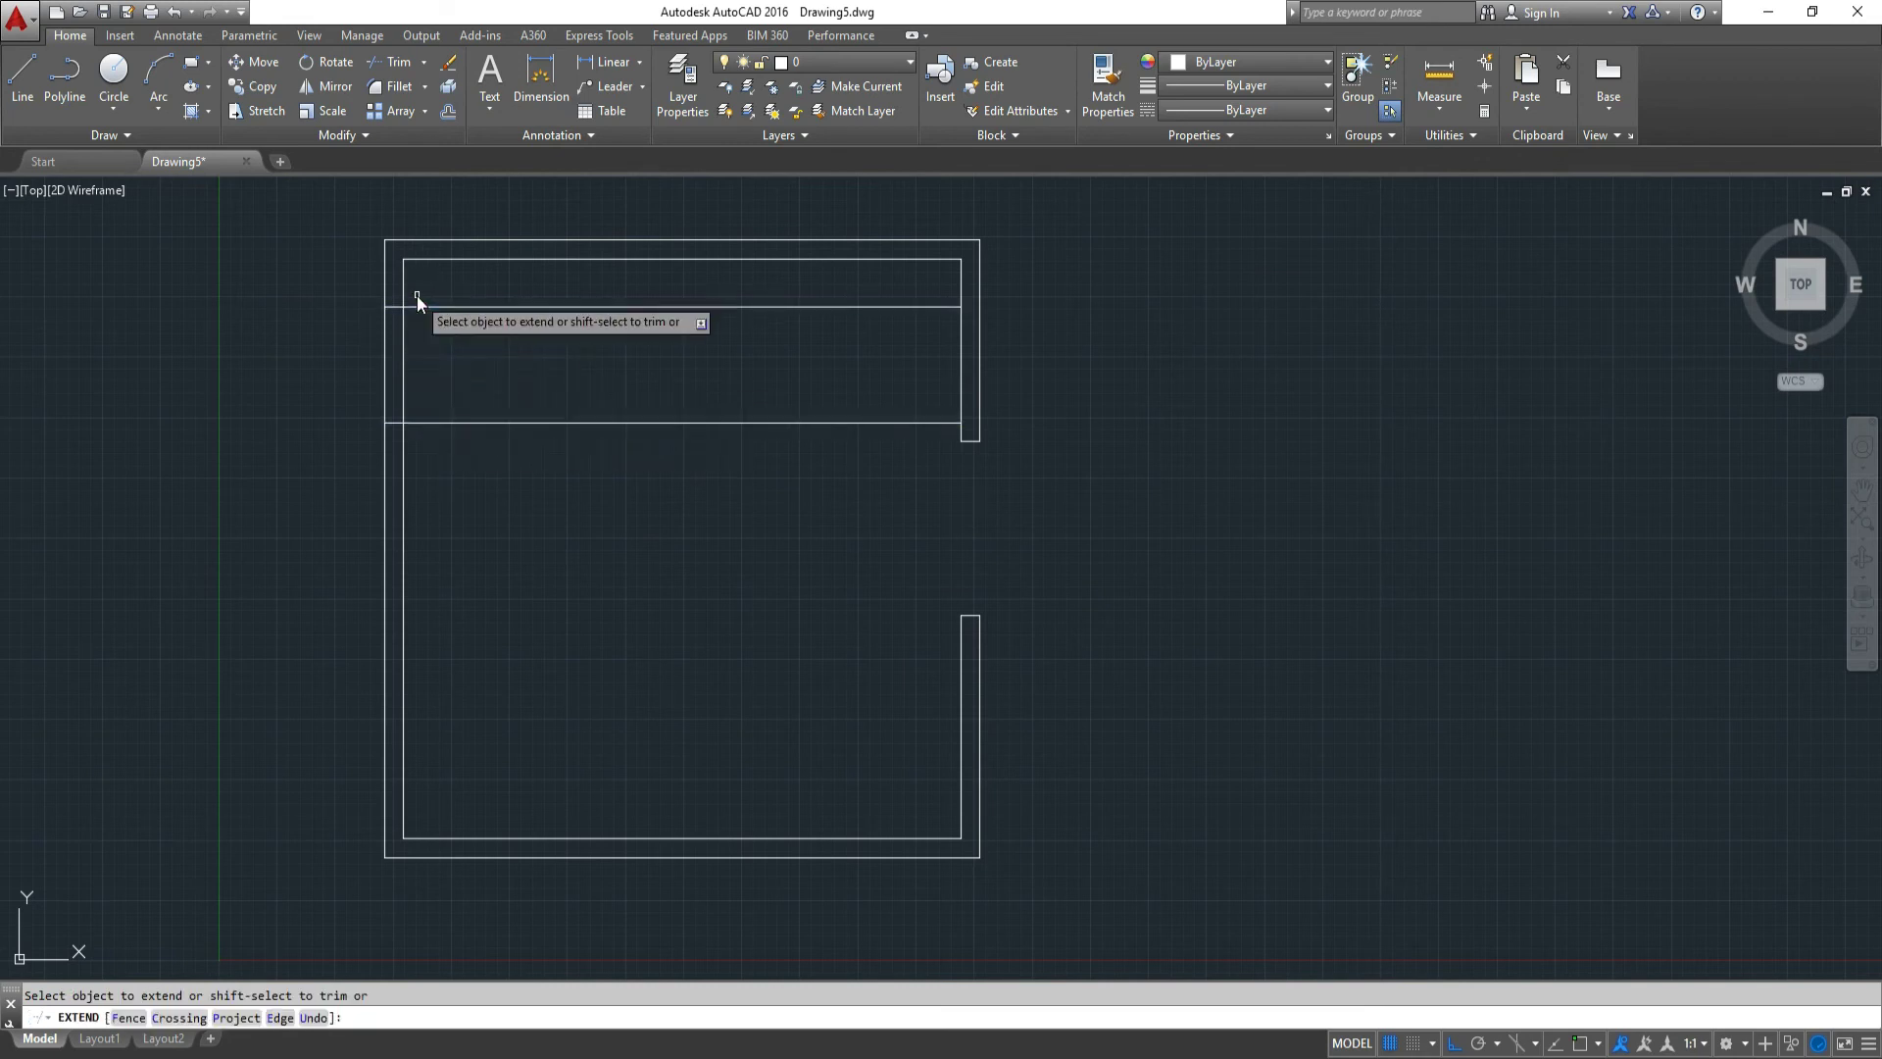
right_click(416, 296)
left_click(443, 304)
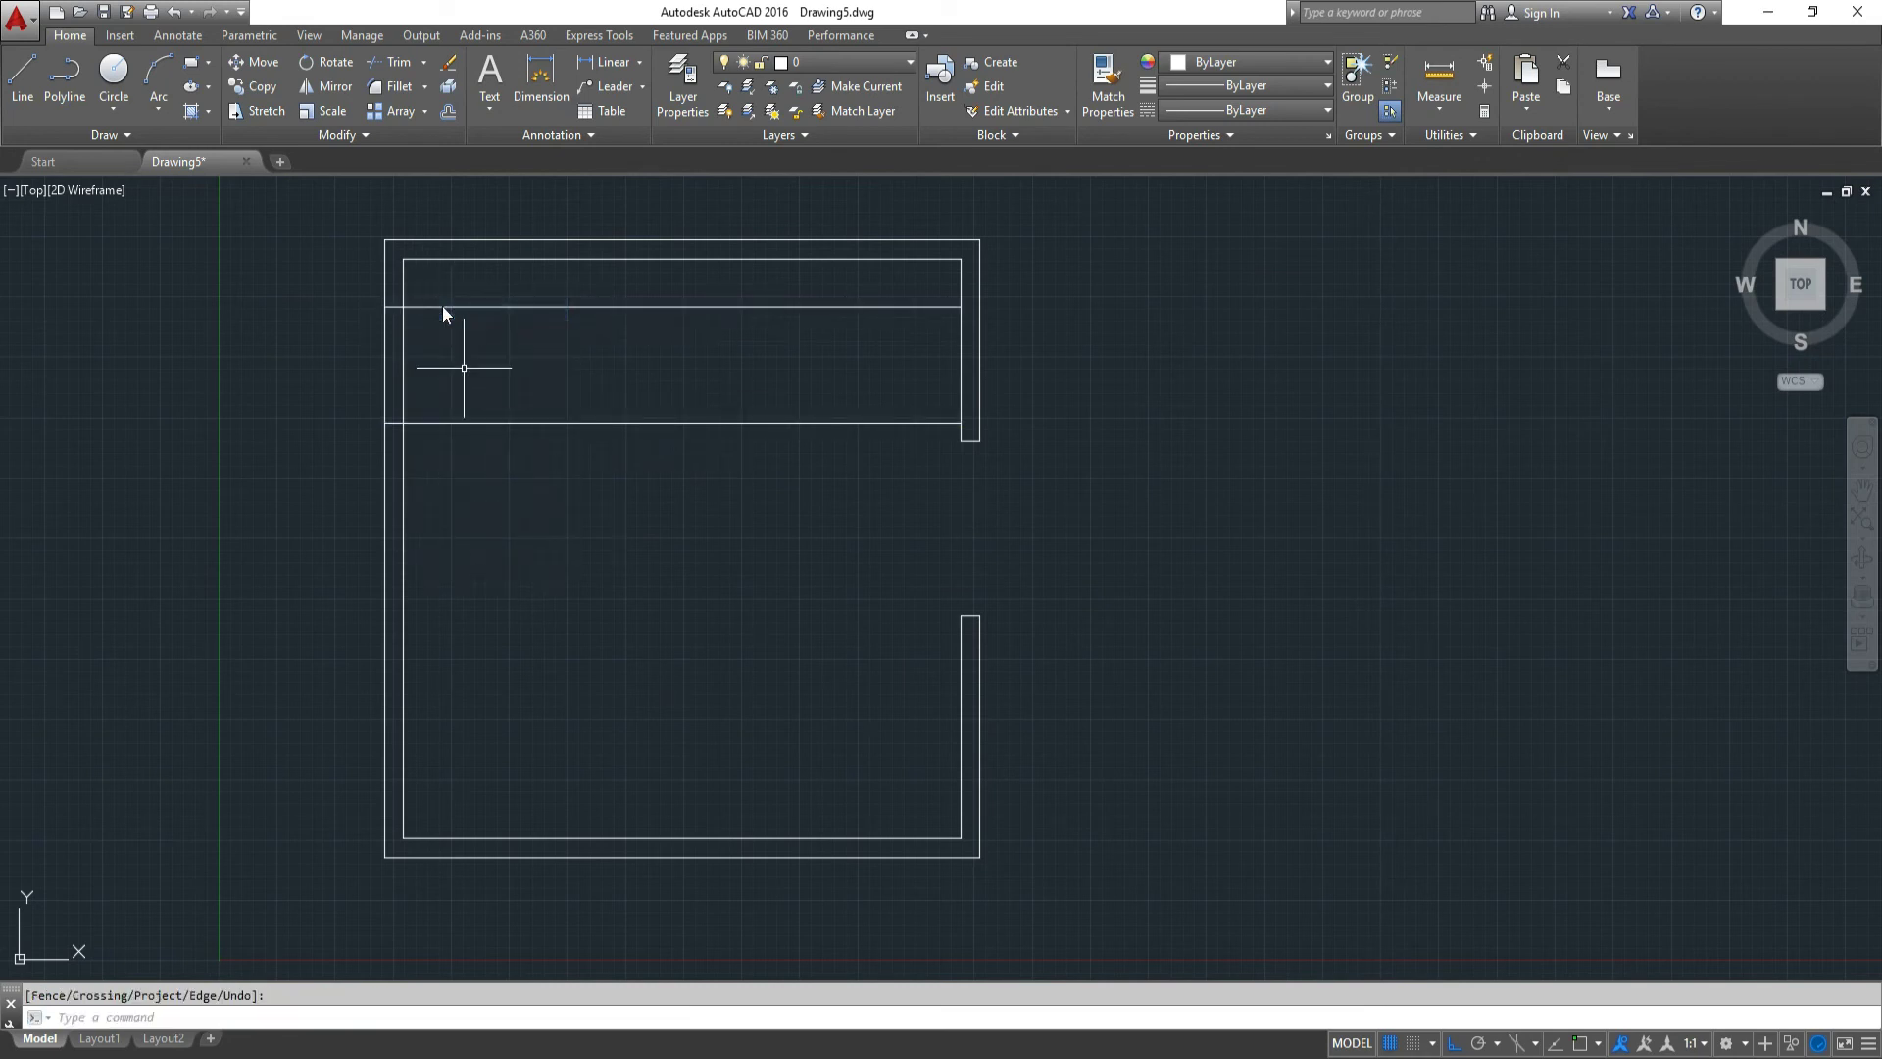
Trim the lines inside the room and the left wall between them into a window opening.
type("tr")
key("Return")
left_click(461, 296)
left_click(490, 443)
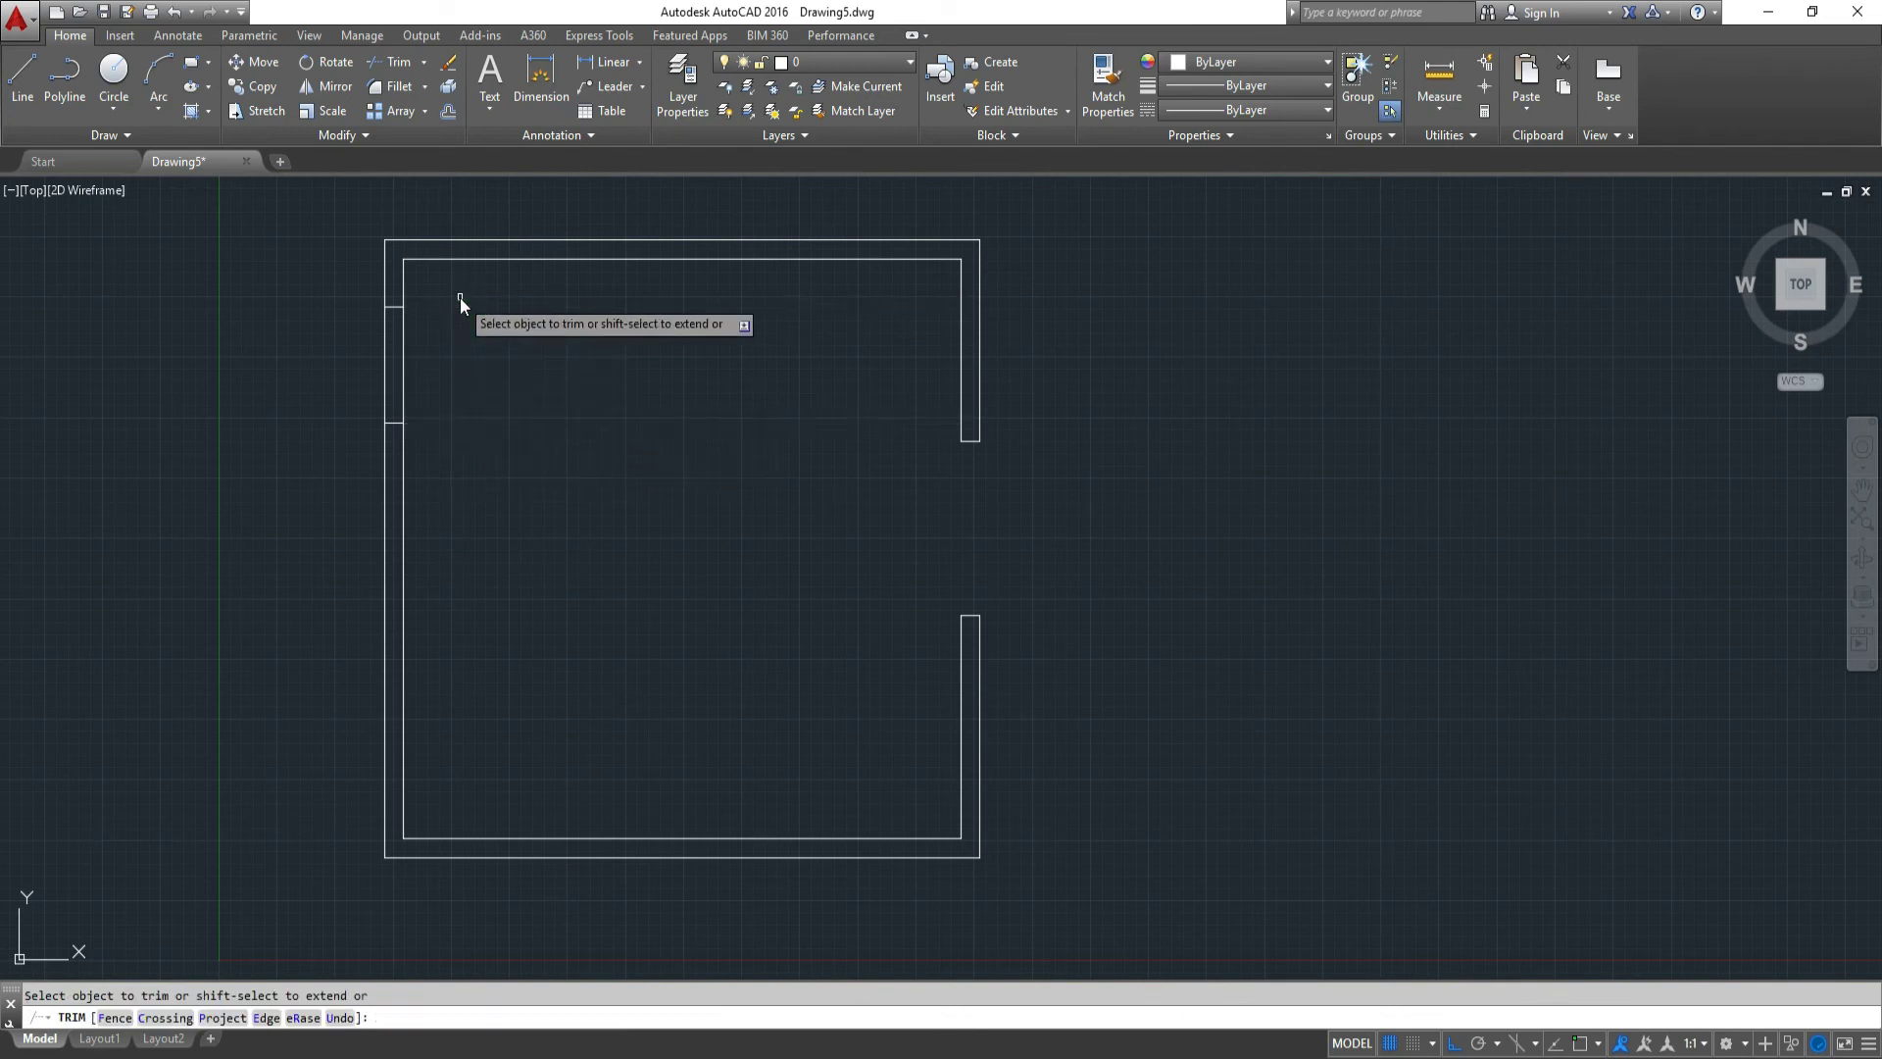
left_click(431, 365)
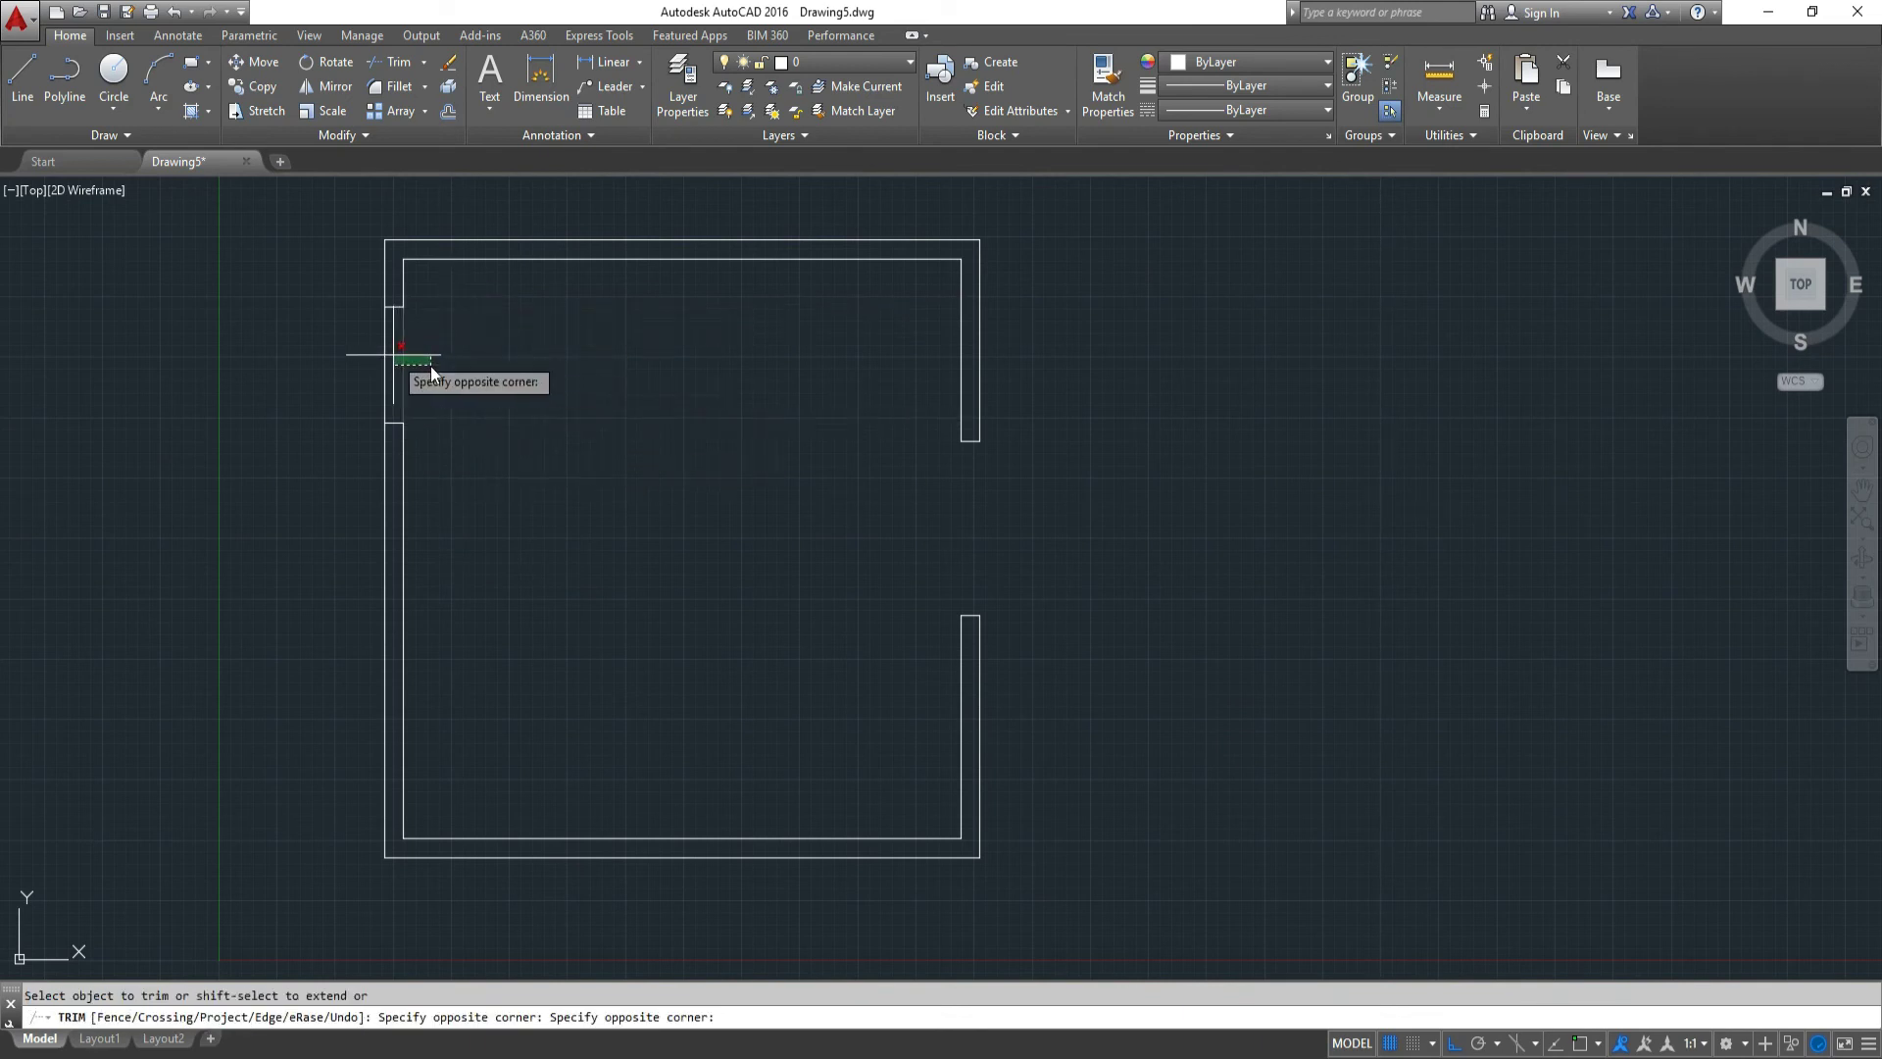
left_click(383, 355)
right_click(382, 355)
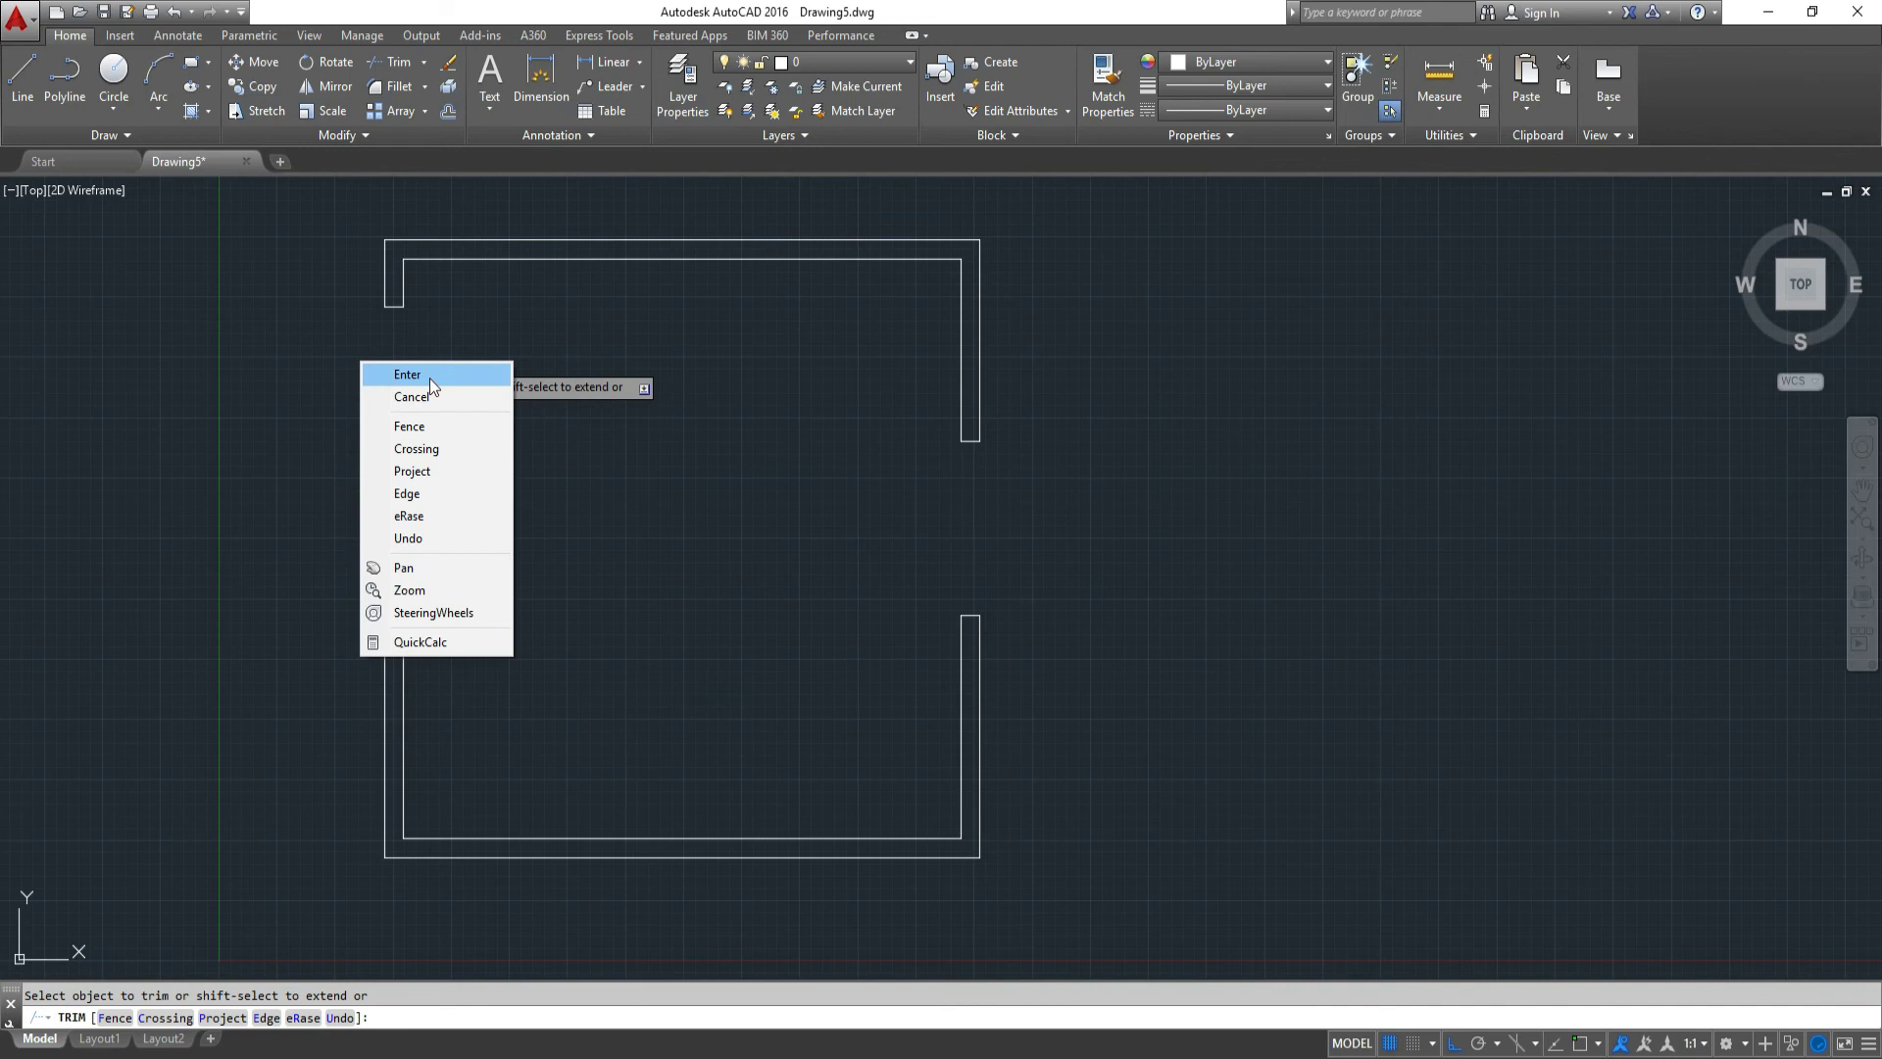
key("Escape")
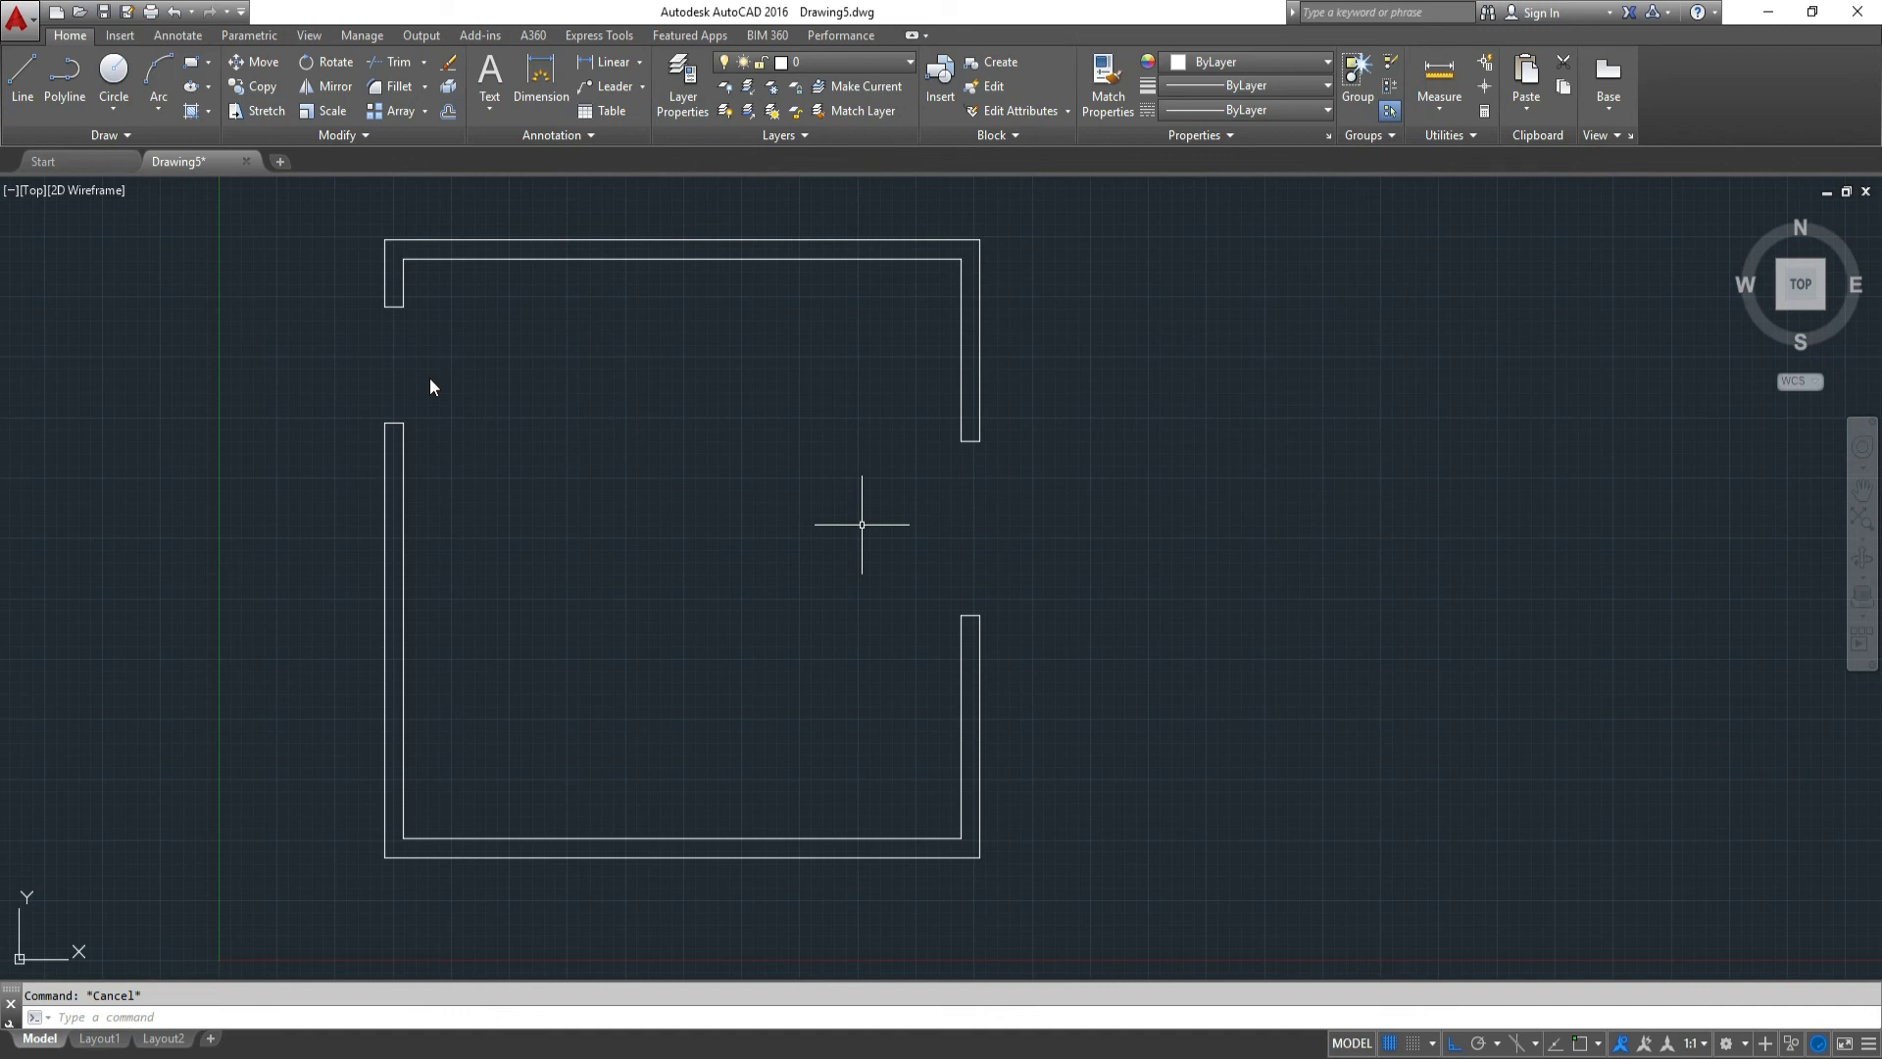
Start MLINE and set its justification to Zero.
key("Return")
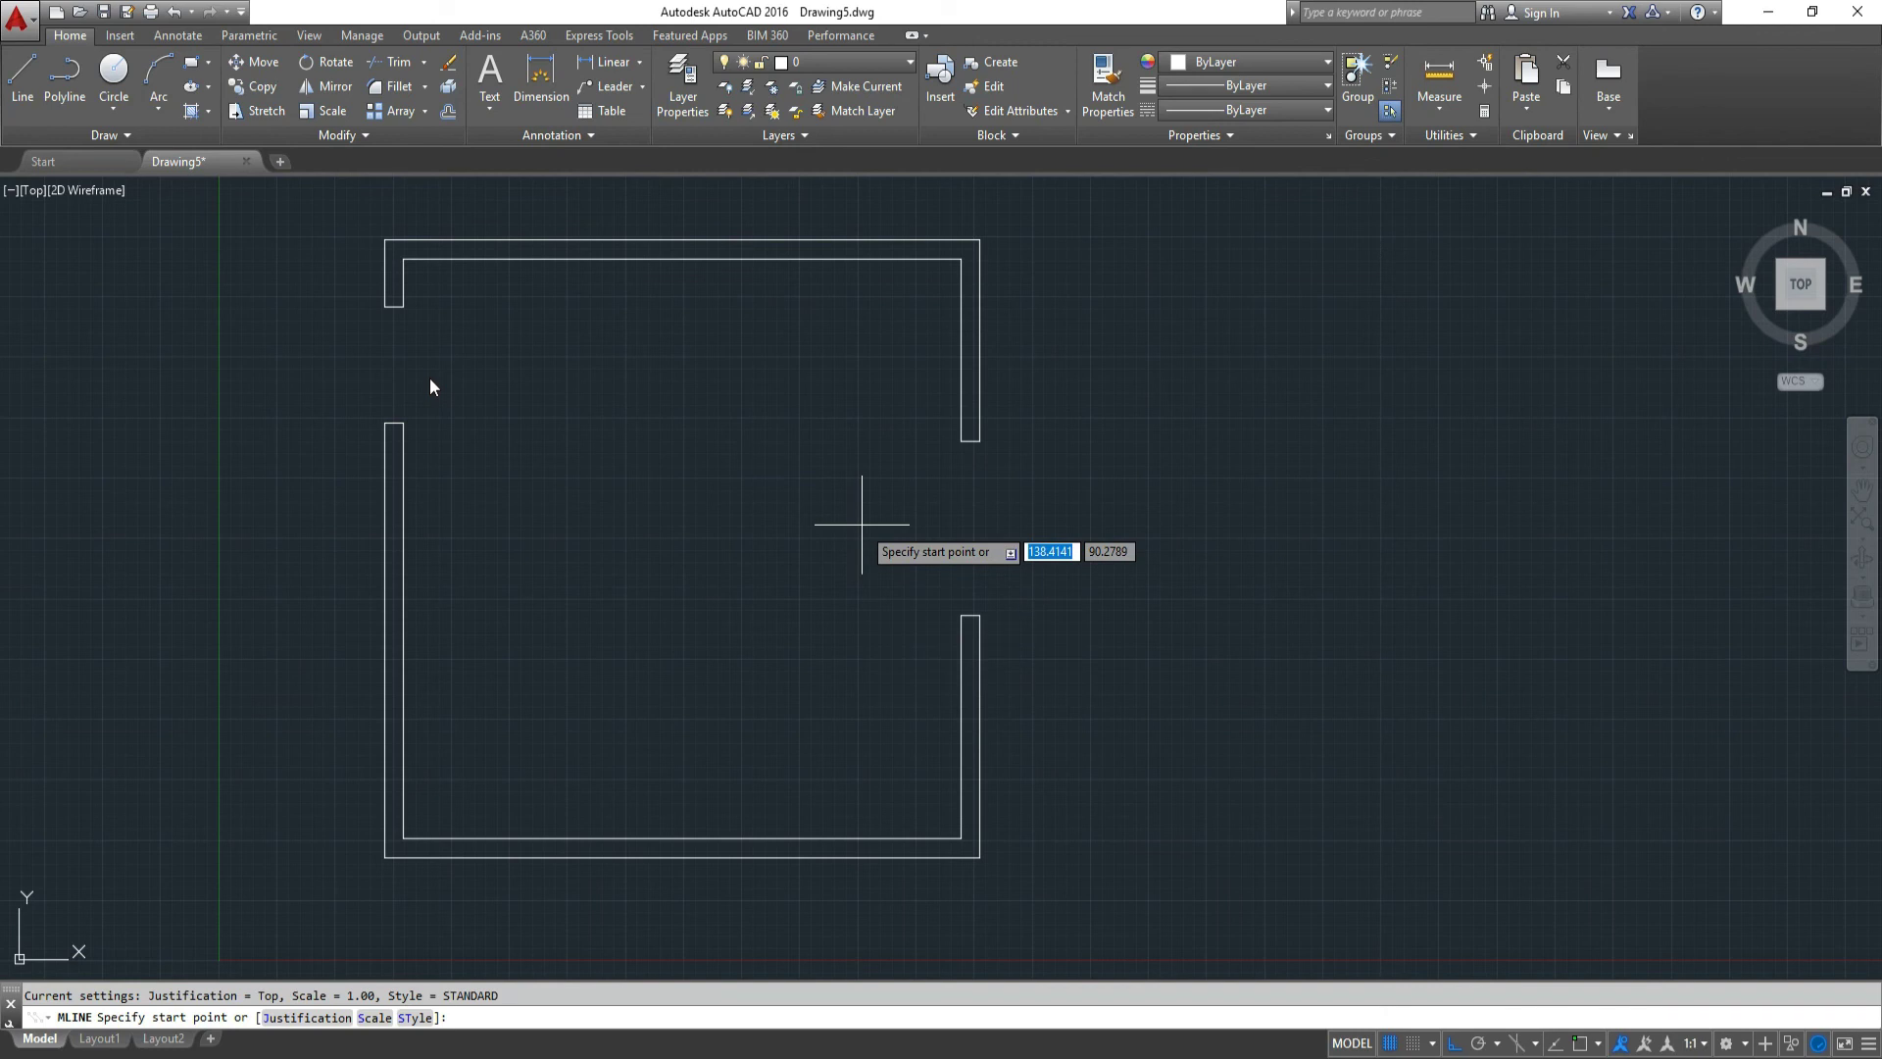
type("j")
key("Return")
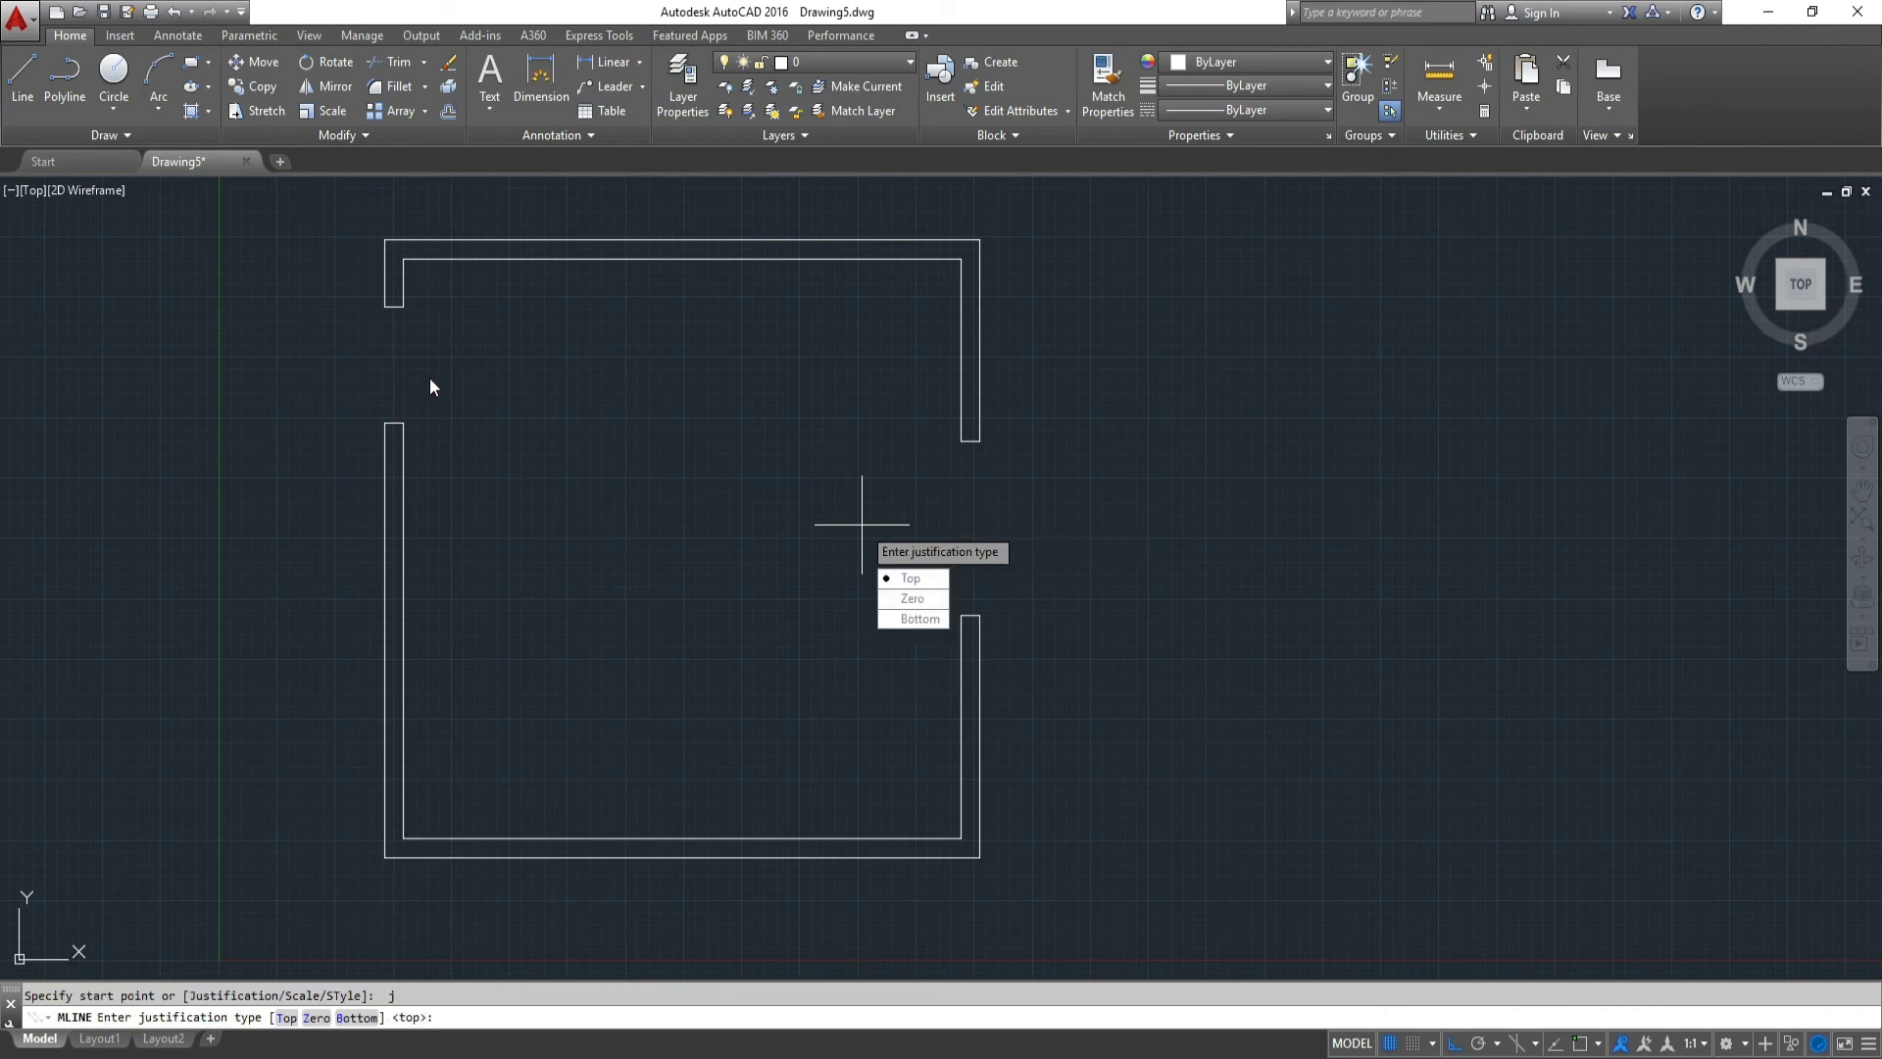
type("z")
key("Return")
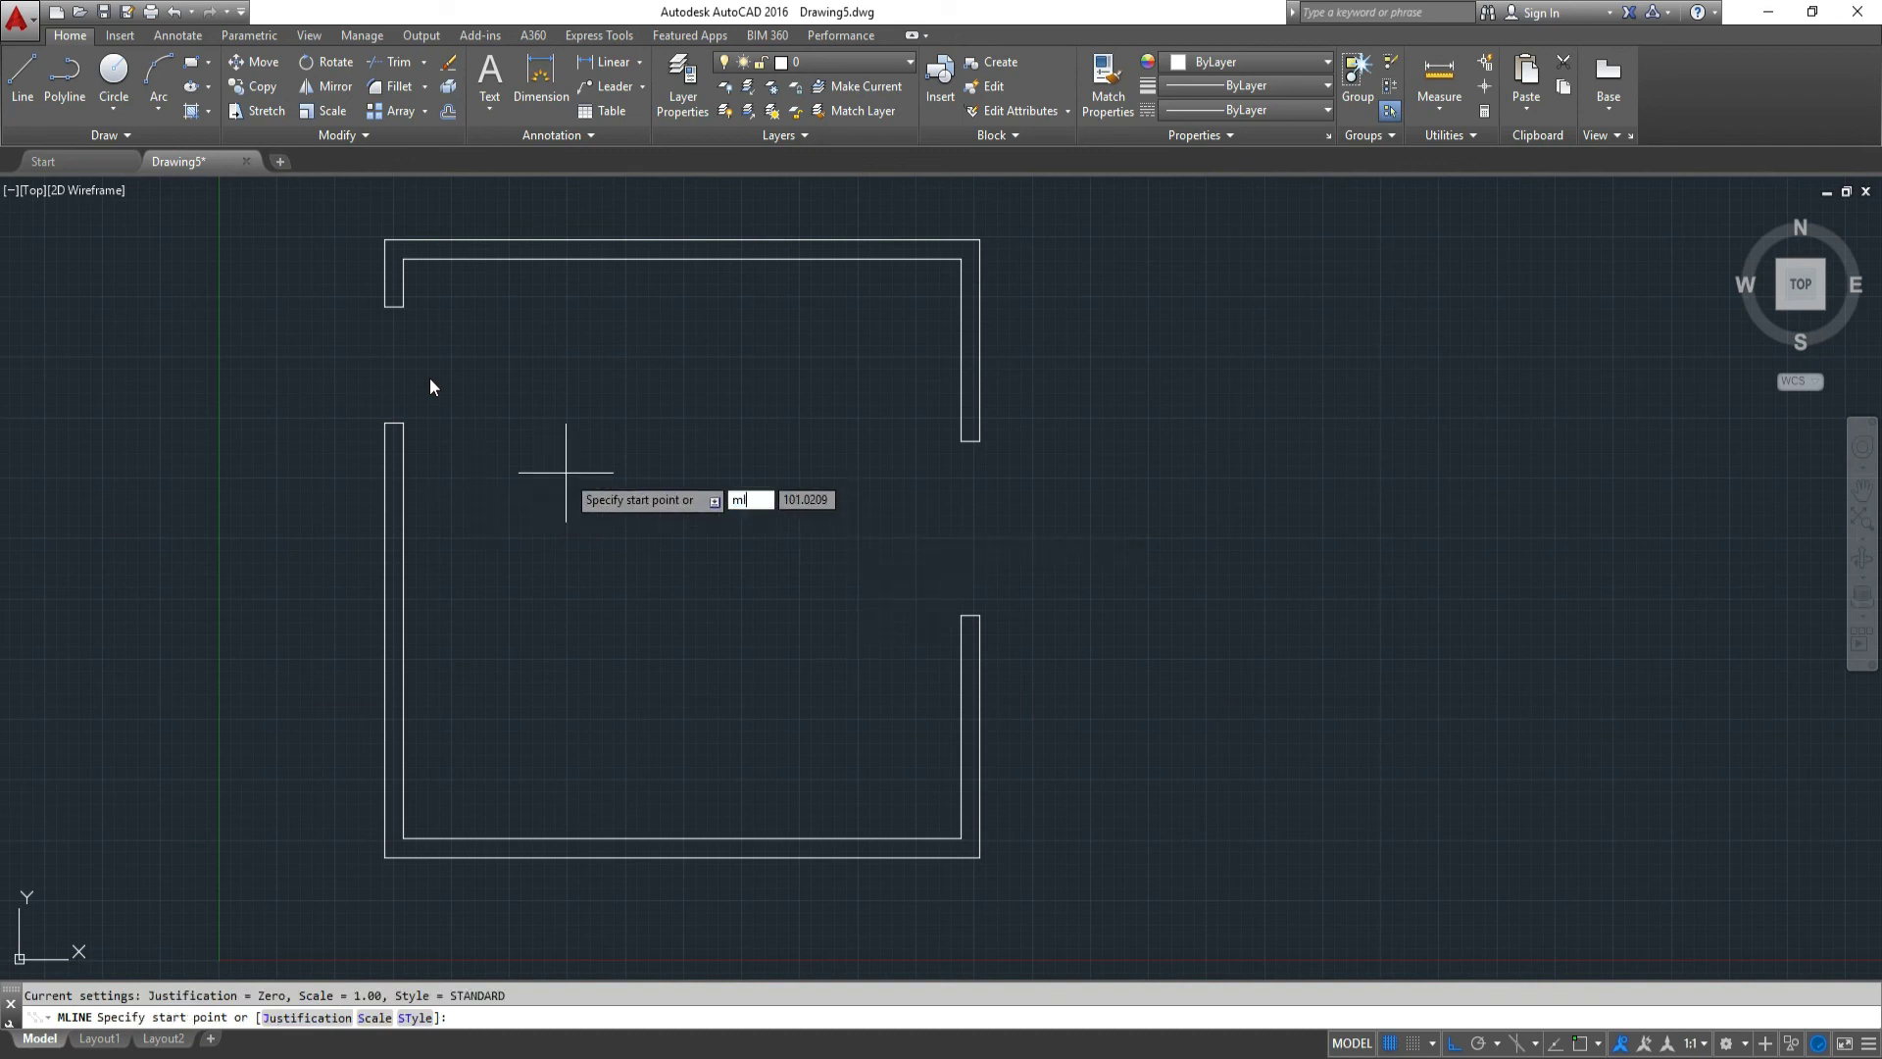
With Ortho off, draw the multiline right, up, then left inside the room and finish it.
left_click(549, 504)
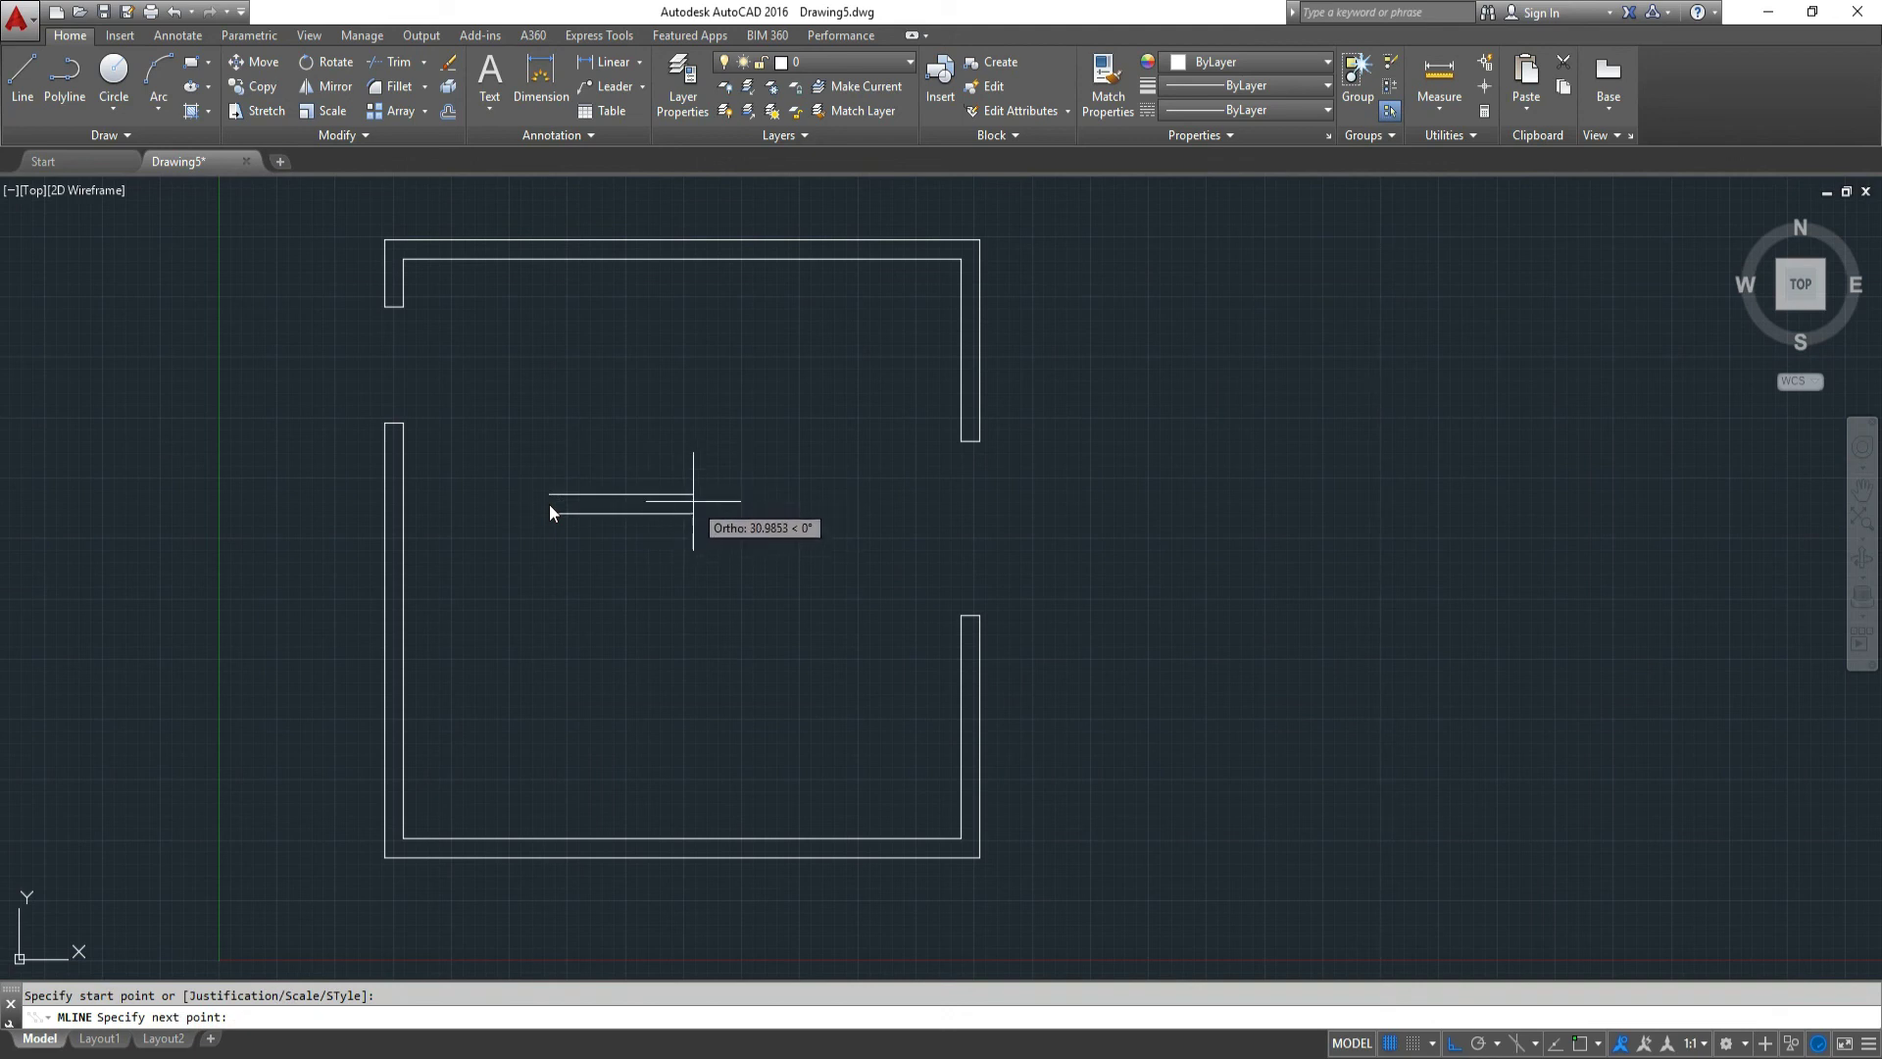
left_click(1454, 1044)
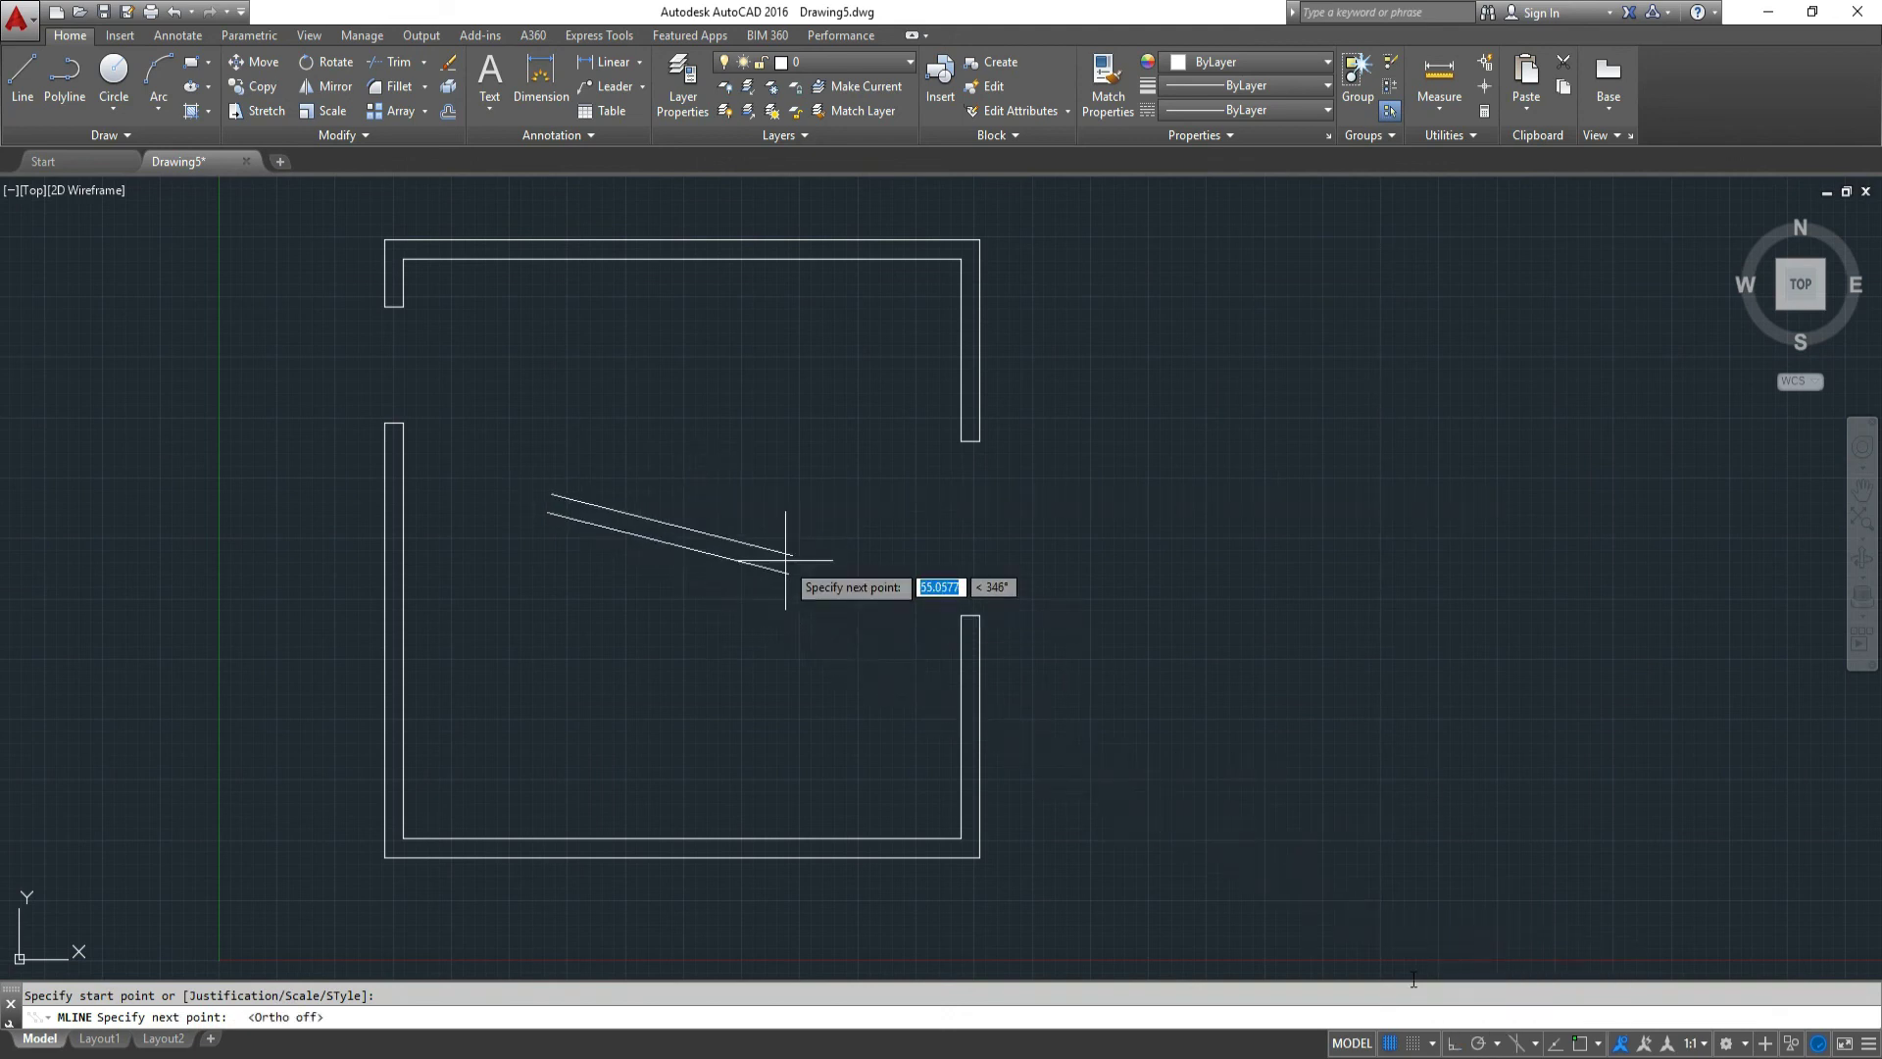
left_click(820, 509)
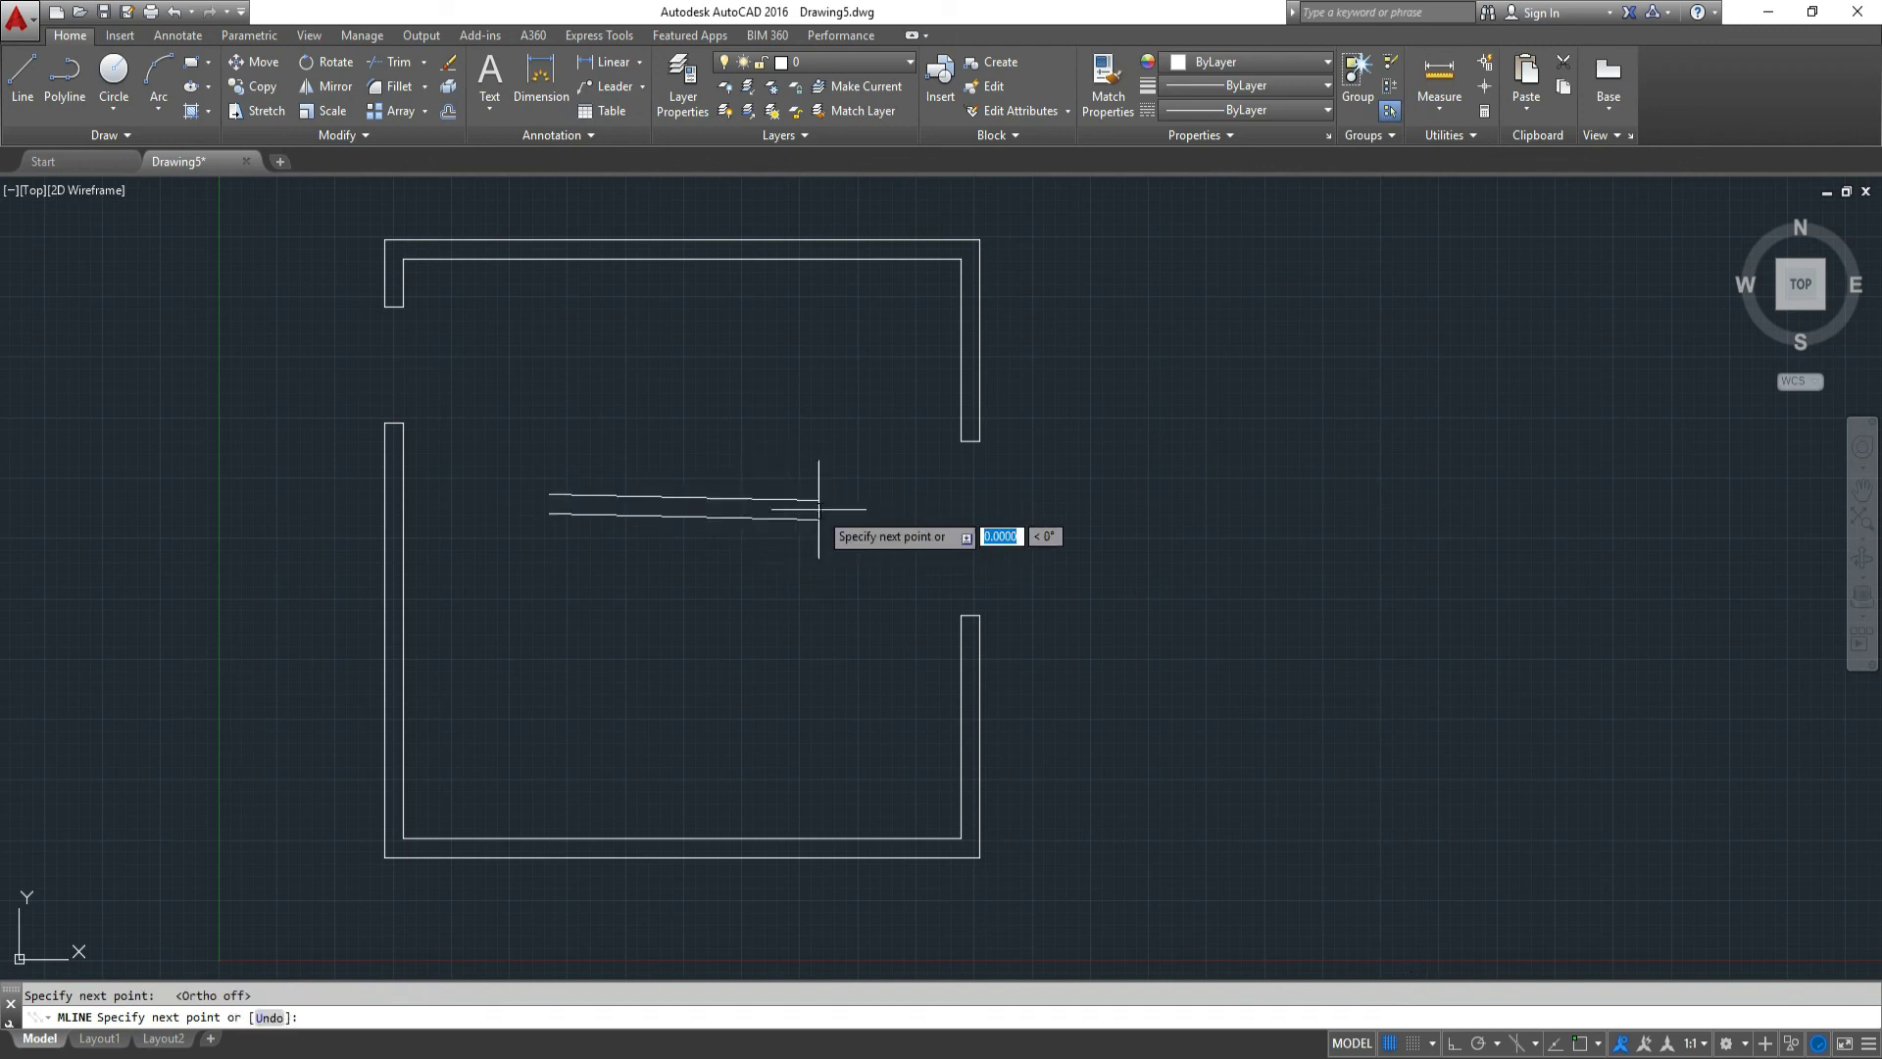
left_click(819, 391)
left_click(574, 360)
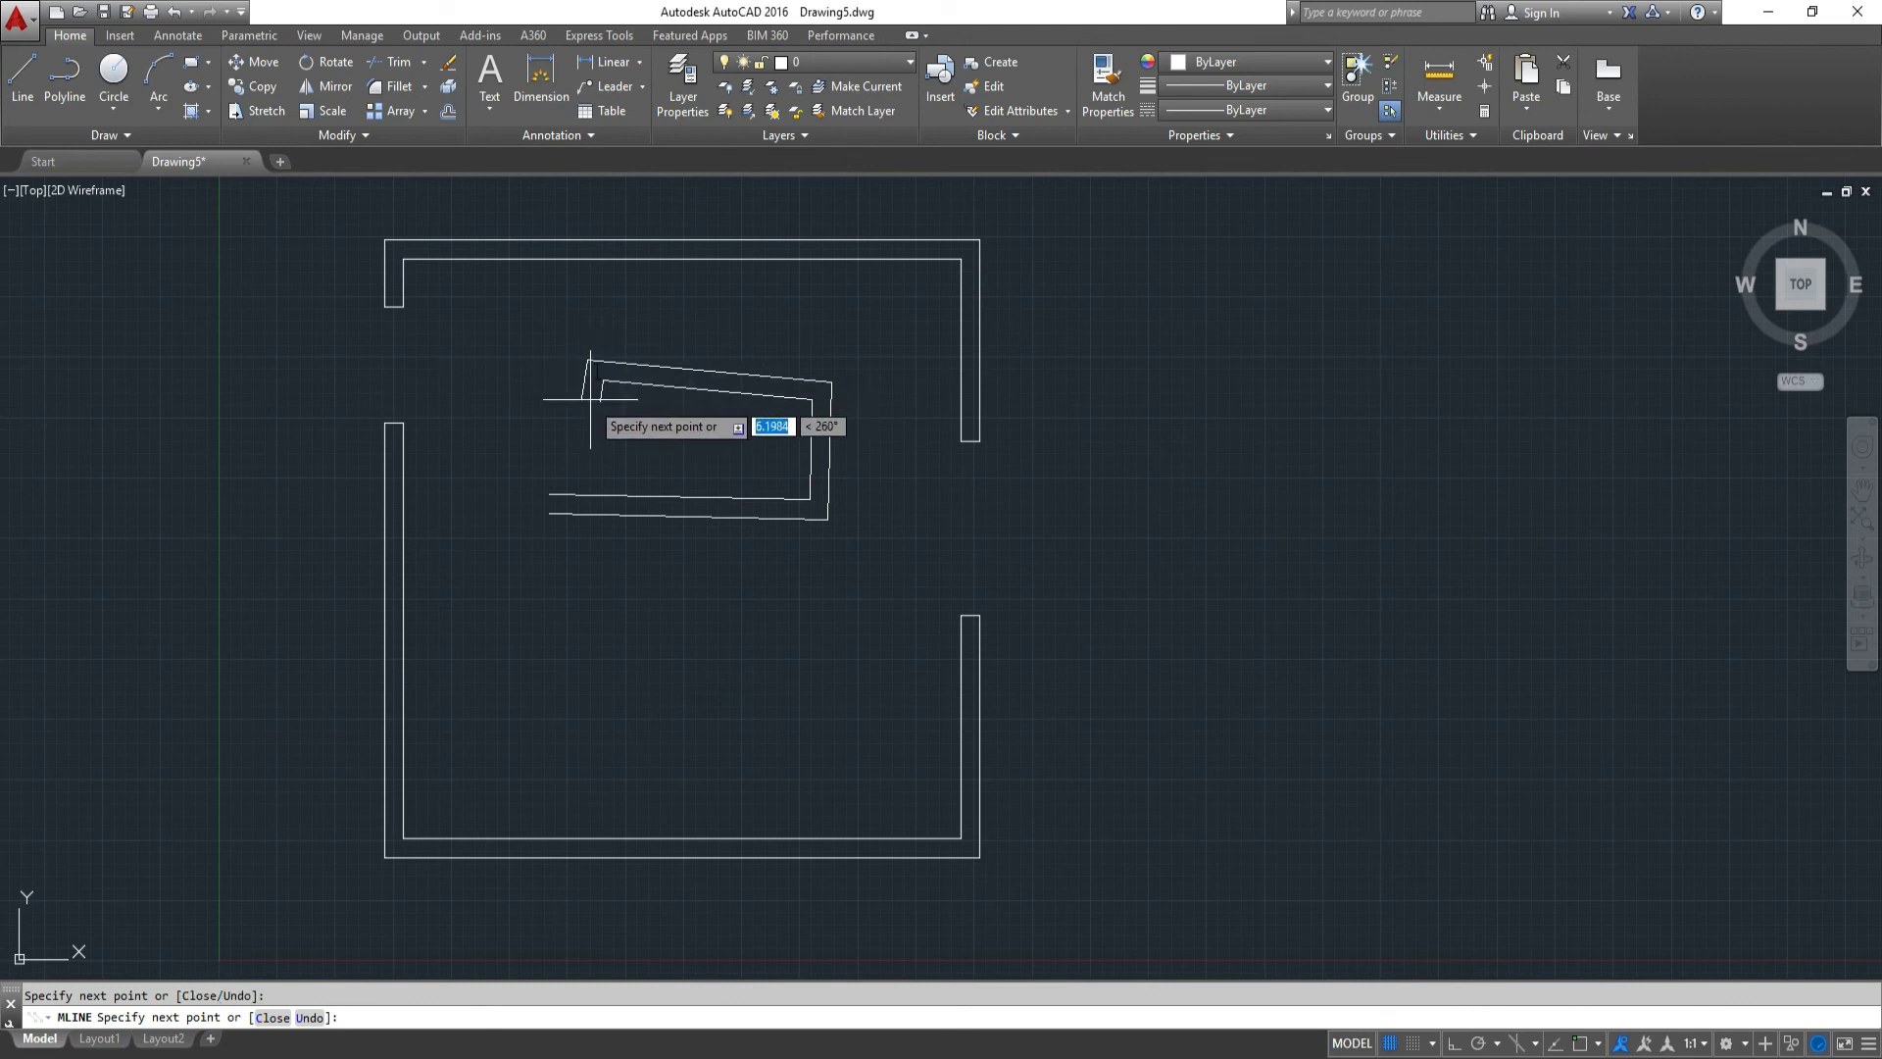
right_click(591, 402)
left_click(631, 414)
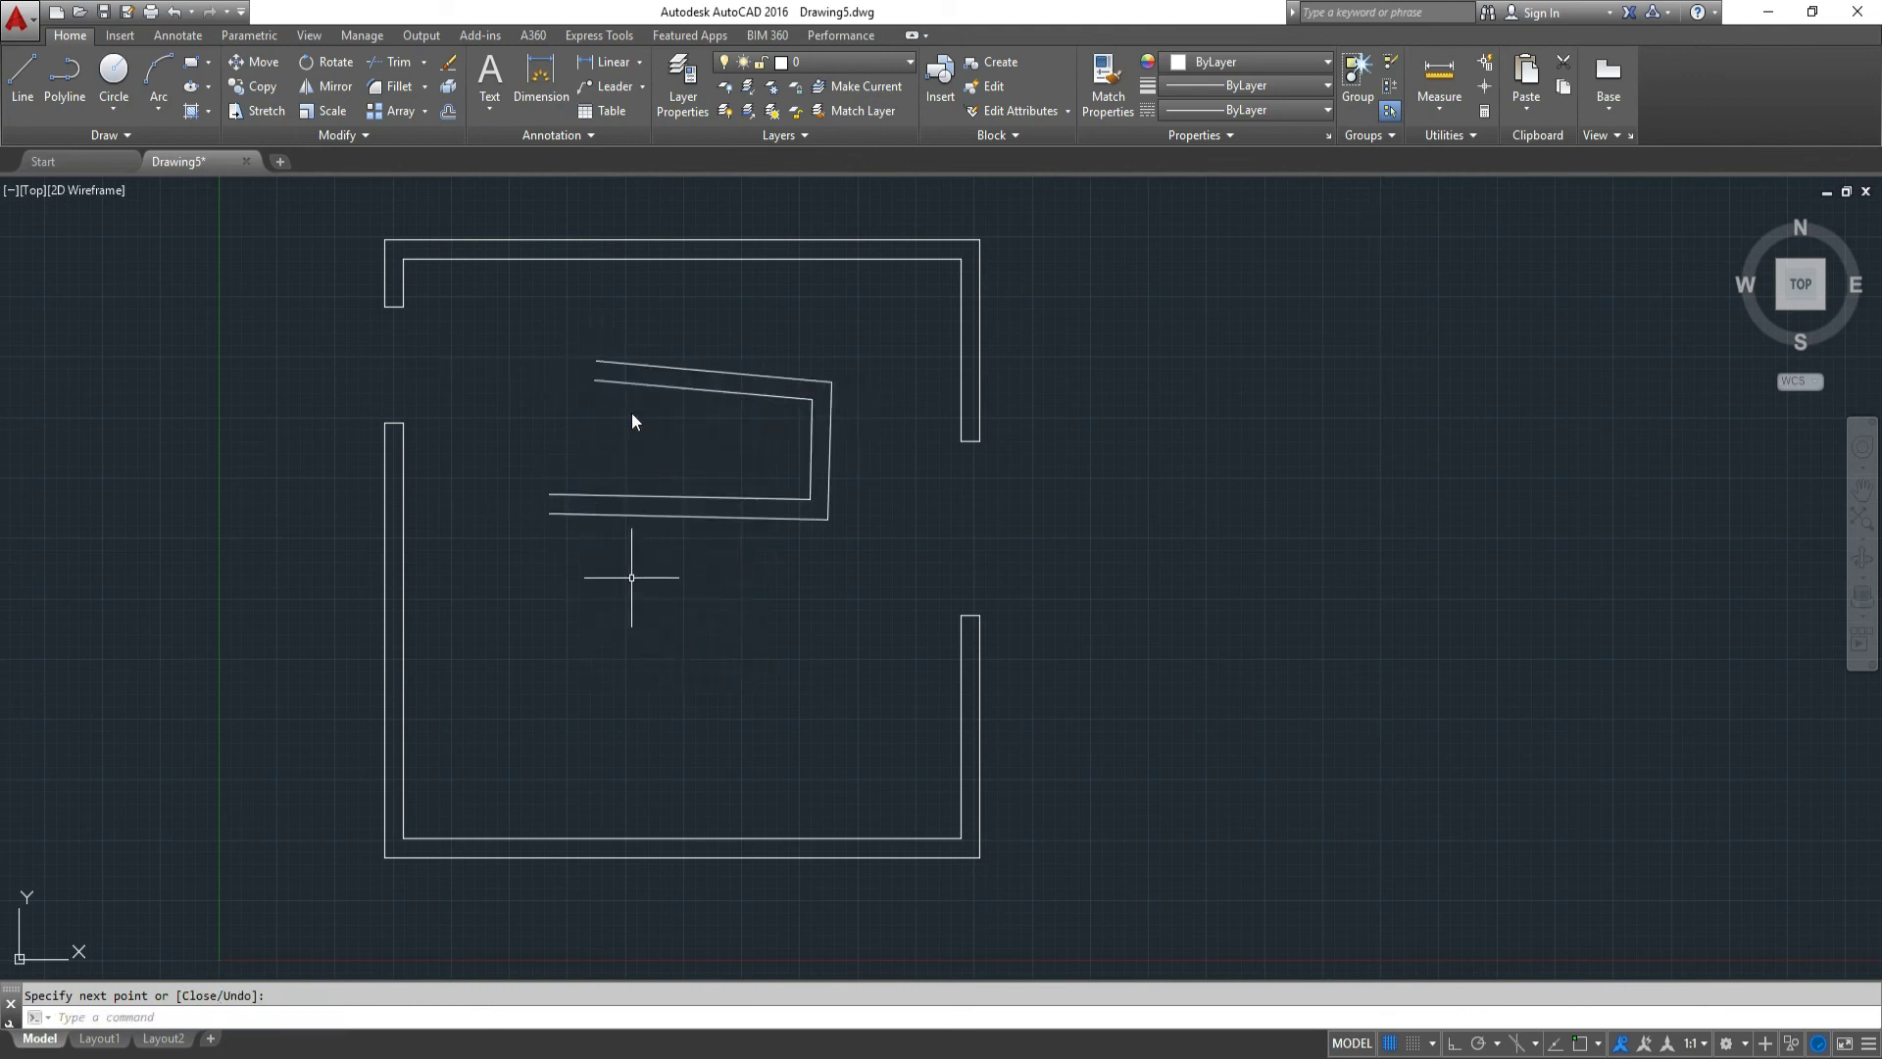